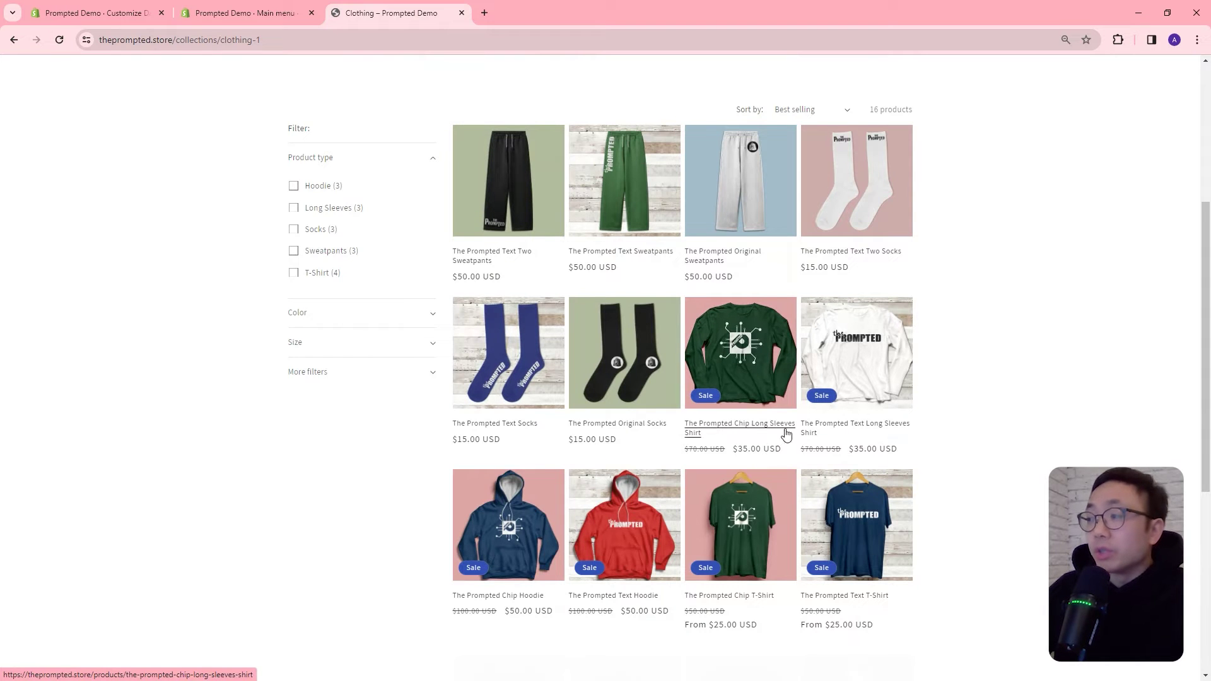
Look through the Clothing collection's products and try the Long Sleeves product type filter, removing it again.
{"action": "scroll", "coordinate": [801, 435], "scroll_direction": "down", "scroll_amount": 3}
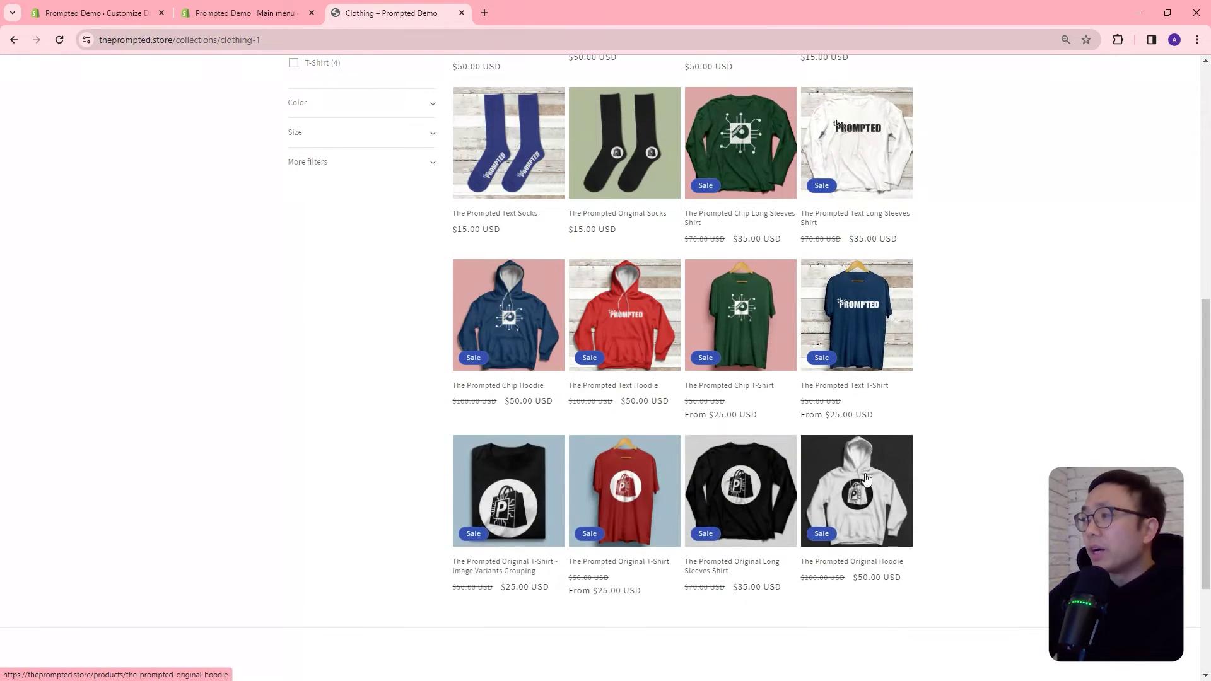
{"action": "scroll", "coordinate": [921, 489], "scroll_direction": "down", "scroll_amount": 1}
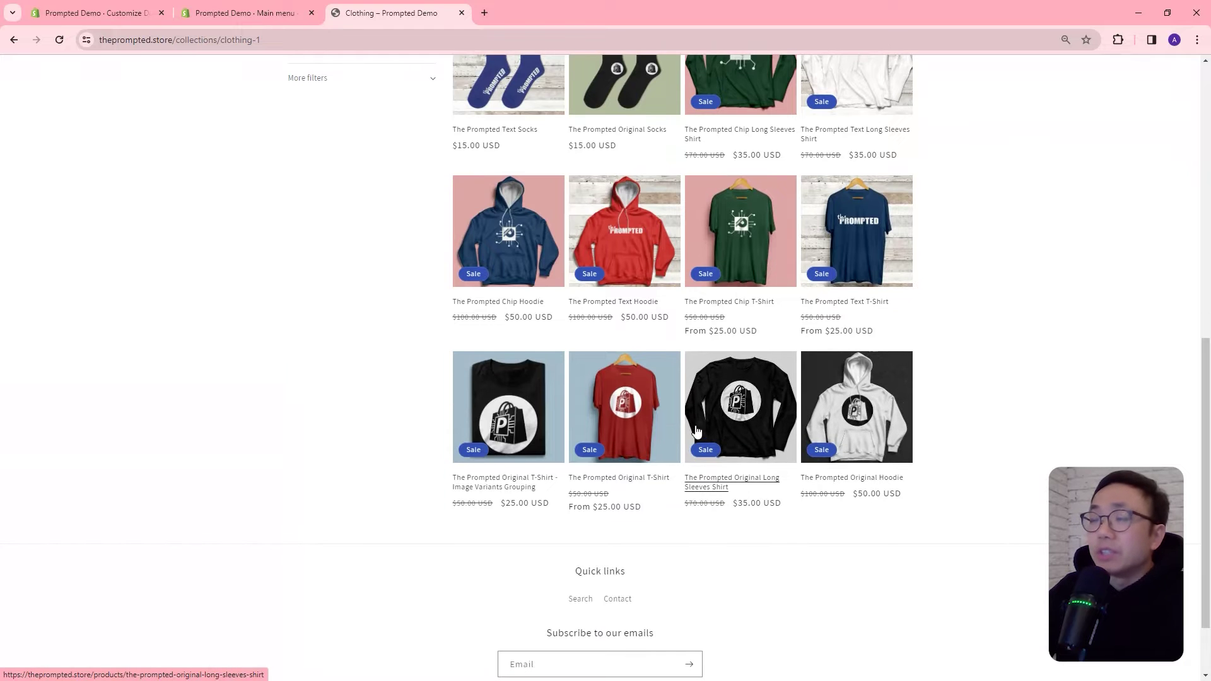
{"action": "scroll", "coordinate": [726, 433], "scroll_direction": "up", "scroll_amount": 3}
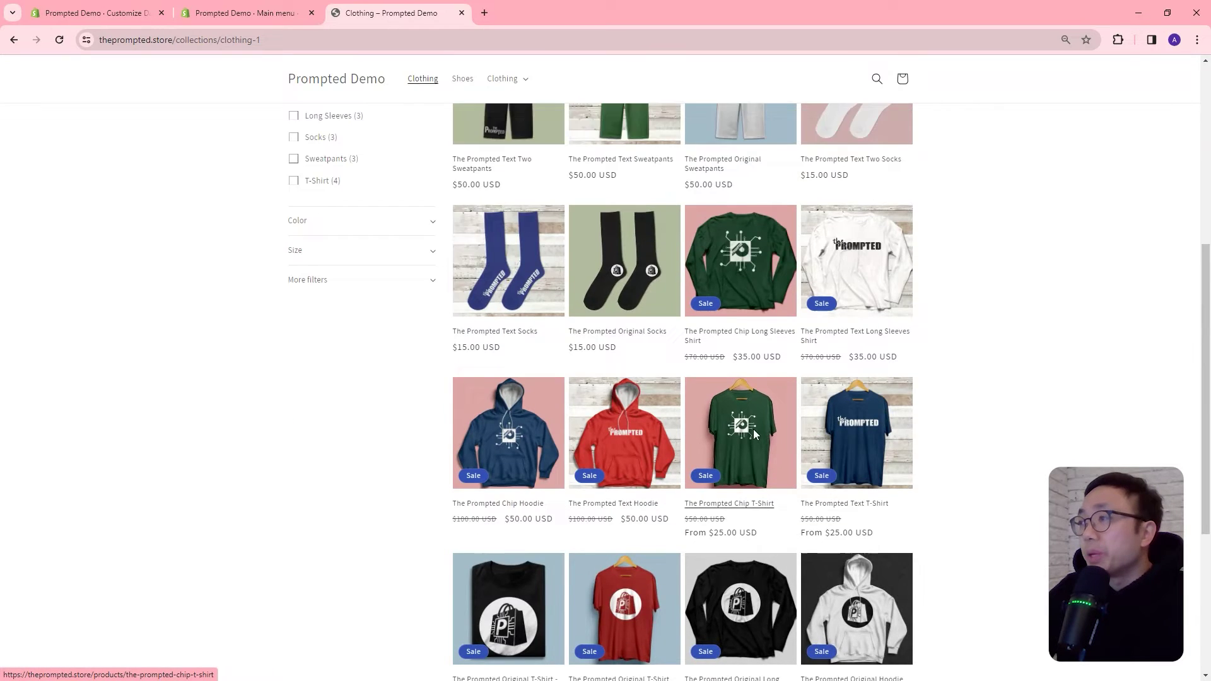
{"action": "scroll", "coordinate": [265, 287], "scroll_direction": "up", "scroll_amount": 3}
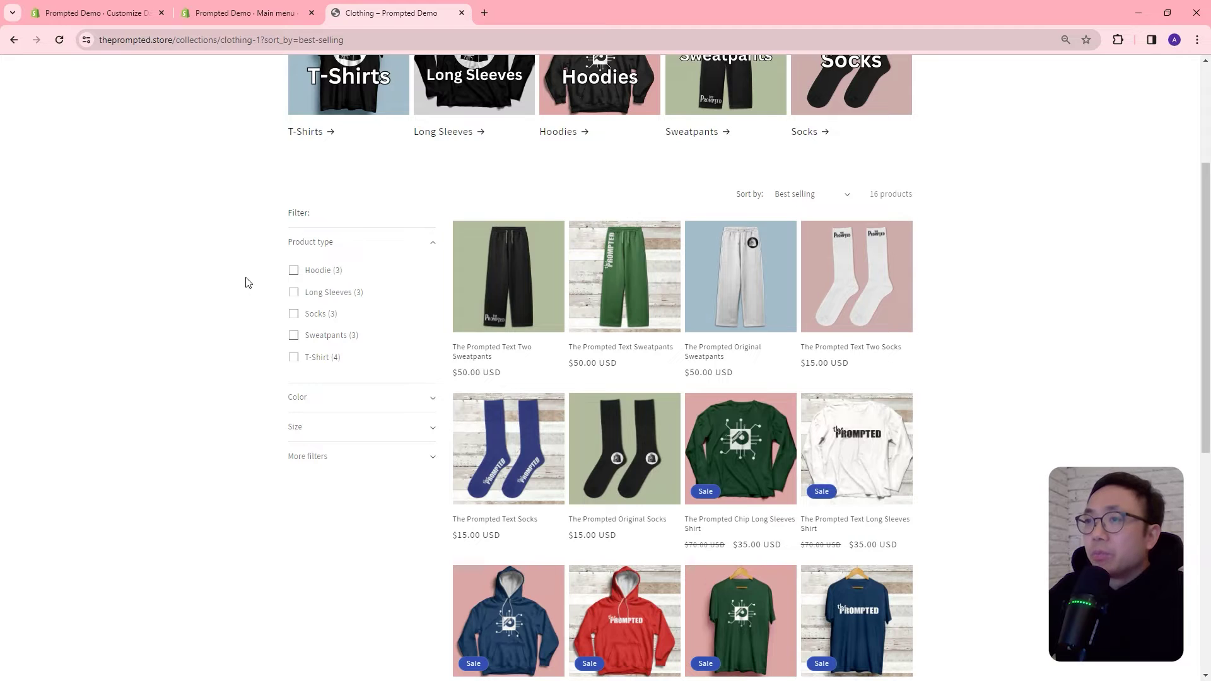
{"action": "left_click", "coordinate": [296, 296]}
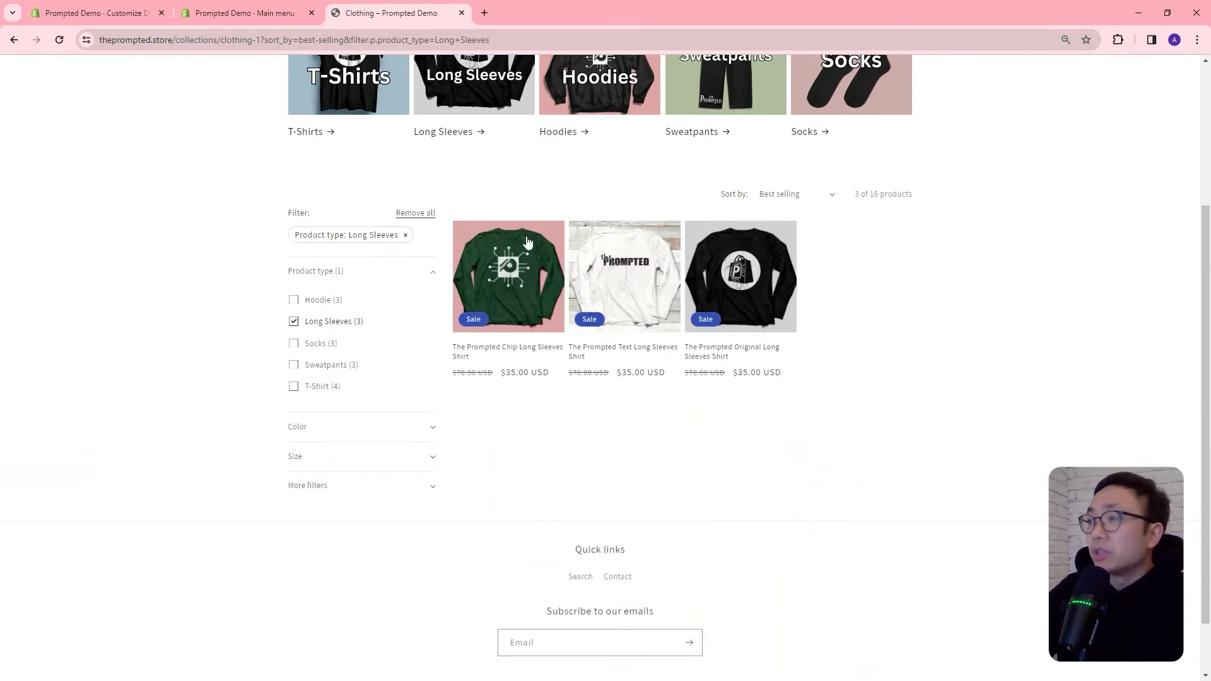
{"action": "left_click", "coordinate": [378, 321]}
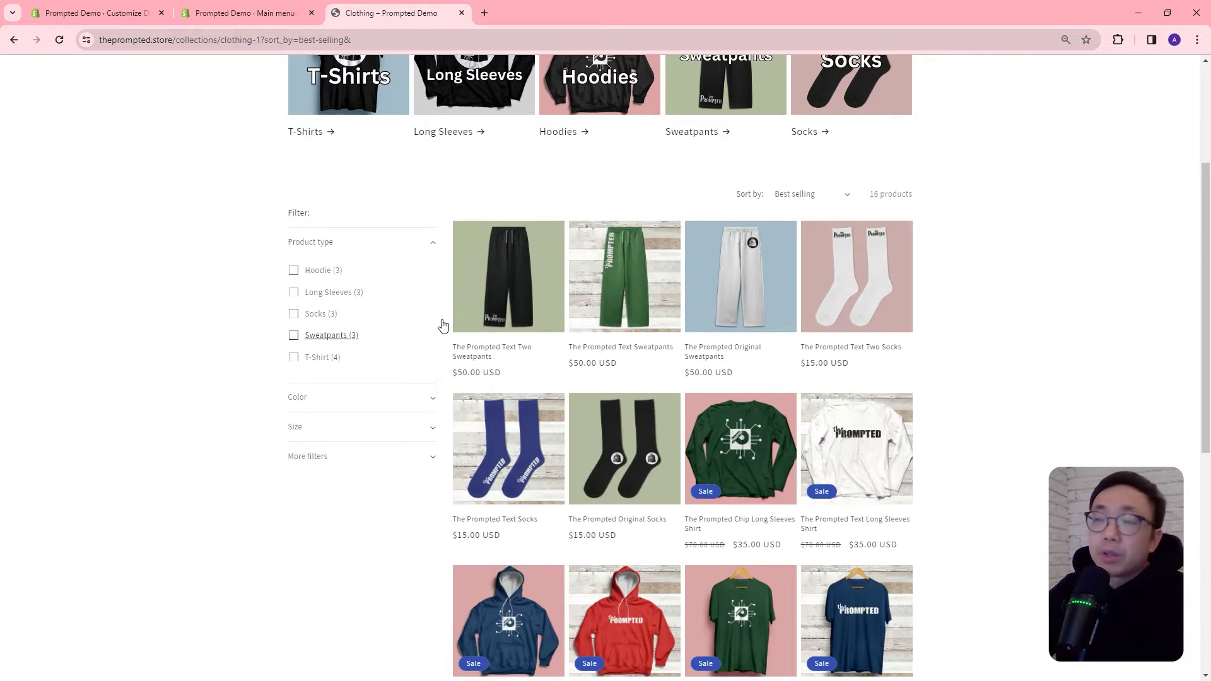
Open the Long Sleeves subcollection from its image tile on the Clothing collection page.
{"action": "scroll", "coordinate": [577, 338], "scroll_direction": "up", "scroll_amount": 3}
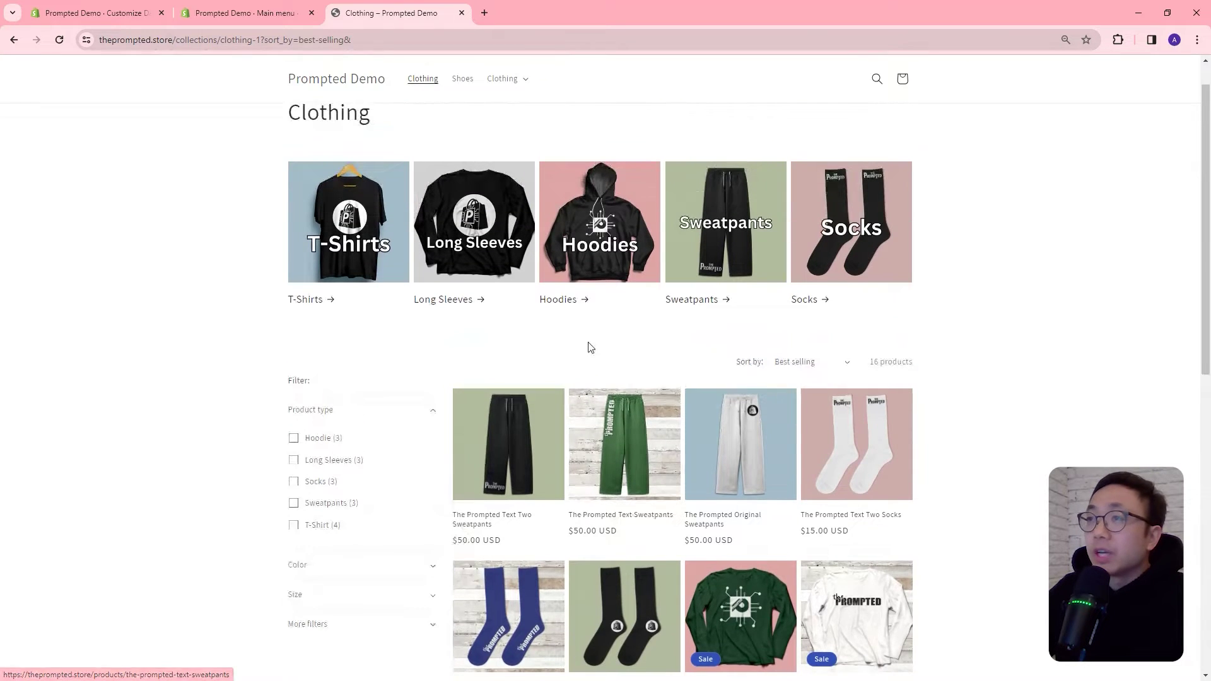
{"action": "scroll", "coordinate": [575, 340], "scroll_direction": "up", "scroll_amount": 1}
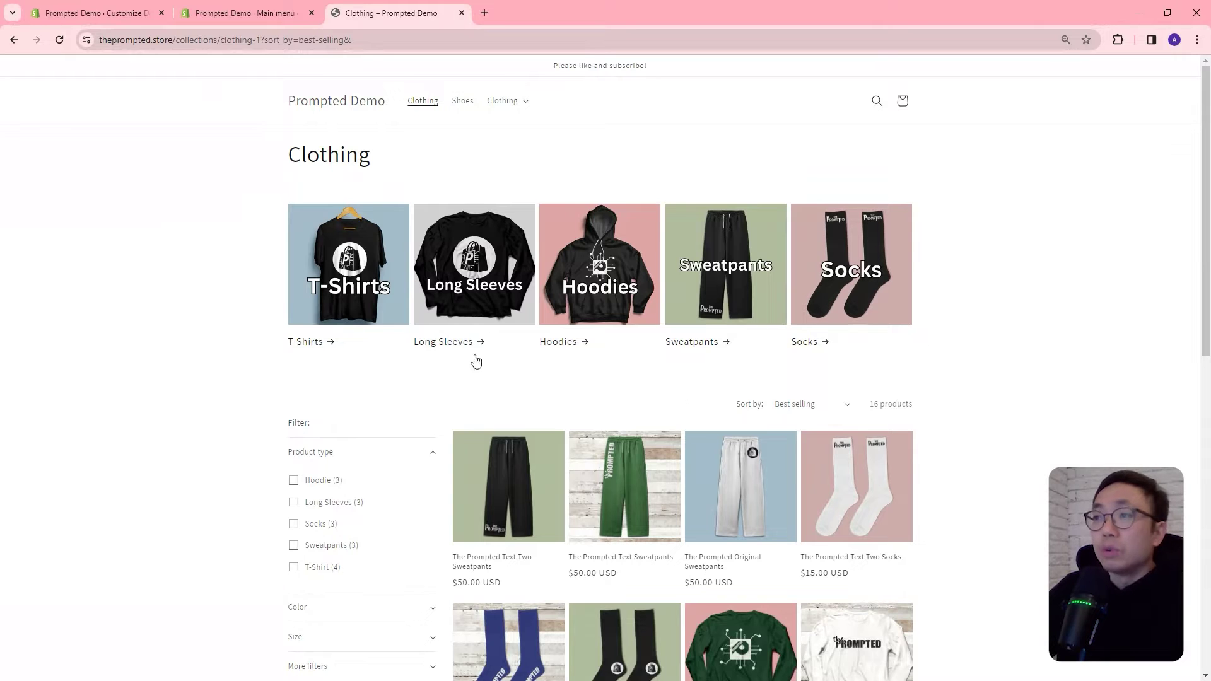
{"action": "left_click", "coordinate": [483, 267]}
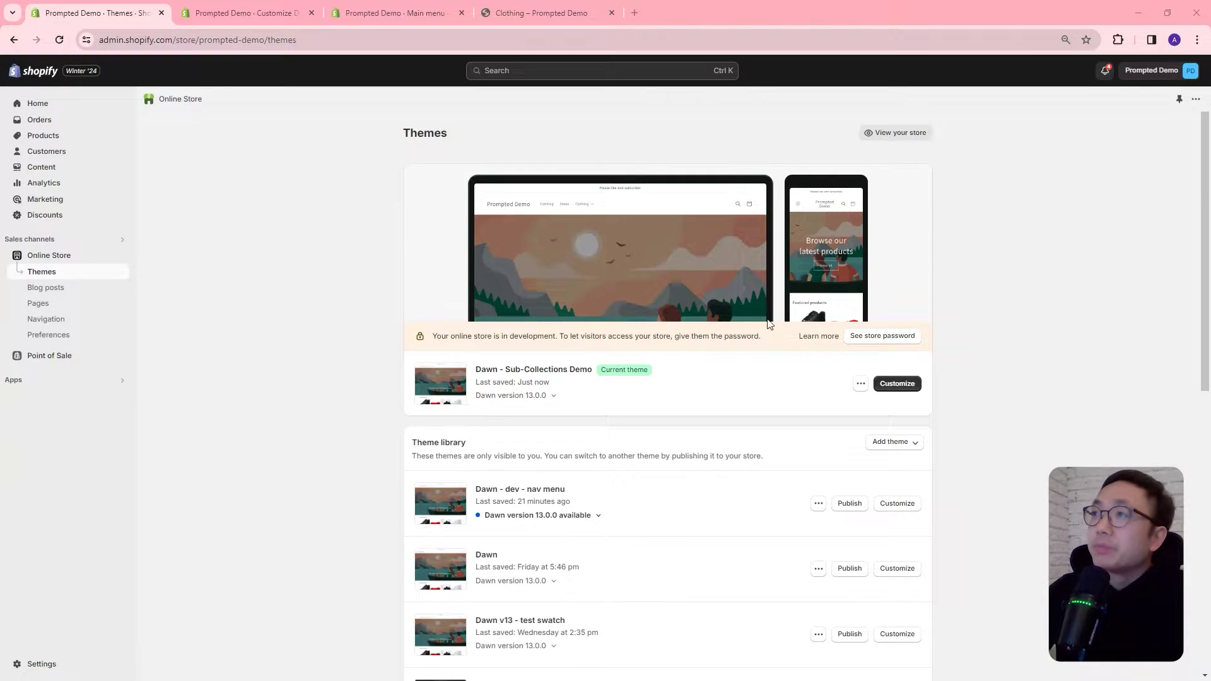
Check the storefront's Clothing collection page without subcollection tiles and return to the Shopify admin's themes page.
{"action": "key", "text": "ctrl+4"}
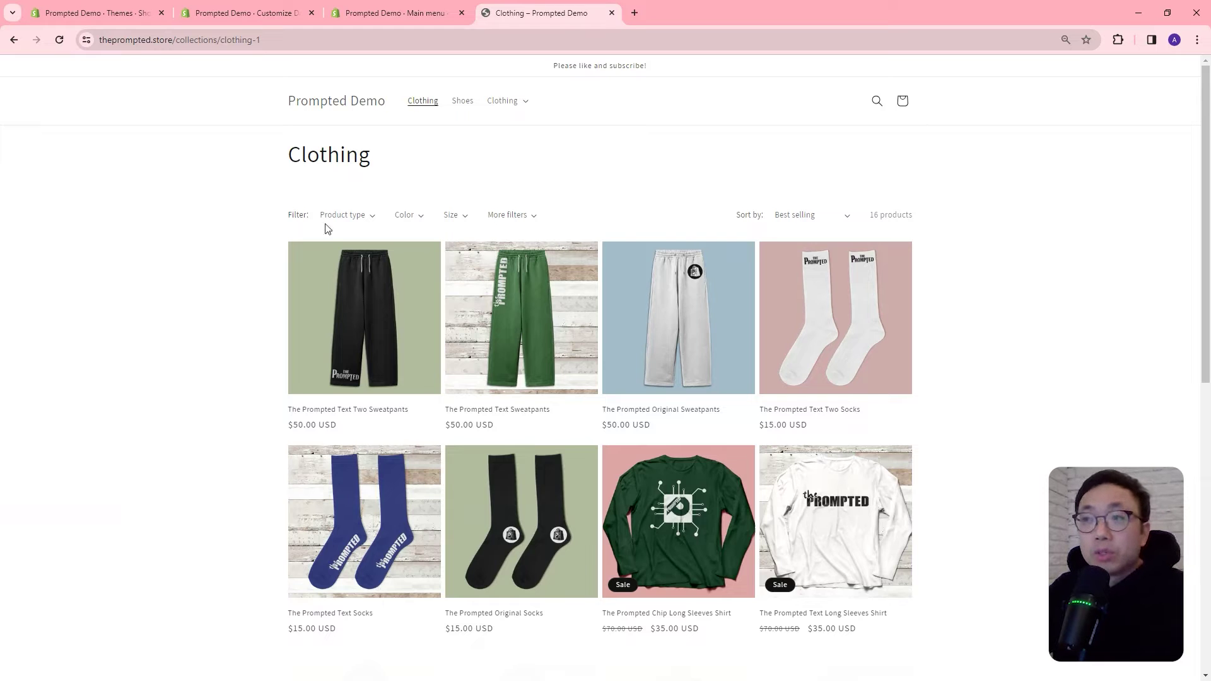
{"action": "key", "text": "ctrl+1"}
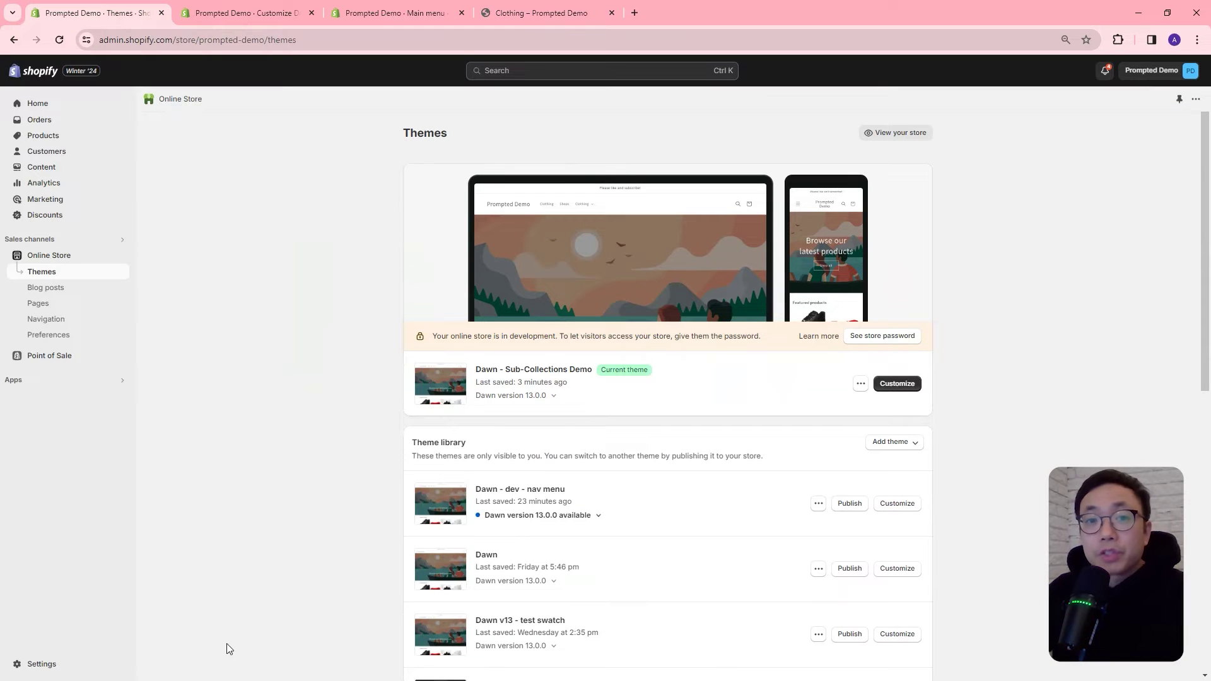
Start a new collection metafield definition in the store's custom data settings and name it Subcollection List.
{"action": "left_click", "coordinate": [42, 664]}
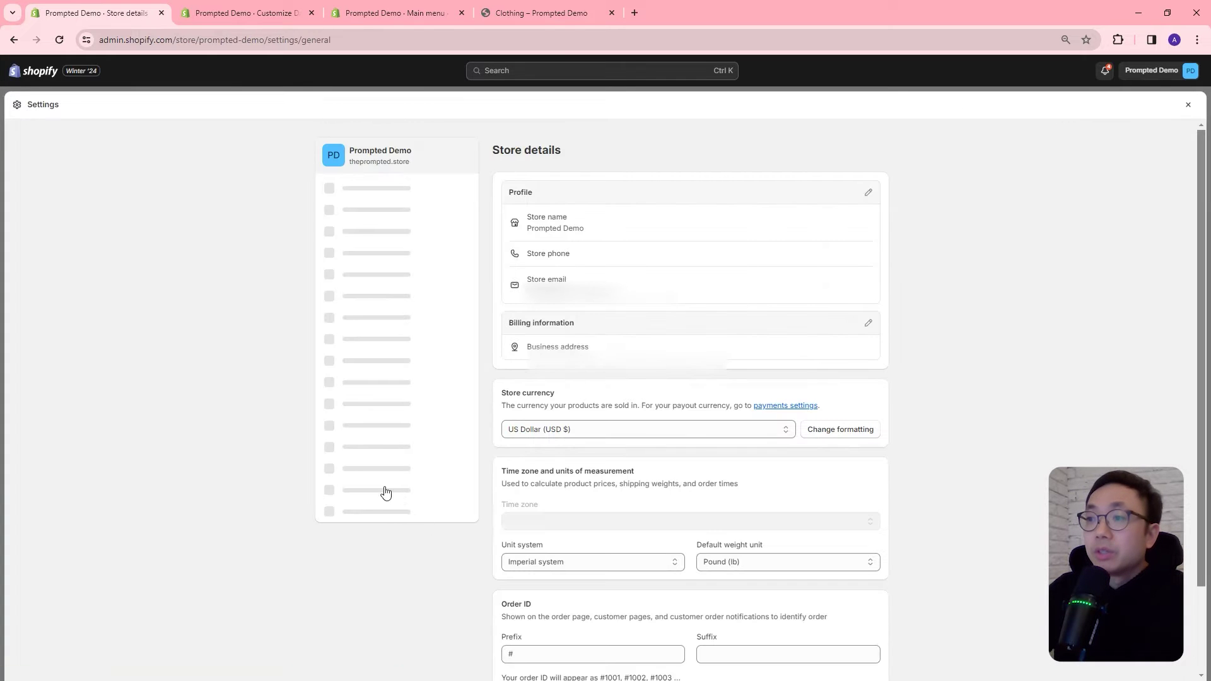
{"action": "left_click", "coordinate": [361, 497]}
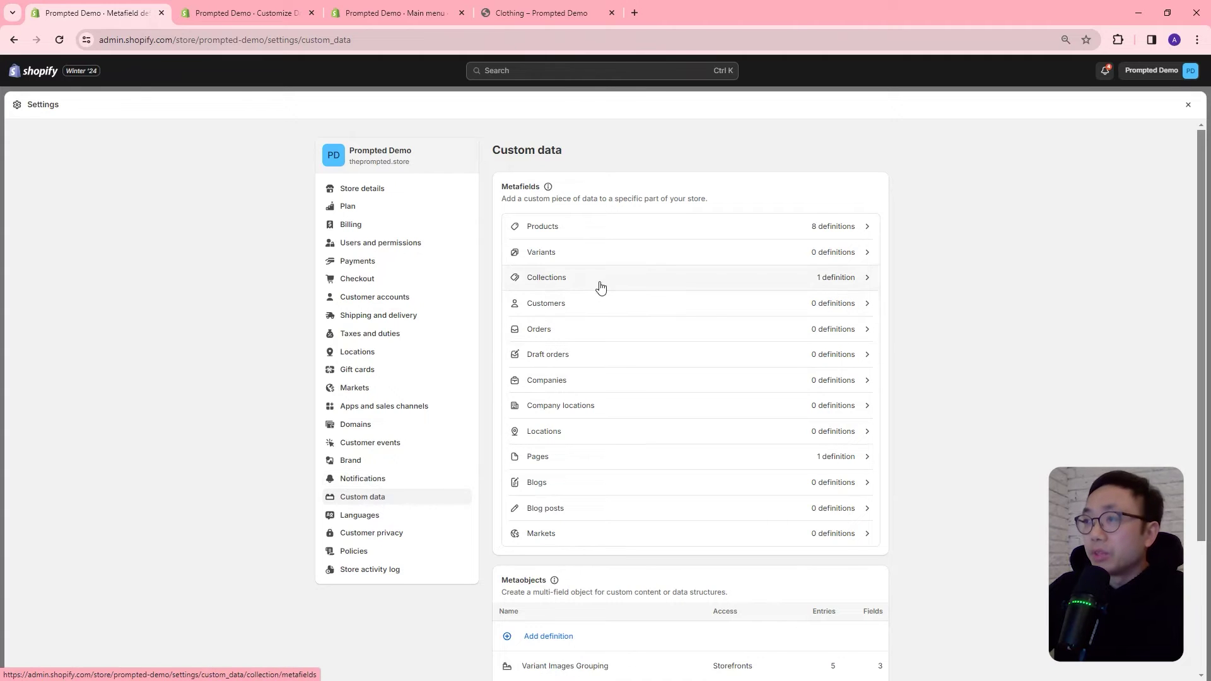
{"action": "left_click", "coordinate": [558, 278]}
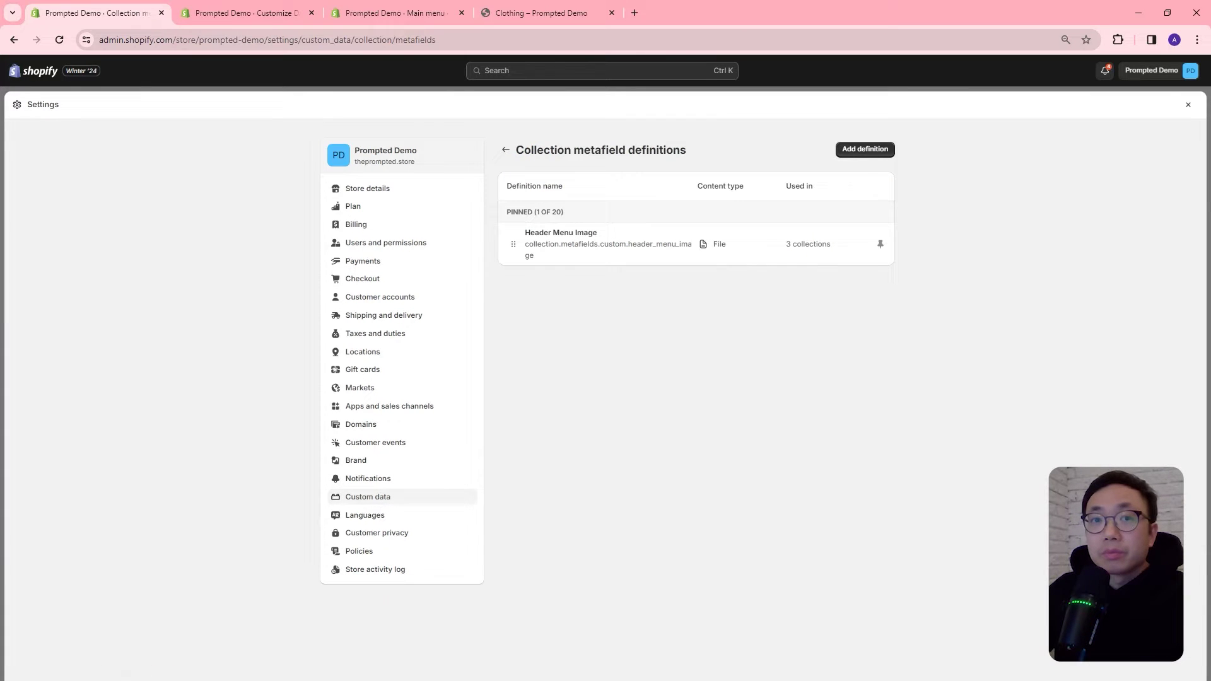
{"action": "left_click", "coordinate": [865, 149]}
{"action": "left_click", "coordinate": [559, 198]}
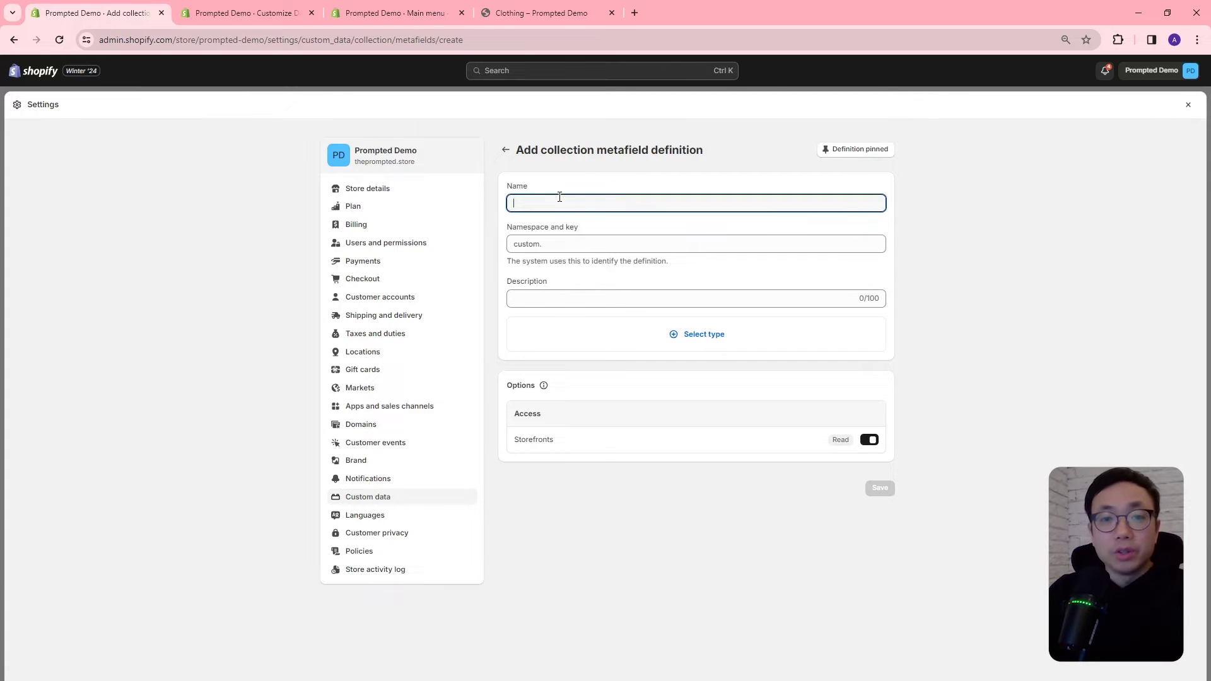
{"action": "type", "text": "Subcollection List"}
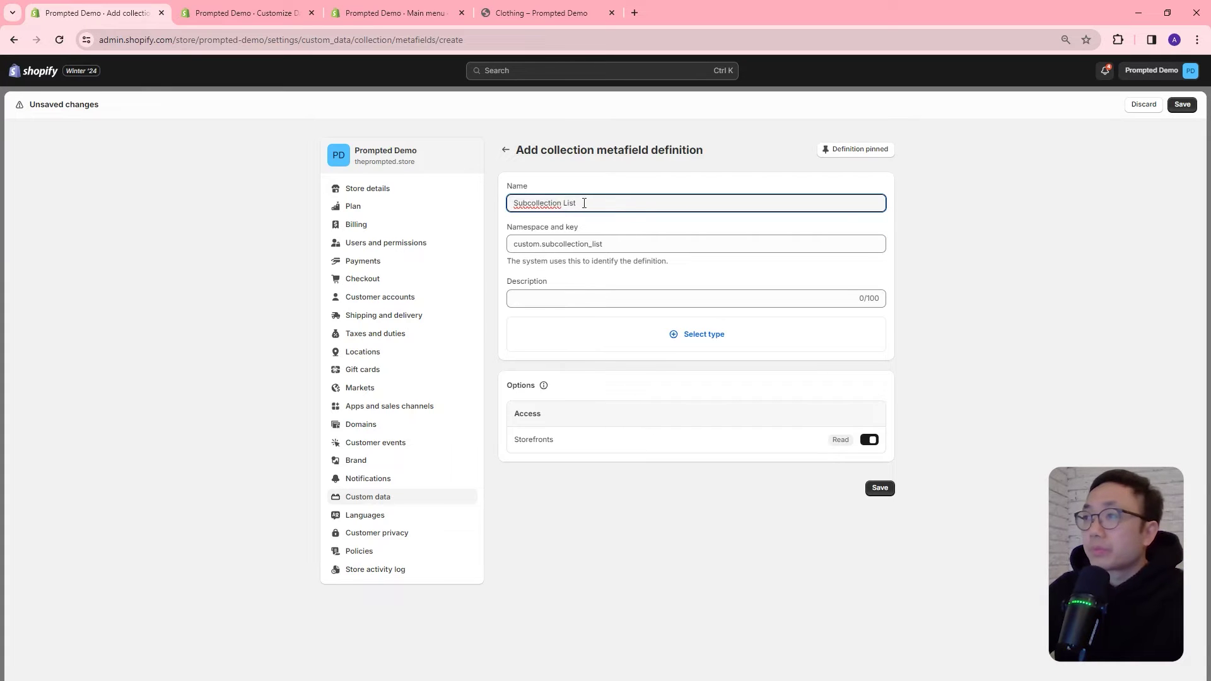
{"action": "left_click", "coordinate": [522, 239]}
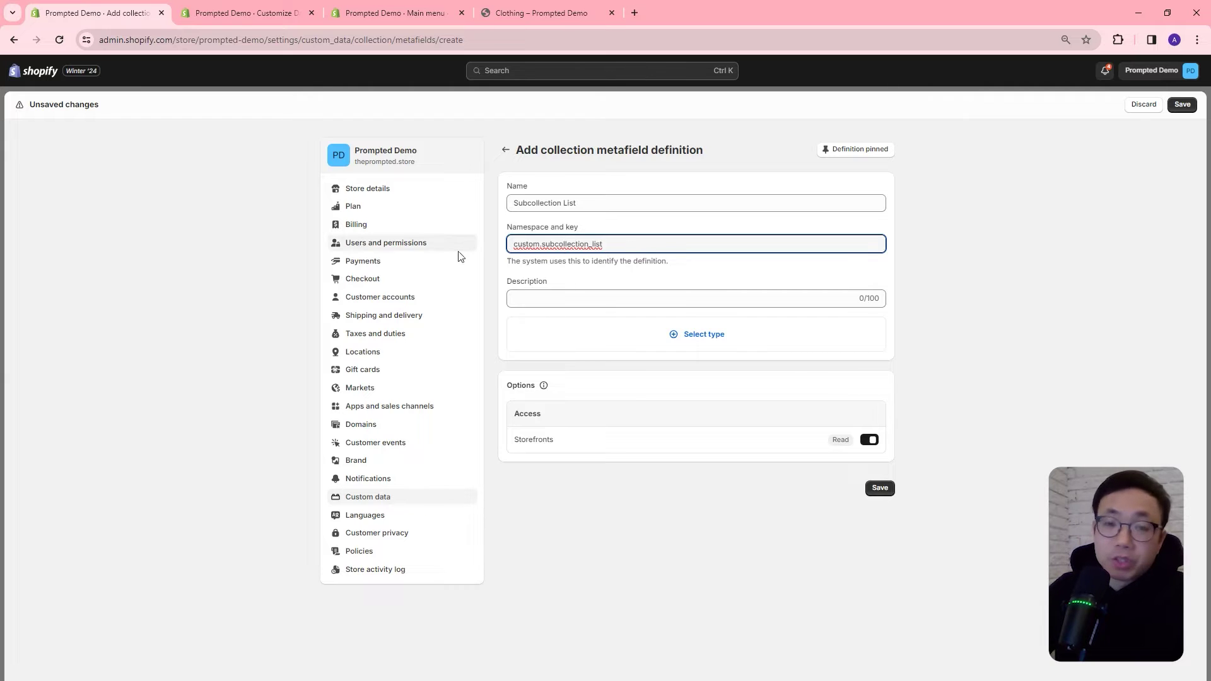
Set the metafield's type to Collection as a list of collections, save the definition and leave the settings.
{"action": "left_click", "coordinate": [685, 344]}
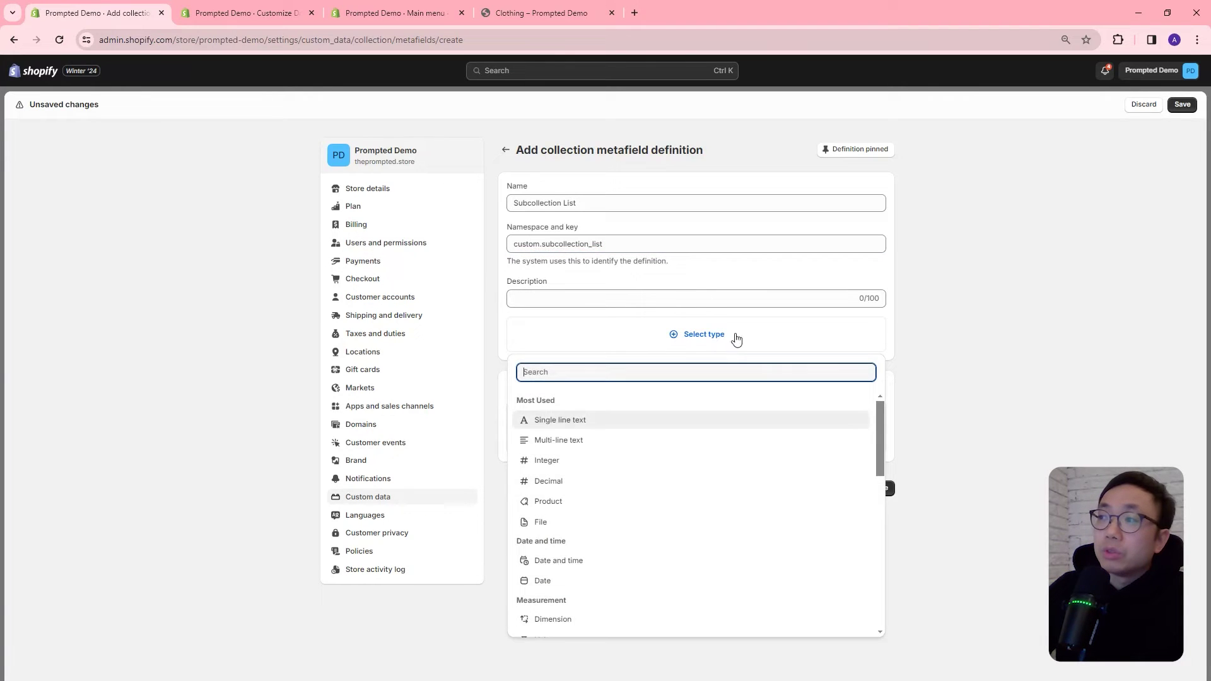
{"action": "scroll", "coordinate": [630, 530], "scroll_direction": "down", "scroll_amount": 3}
{"action": "scroll", "coordinate": [582, 563], "scroll_direction": "down", "scroll_amount": 5}
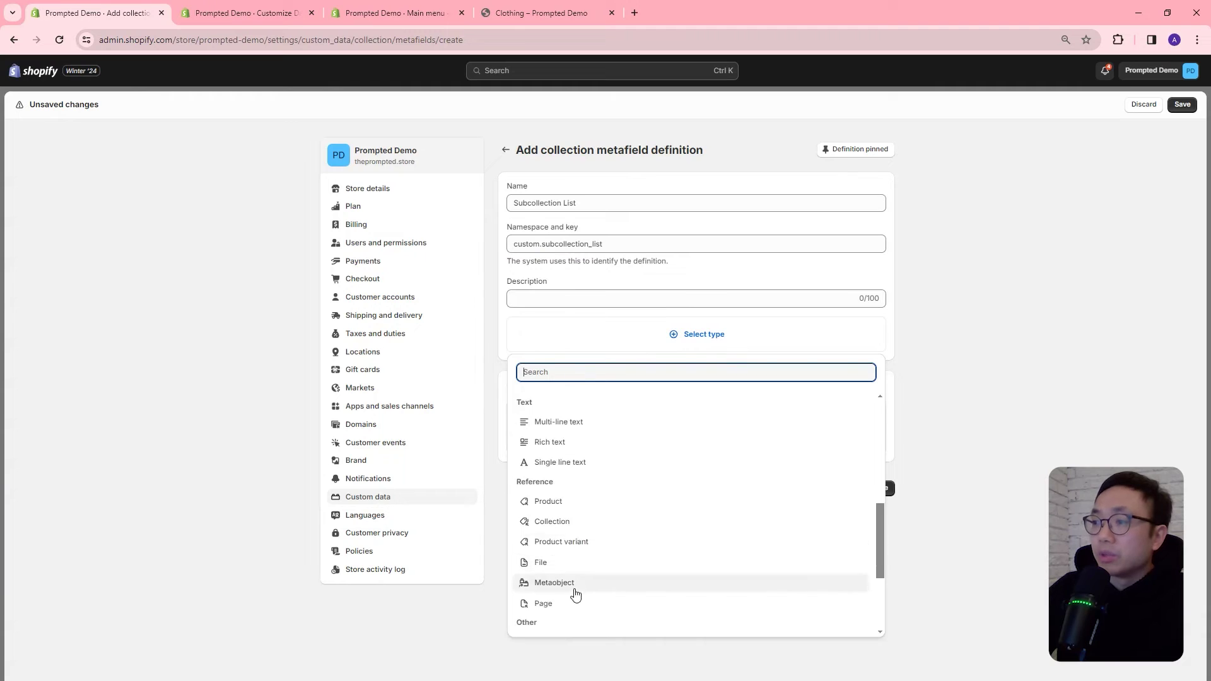
{"action": "scroll", "coordinate": [581, 606], "scroll_direction": "down", "scroll_amount": 1}
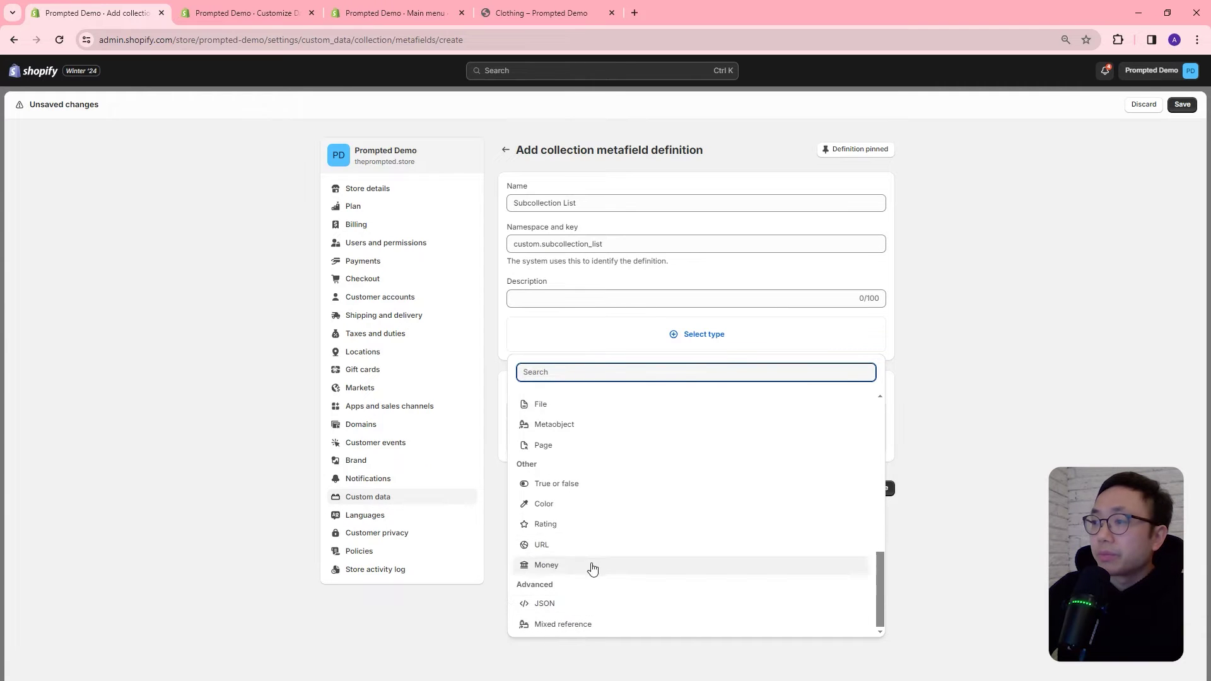
{"action": "scroll", "coordinate": [600, 449], "scroll_direction": "up", "scroll_amount": 3}
{"action": "left_click", "coordinate": [600, 491]}
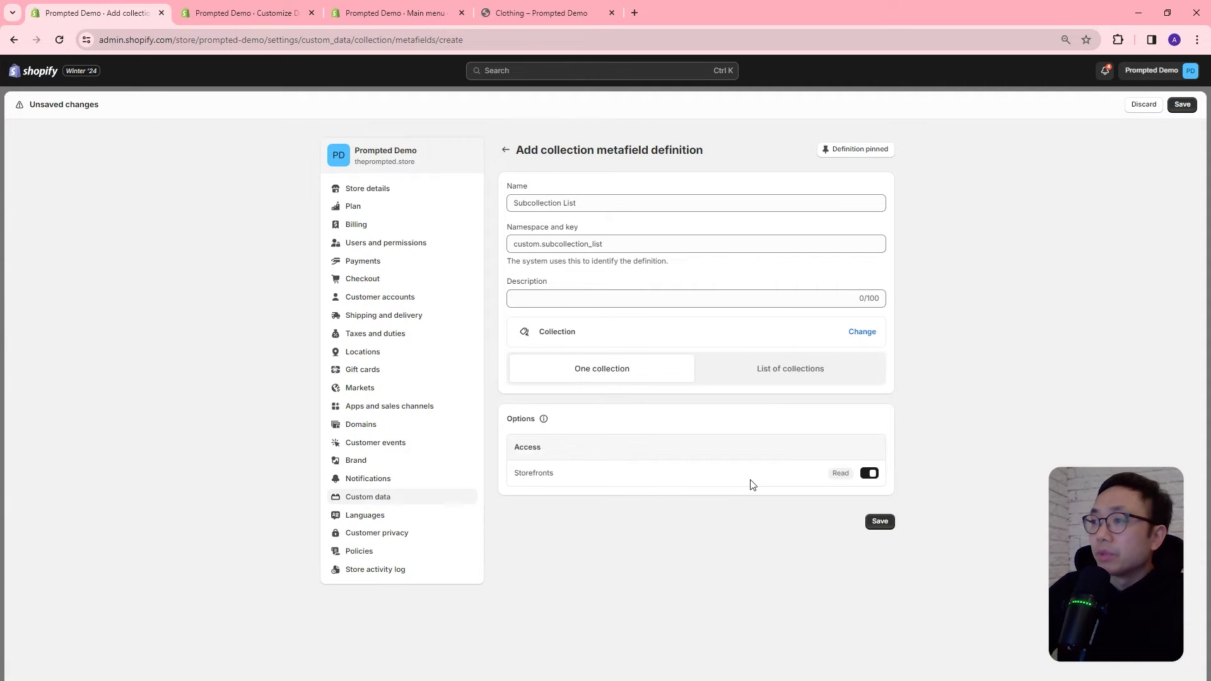
{"action": "left_click", "coordinate": [792, 368]}
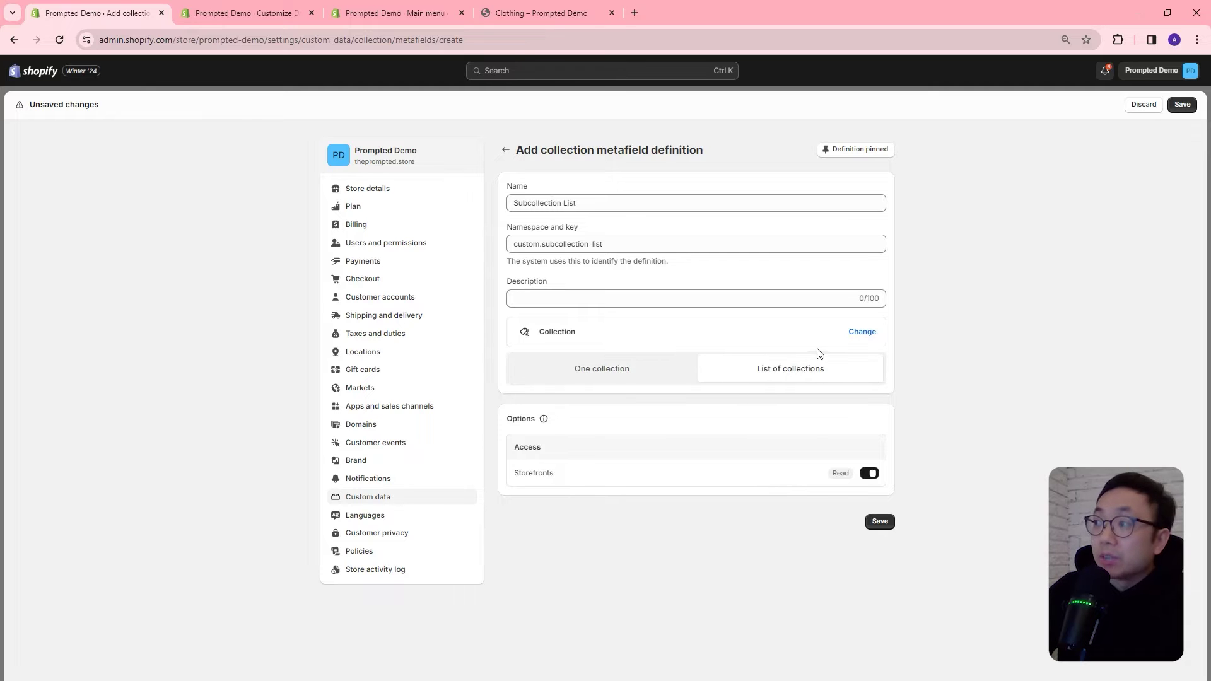
{"action": "left_click", "coordinate": [880, 522]}
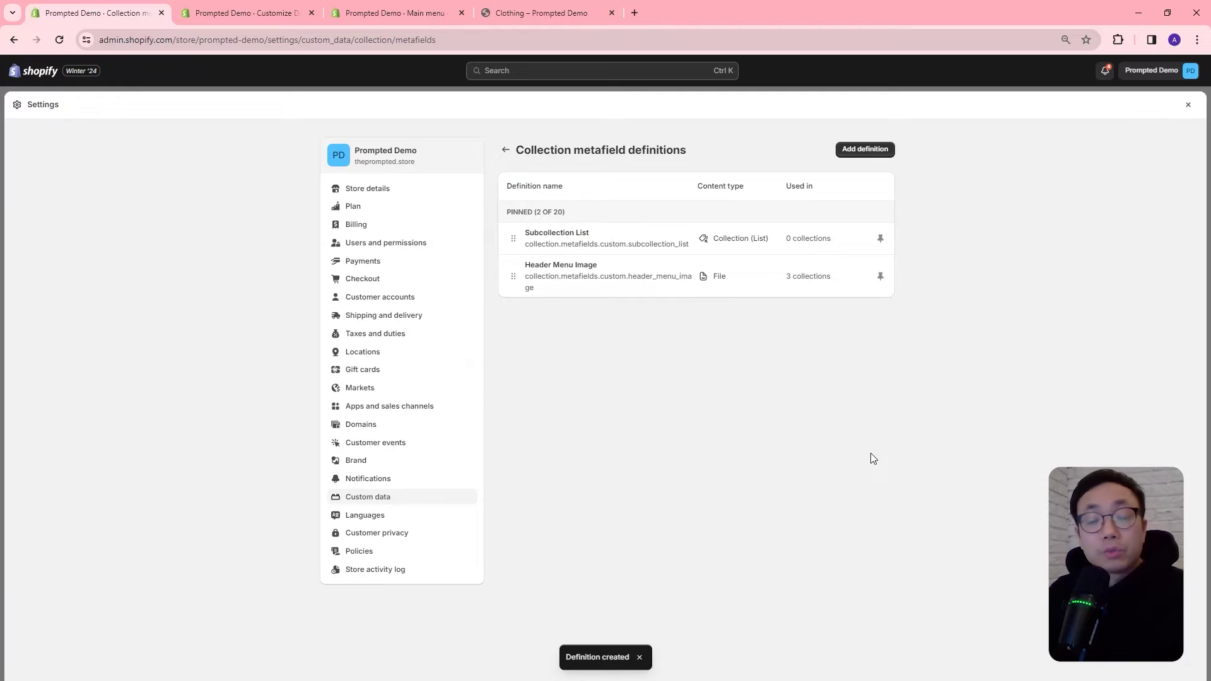
{"action": "left_click", "coordinate": [1189, 105]}
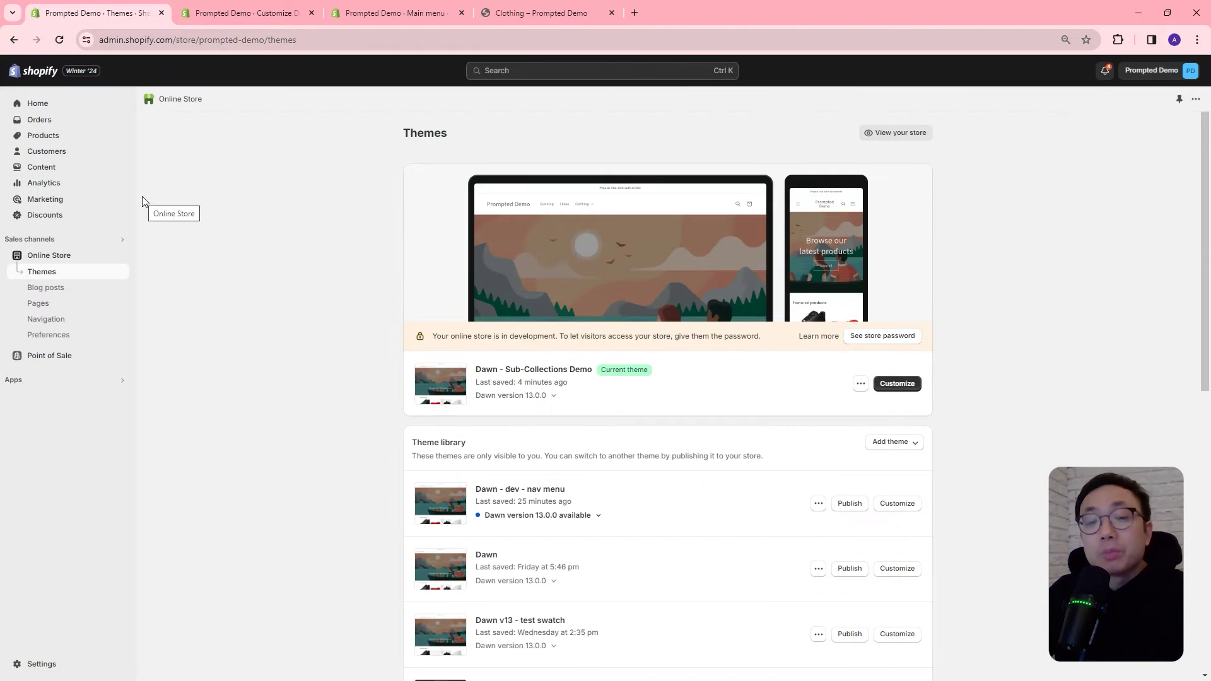
Open the Clothing collection for editing in the admin and go to its collection metafields.
{"action": "left_click", "coordinate": [115, 138]}
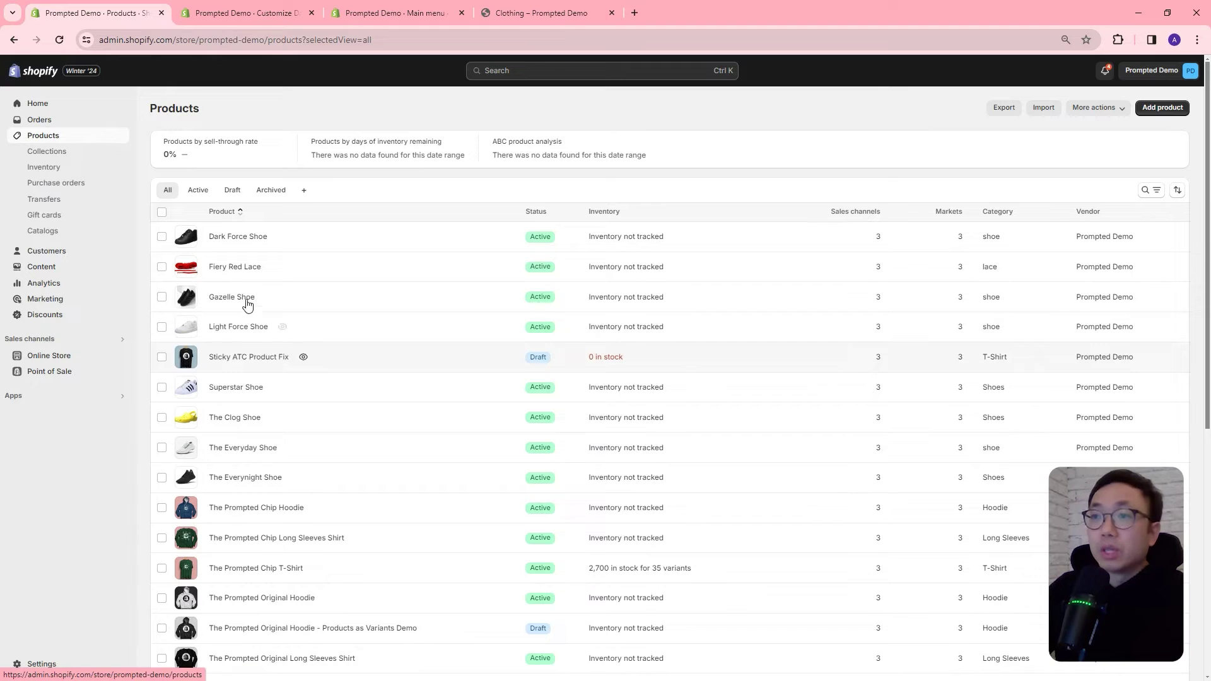
{"action": "left_click", "coordinate": [46, 152]}
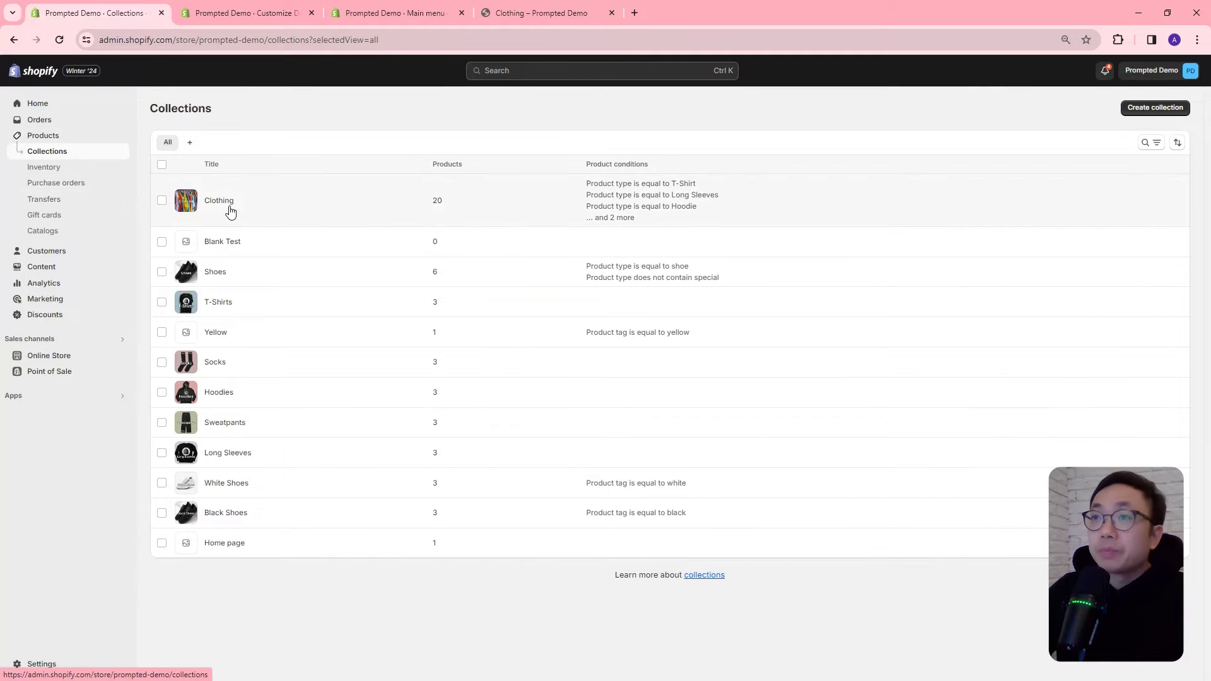
{"action": "left_click", "coordinate": [251, 199]}
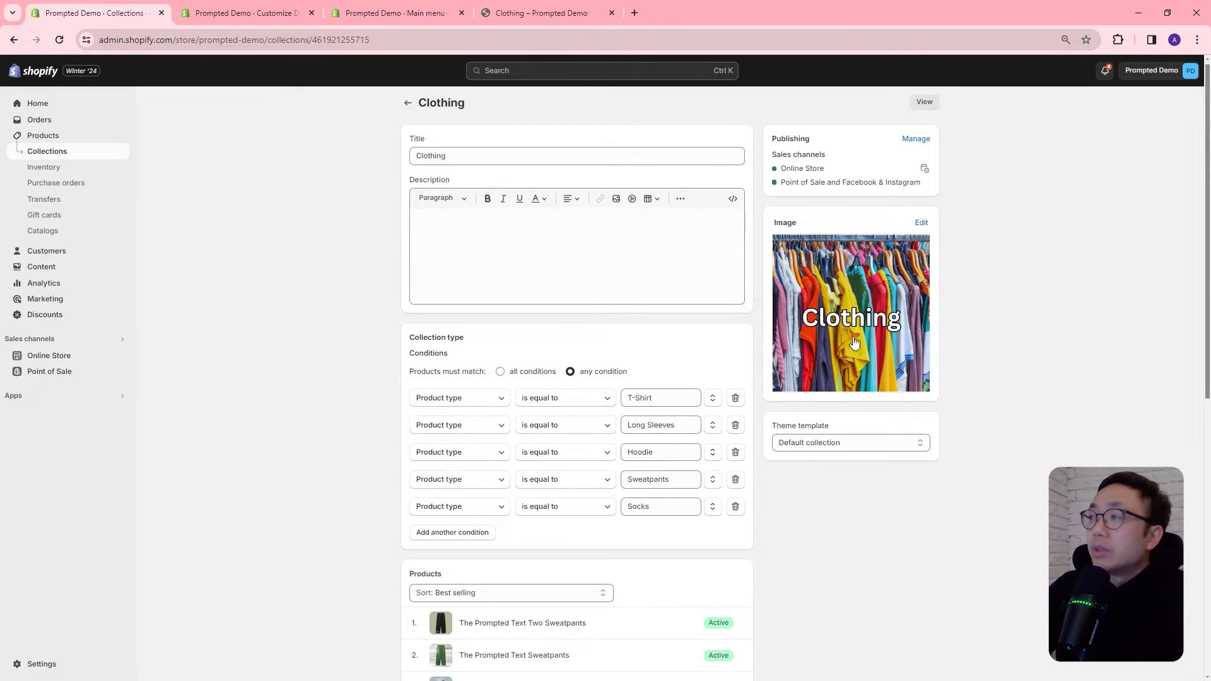
{"action": "scroll", "coordinate": [870, 354], "scroll_direction": "down", "scroll_amount": 7}
{"action": "scroll", "coordinate": [876, 387], "scroll_direction": "up", "scroll_amount": 7}
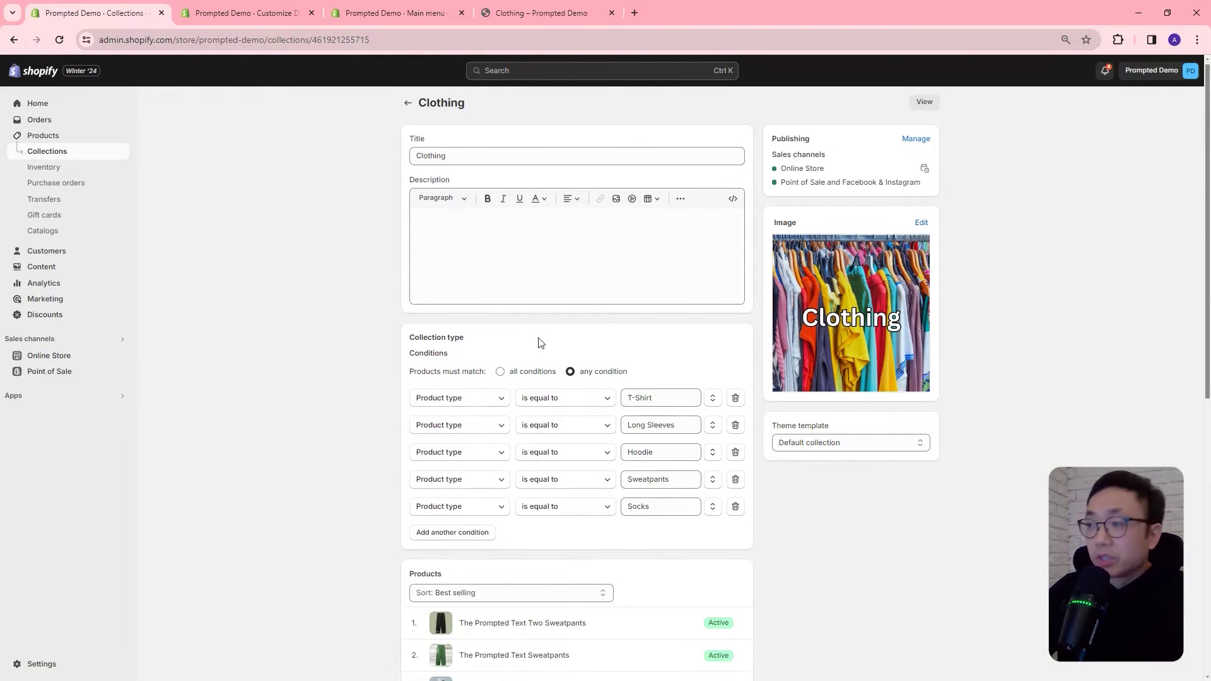
{"action": "scroll", "coordinate": [539, 340], "scroll_direction": "down", "scroll_amount": 8}
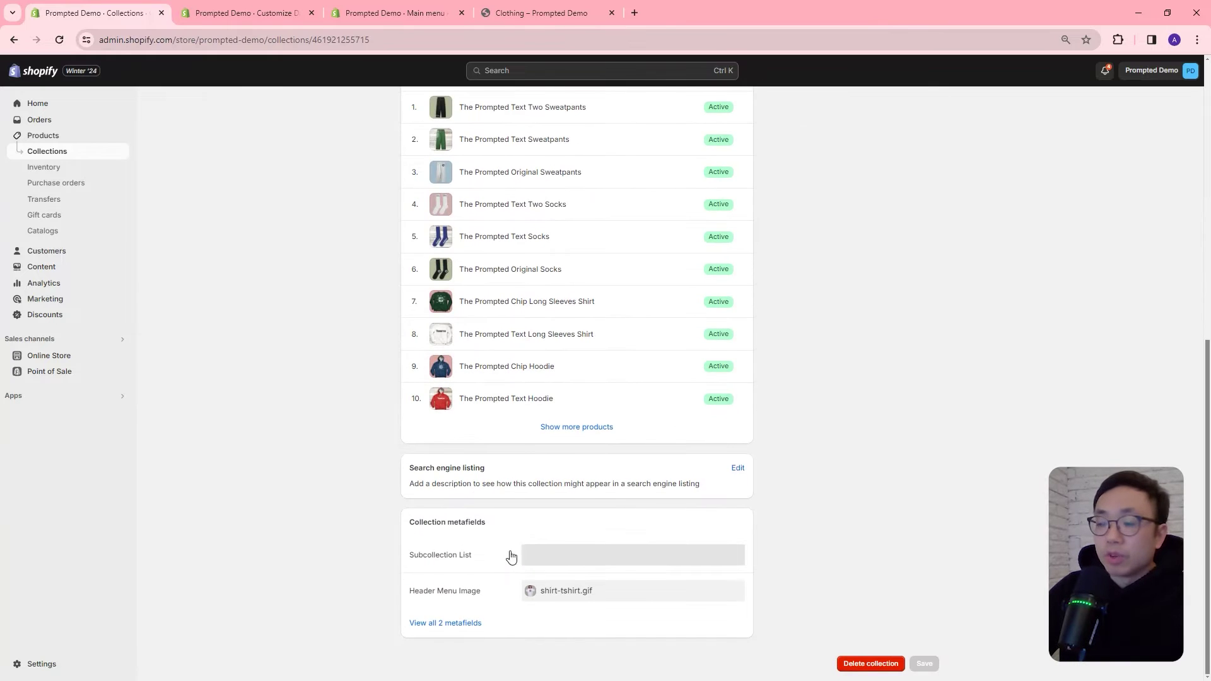
Add T-Shirts, Socks, Hoodies, Sweatpants and Long Sleeves to the Clothing collection's Subcollection List metafield.
{"action": "left_click", "coordinate": [558, 568]}
{"action": "left_click", "coordinate": [581, 550]}
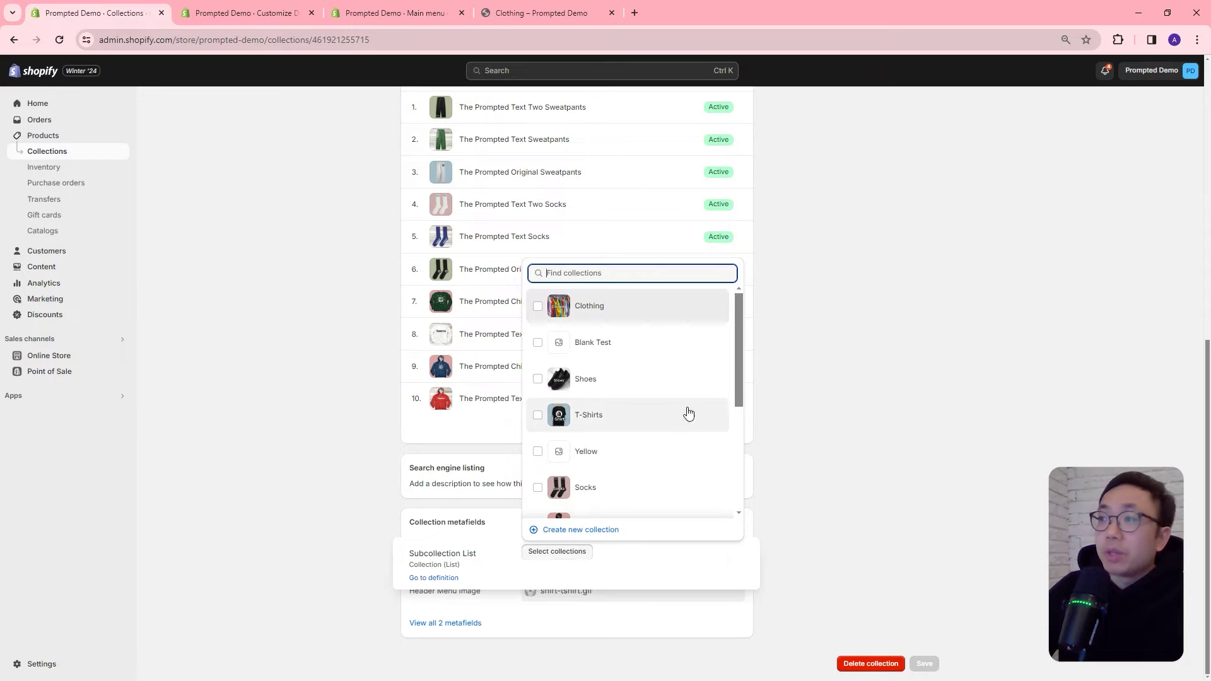
{"action": "left_click", "coordinate": [646, 424]}
{"action": "scroll", "coordinate": [649, 427], "scroll_direction": "down", "scroll_amount": 2}
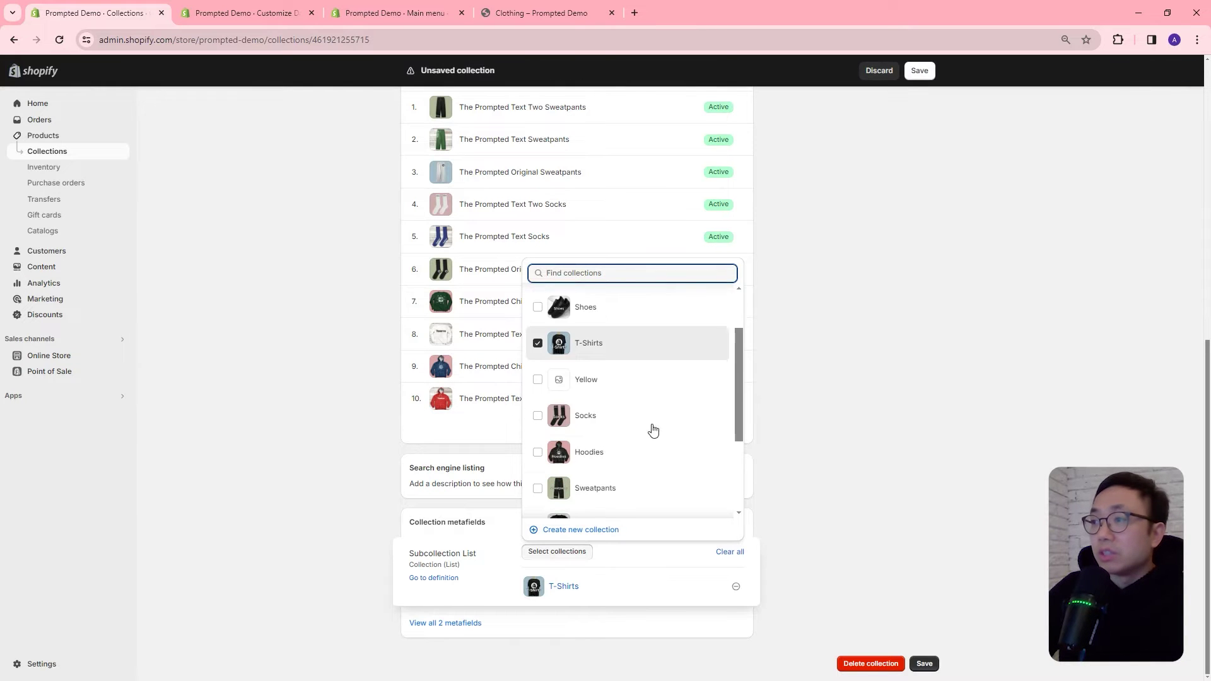
{"action": "left_click", "coordinate": [590, 414]}
{"action": "left_click", "coordinate": [611, 449]}
{"action": "left_click", "coordinate": [617, 478]}
{"action": "scroll", "coordinate": [619, 475], "scroll_direction": "down", "scroll_amount": 1}
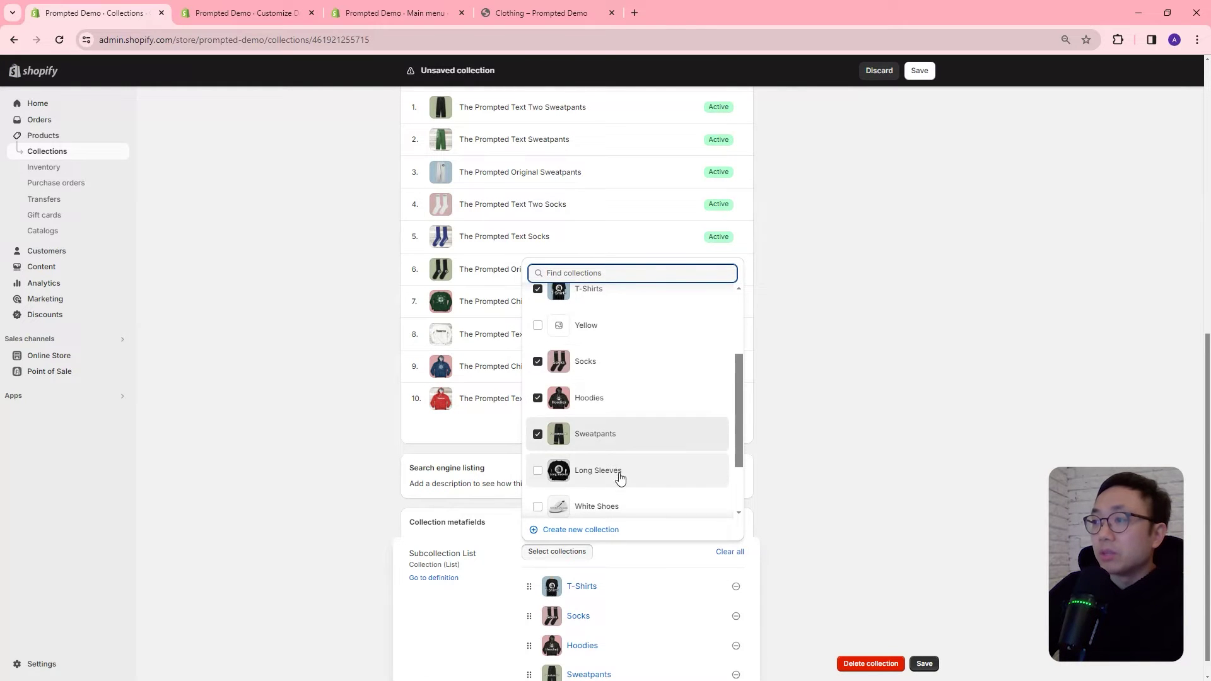
{"action": "left_click", "coordinate": [637, 474]}
{"action": "left_click", "coordinate": [904, 477]}
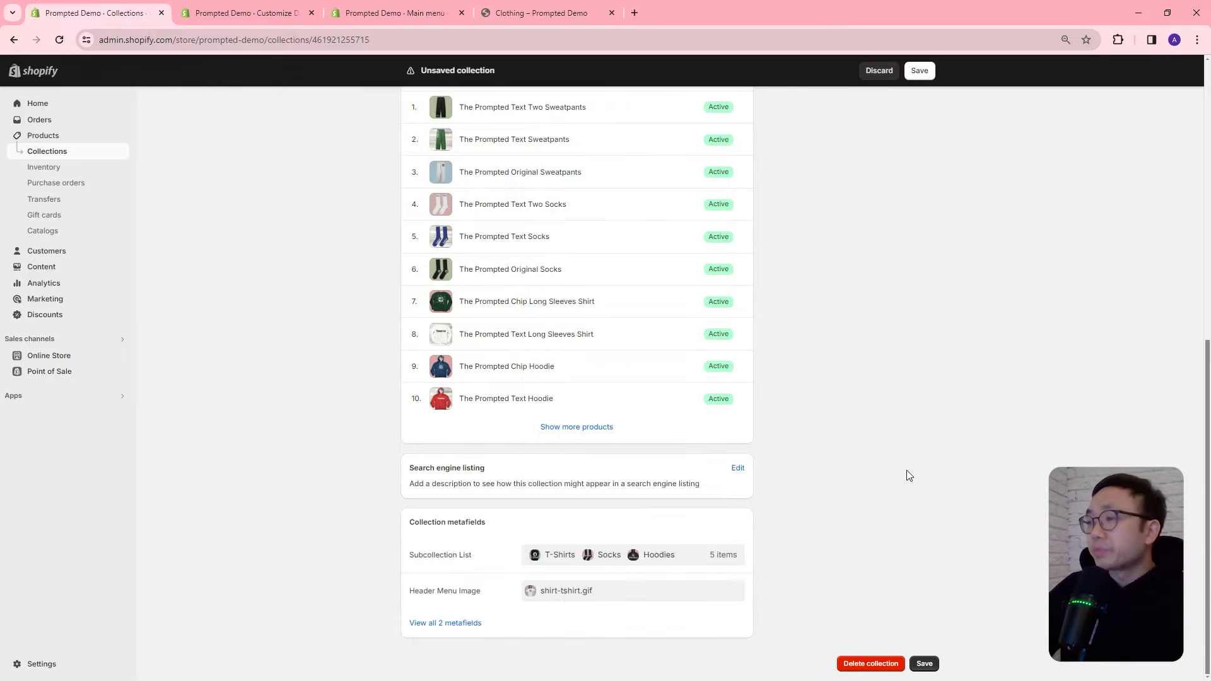
Reorder the Subcollection List metafield to T-Shirts, Long Sleeves, Hoodies, Sweatpants, Socks and save the Clothing collection.
{"action": "left_click", "coordinate": [716, 564]}
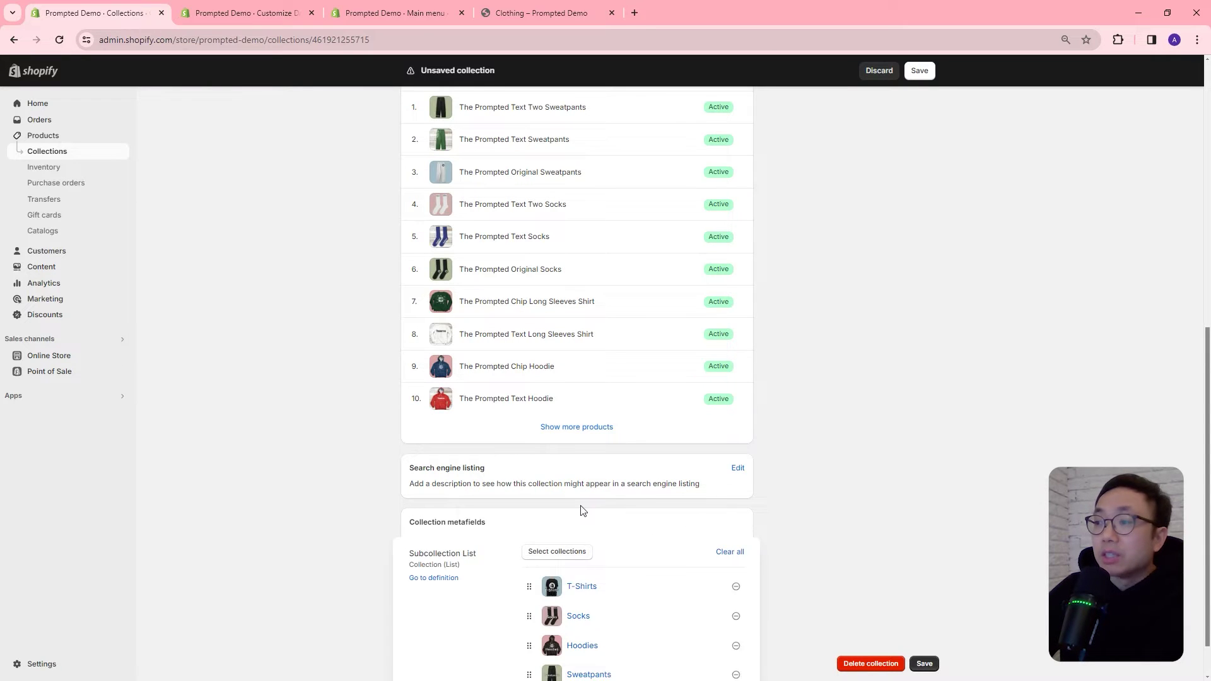
{"action": "scroll", "coordinate": [776, 535], "scroll_direction": "down", "scroll_amount": 1}
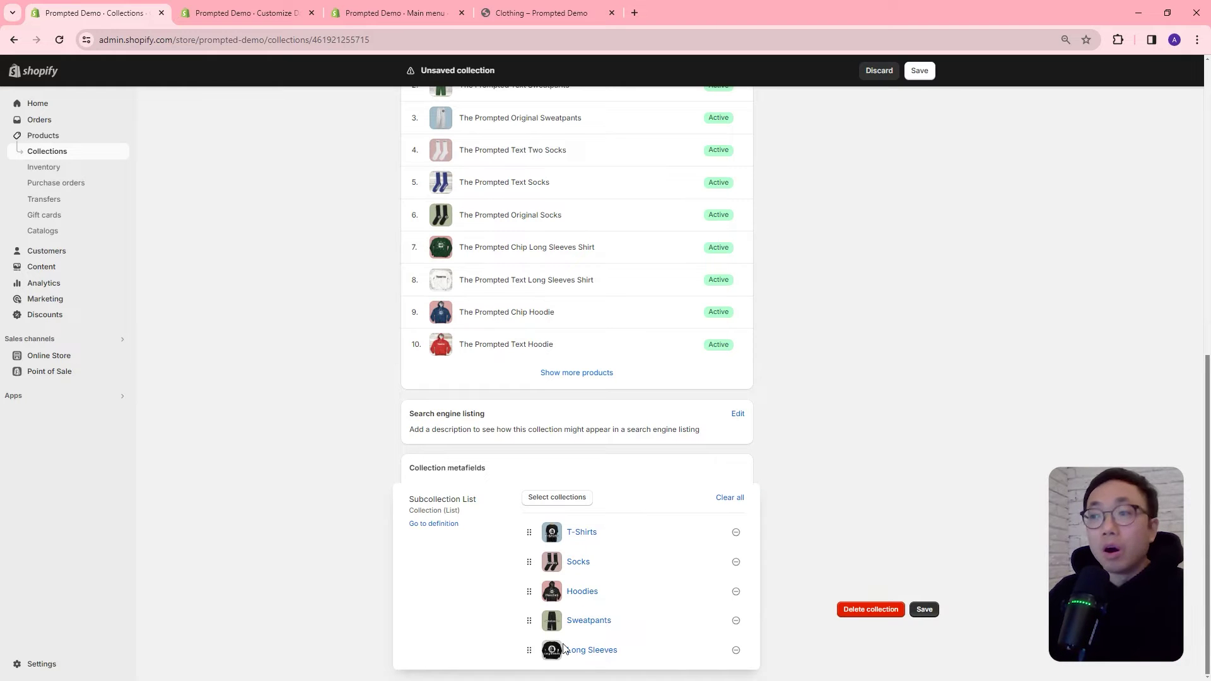
{"action": "scroll", "coordinate": [839, 362], "scroll_direction": "up", "scroll_amount": 8}
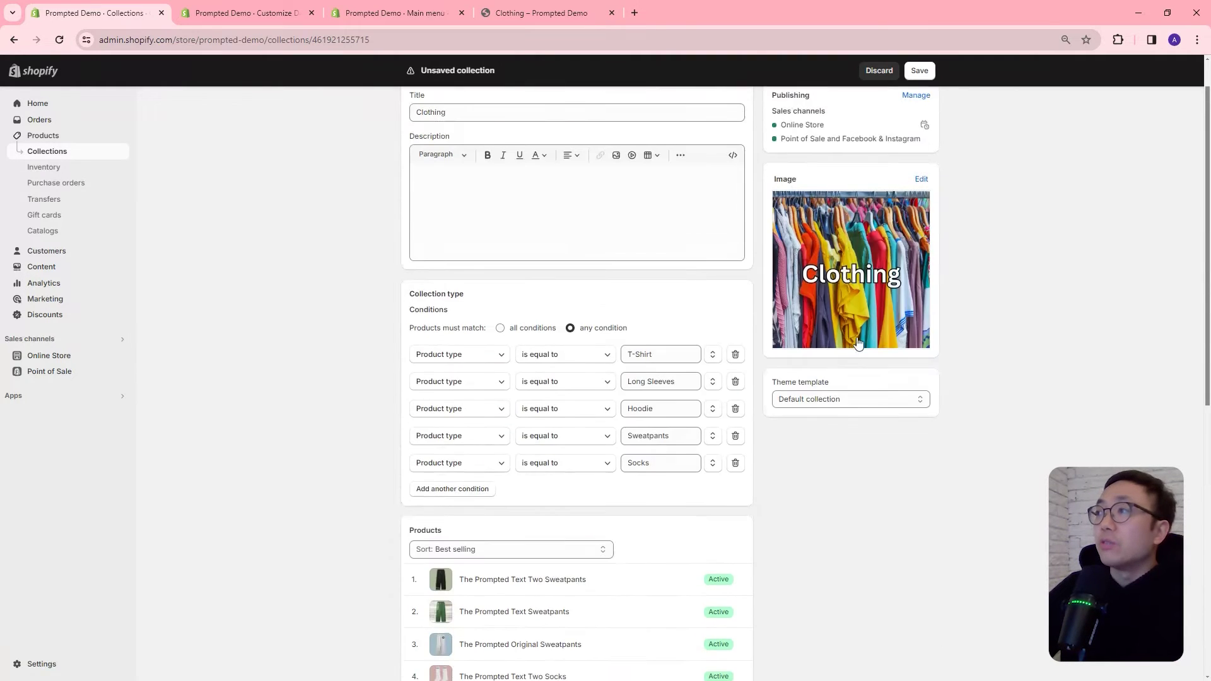
{"action": "scroll", "coordinate": [581, 600], "scroll_direction": "down", "scroll_amount": 9}
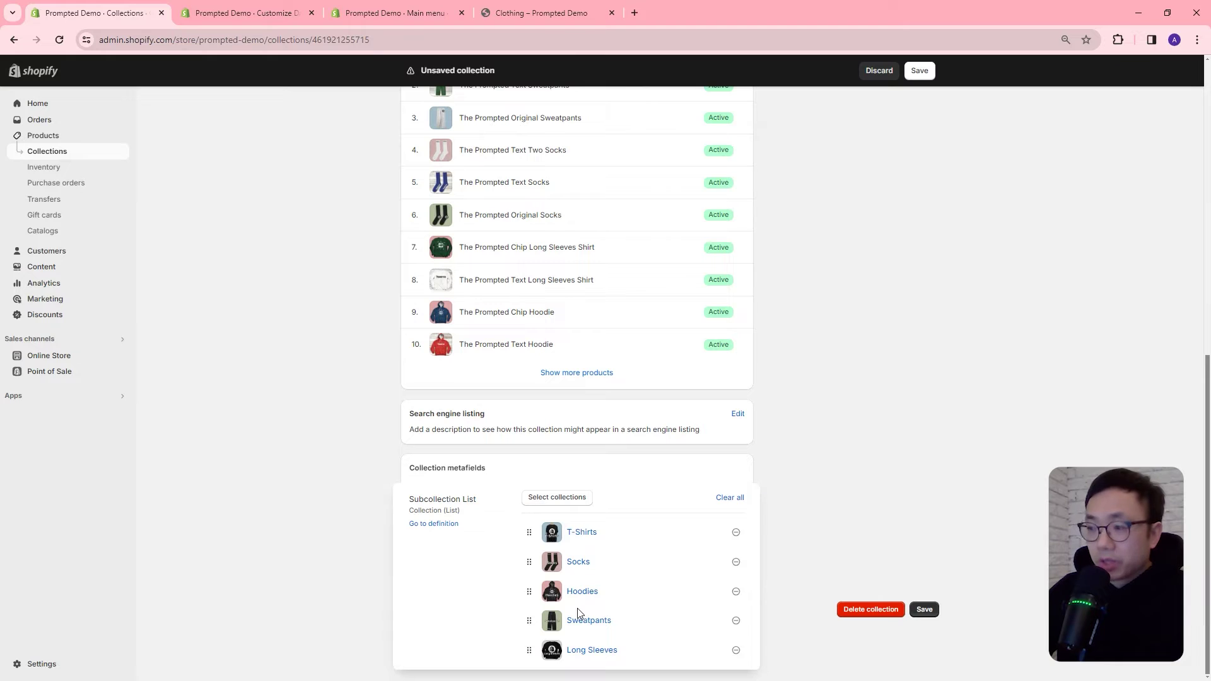
{"action": "left_click_drag", "start_coordinate": [524, 651], "coordinate": [527, 562]}
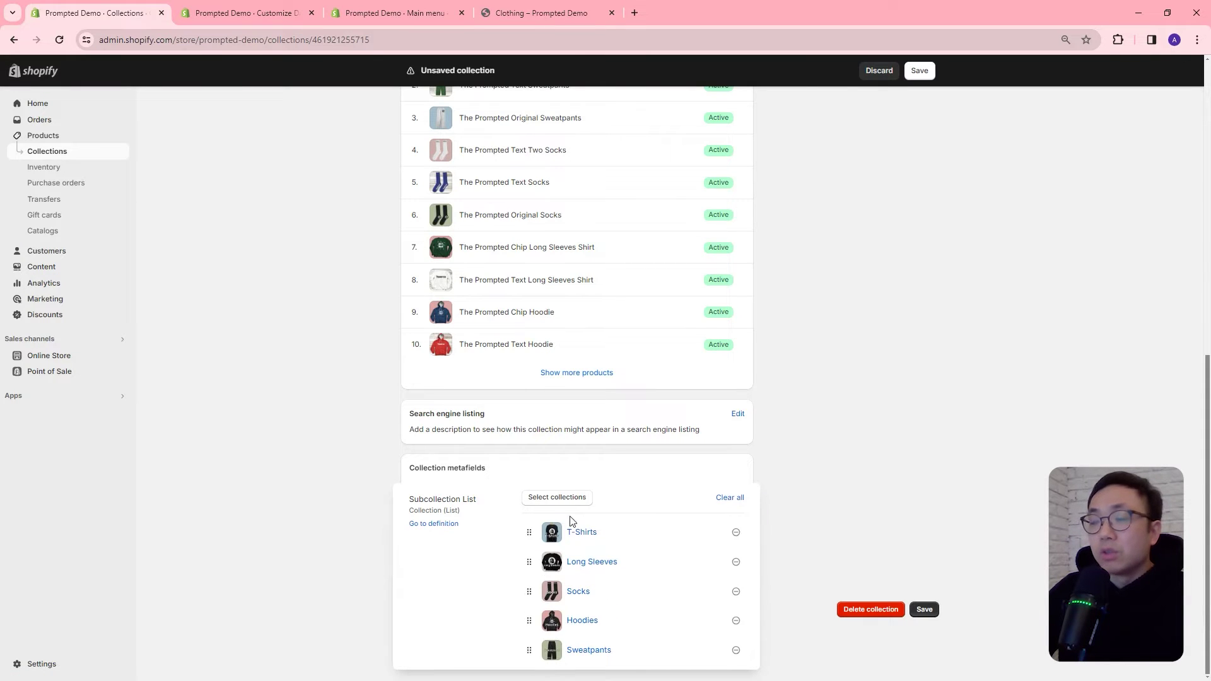
{"action": "left_click_drag", "start_coordinate": [529, 594], "coordinate": [528, 652]}
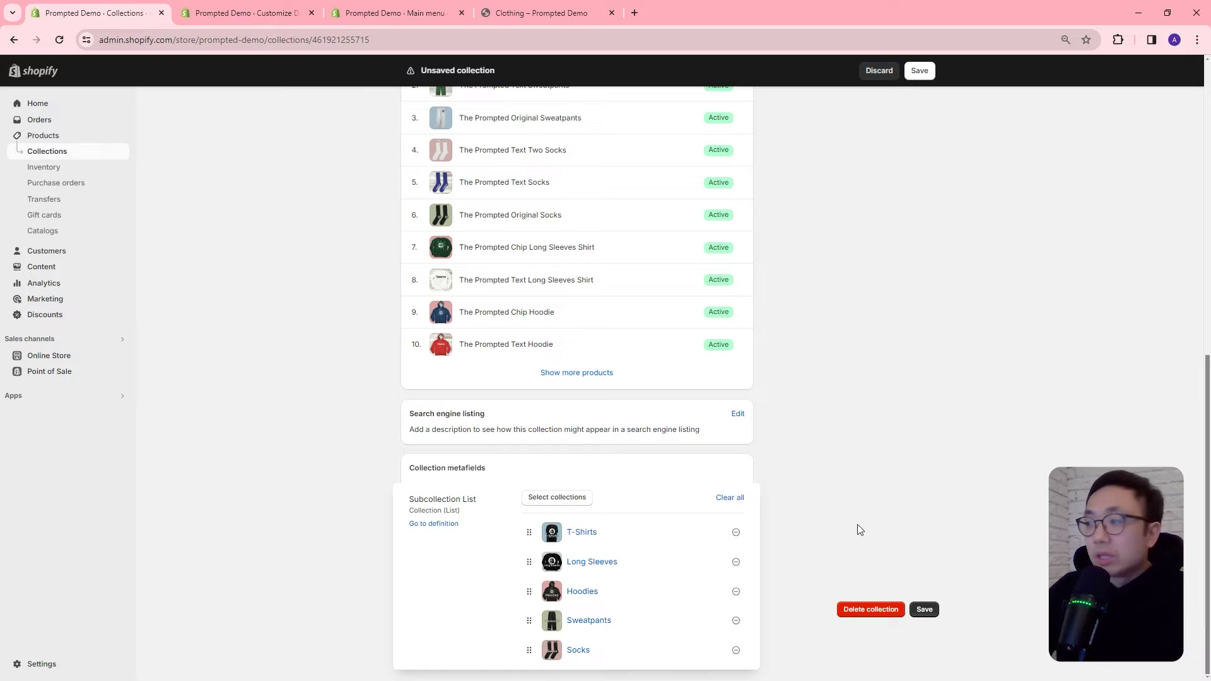
{"action": "left_click", "coordinate": [926, 609]}
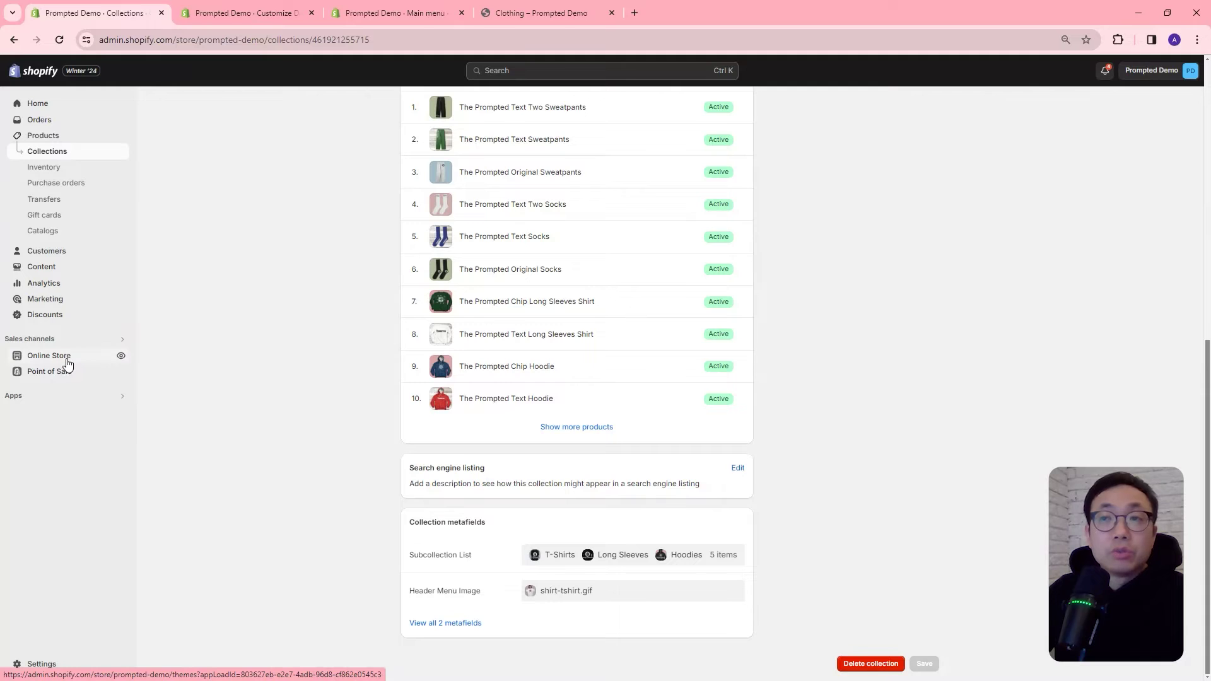
Open the code editor for the current theme, Dawn - Sub-Collections Demo, from the online store's themes.
{"action": "left_click", "coordinate": [93, 359]}
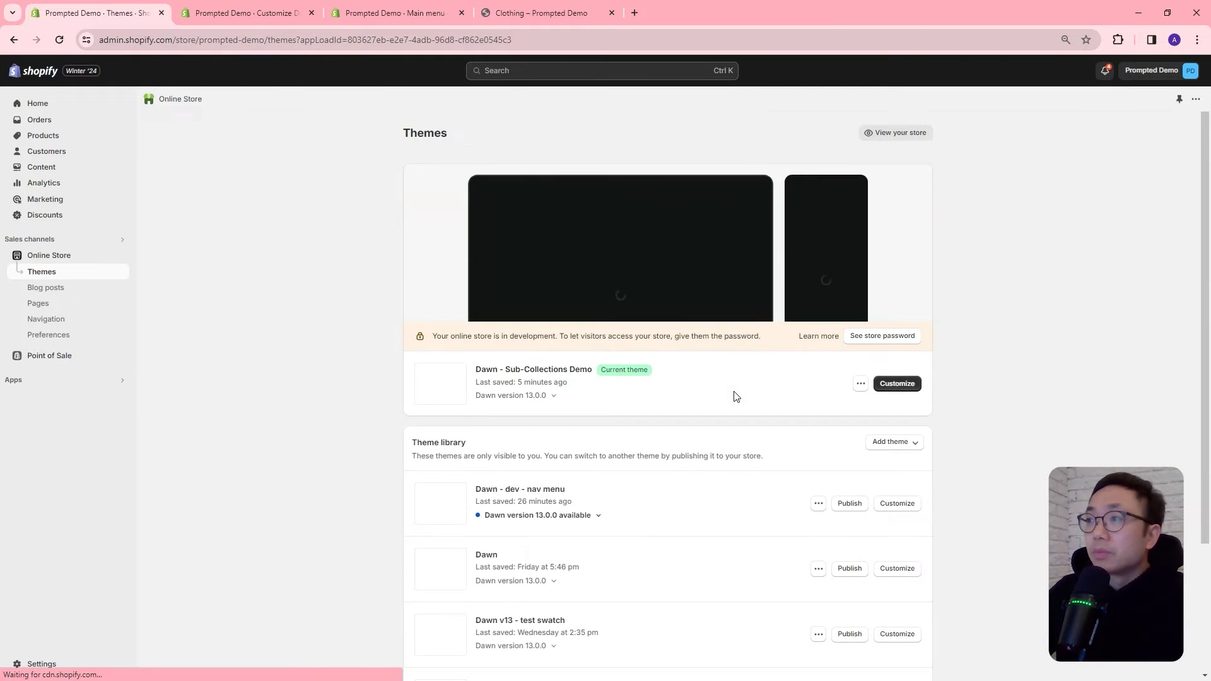
{"action": "left_click", "coordinate": [860, 384]}
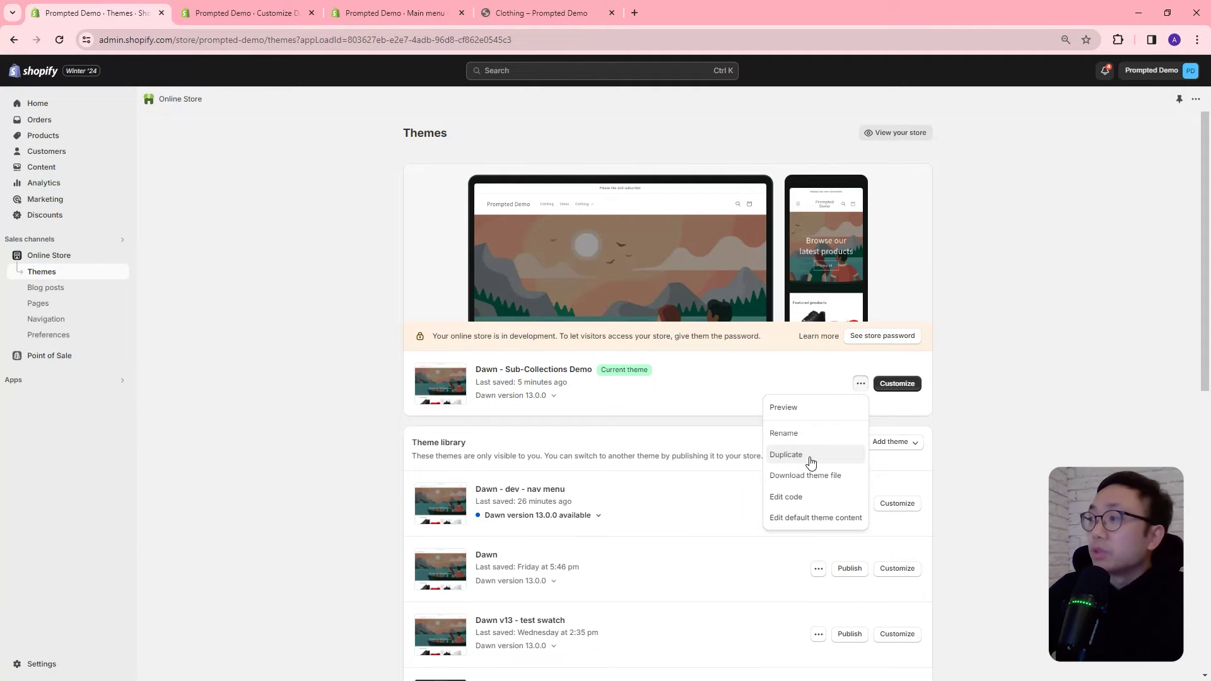
{"action": "left_click", "coordinate": [786, 497]}
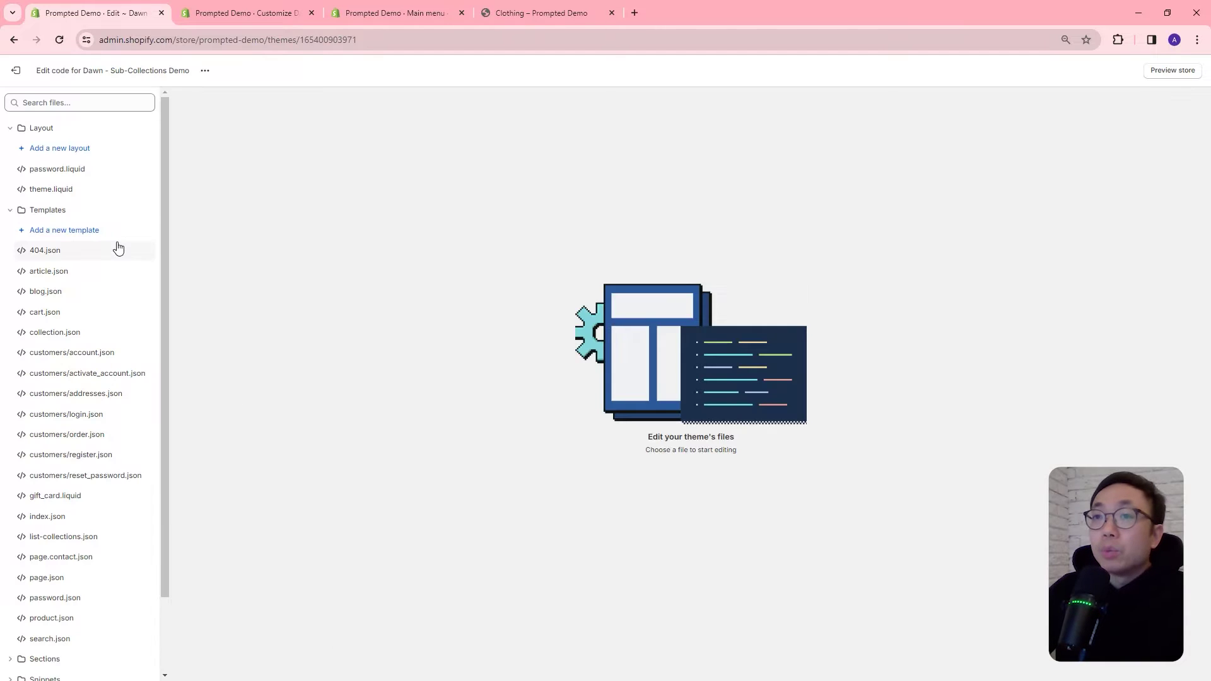
Create a new liquid section file named collection-list-custom in the theme's Sections folder.
{"action": "left_click", "coordinate": [11, 210]}
{"action": "left_click", "coordinate": [10, 231]}
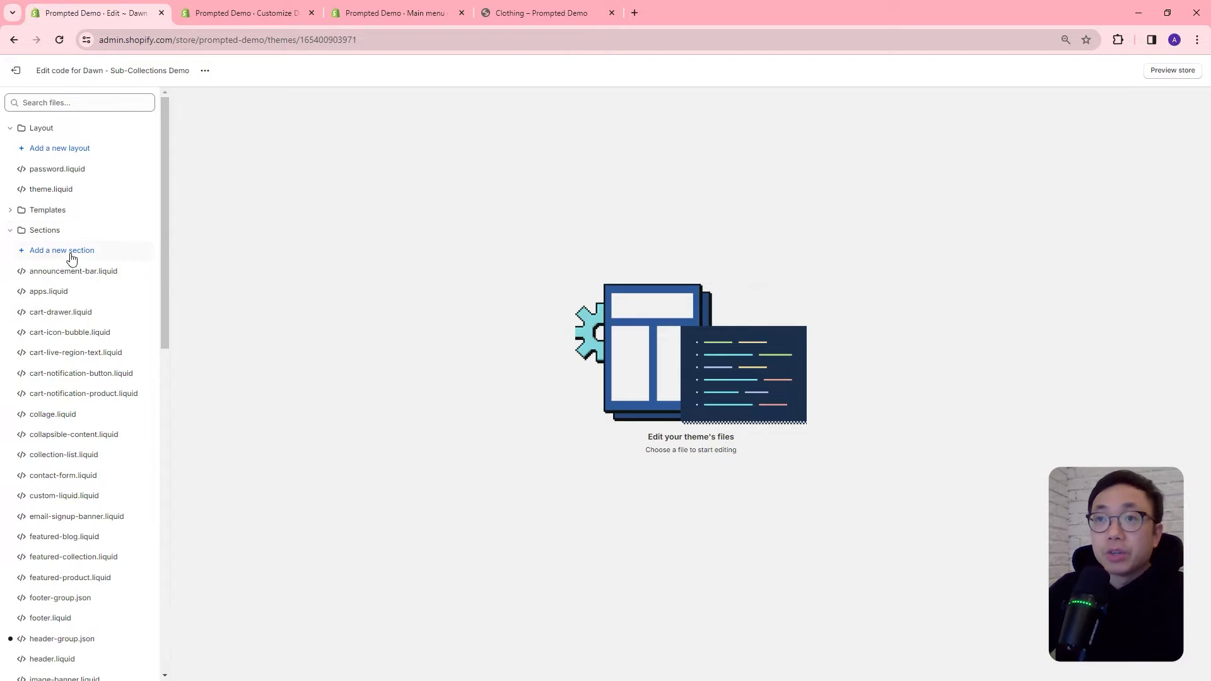
{"action": "left_click", "coordinate": [49, 251]}
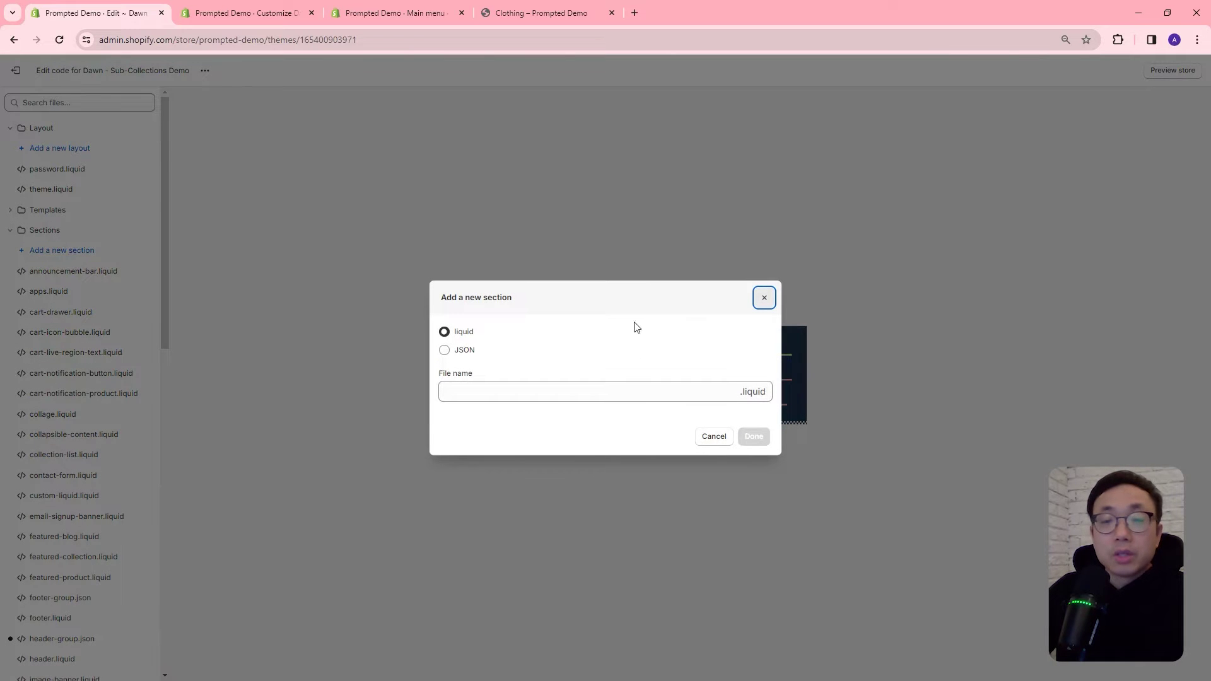
{"action": "left_click", "coordinate": [557, 388]}
{"action": "type", "text": "collec"}
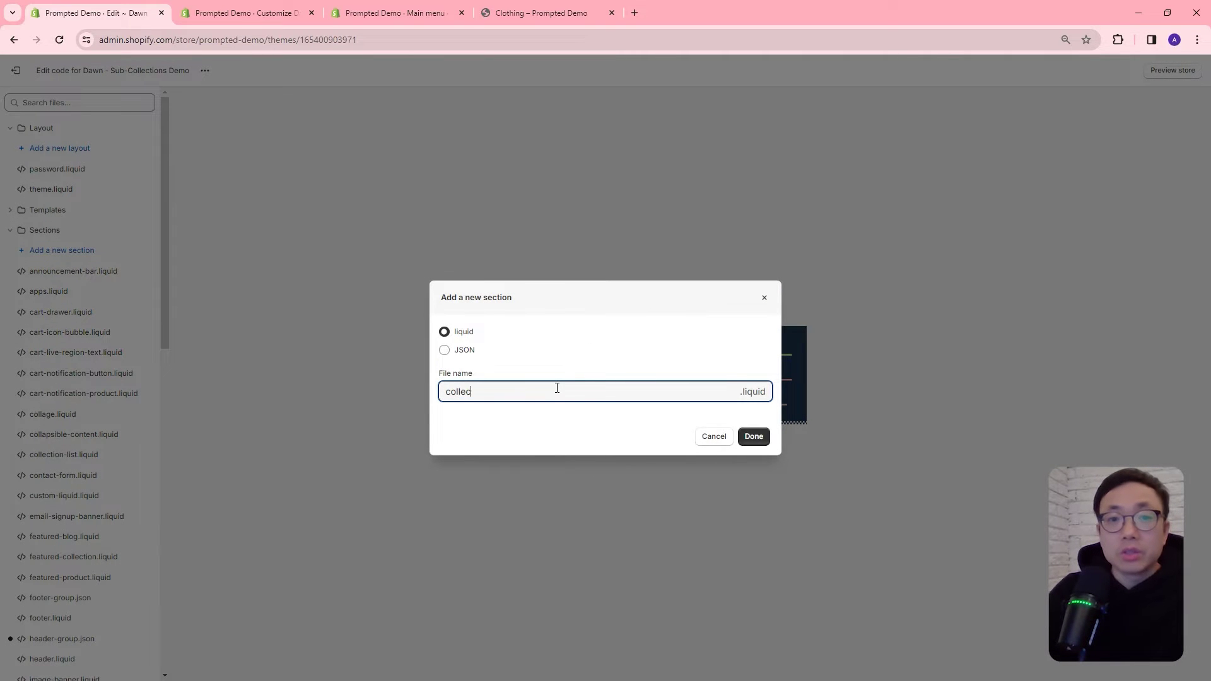
{"action": "type", "text": "tion-list-custom"}
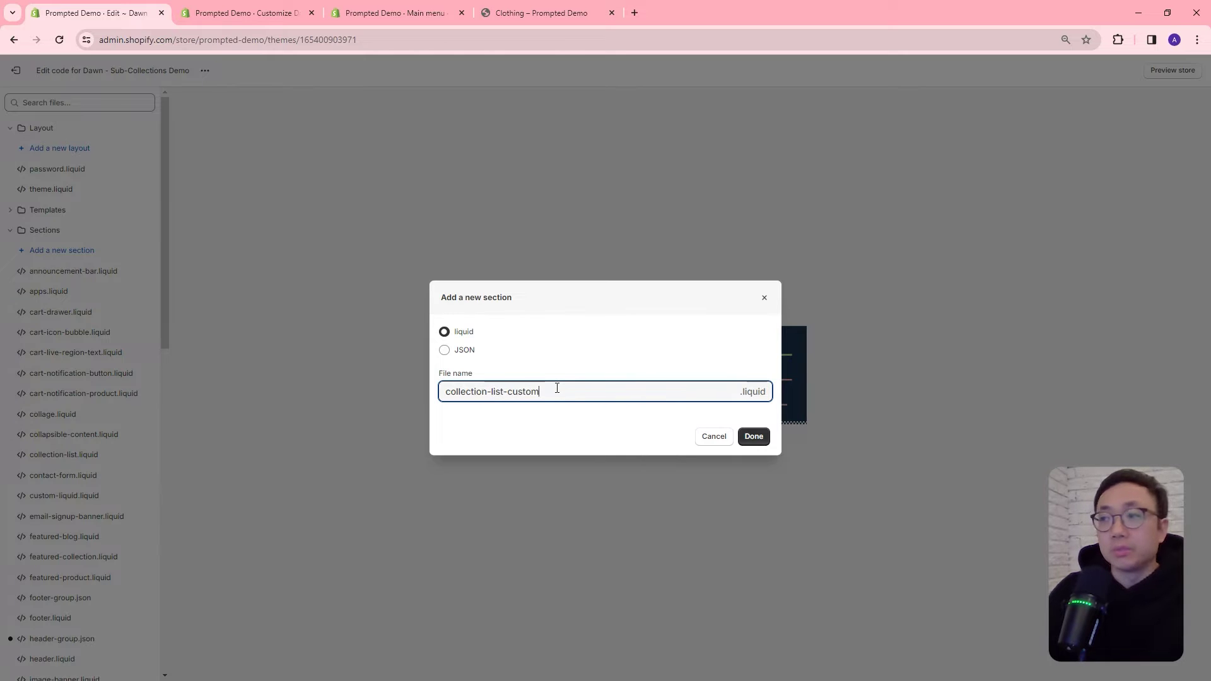
{"action": "key", "text": "Return"}
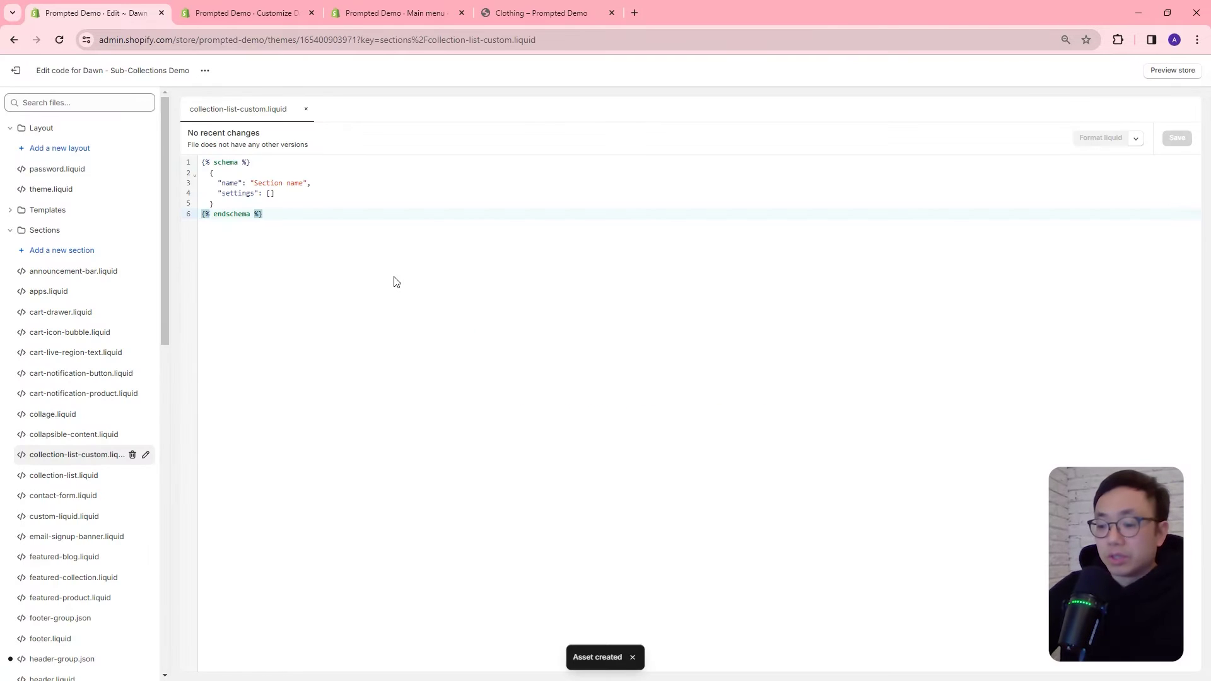
Replace the default code in collection-list-custom.liquid with the copied Collections List Custom section code and save the file.
{"action": "key", "text": "BackSpace"}
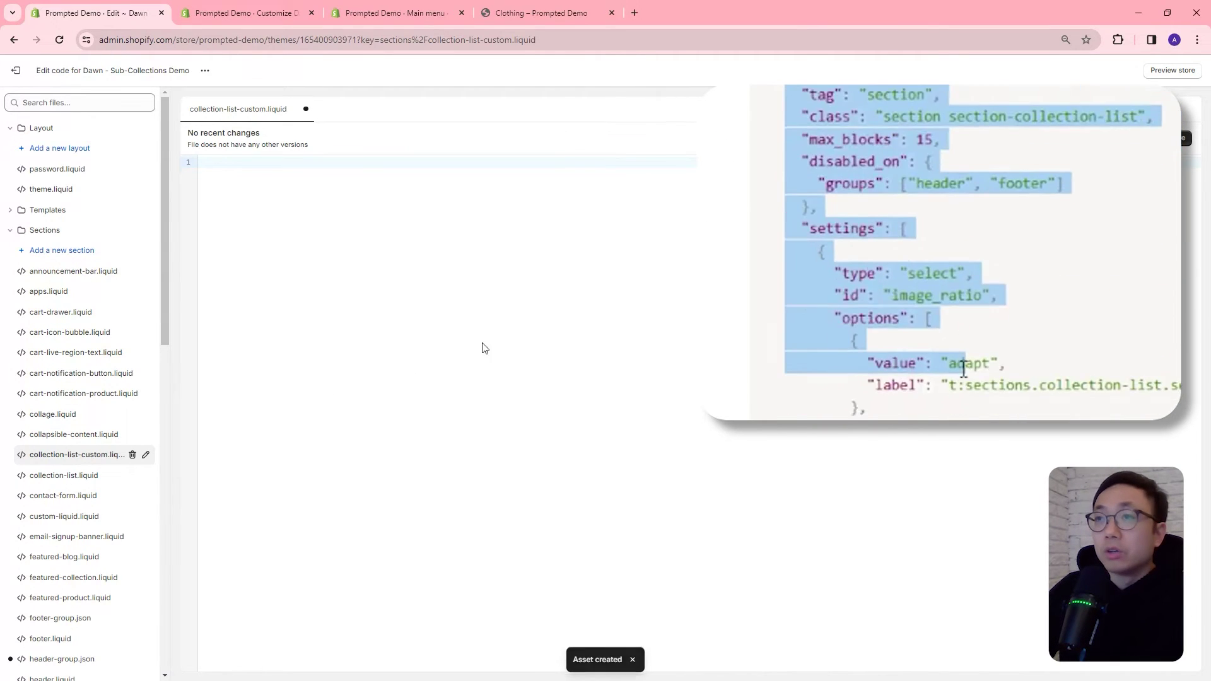
{"action": "key", "text": "ctrl+v"}
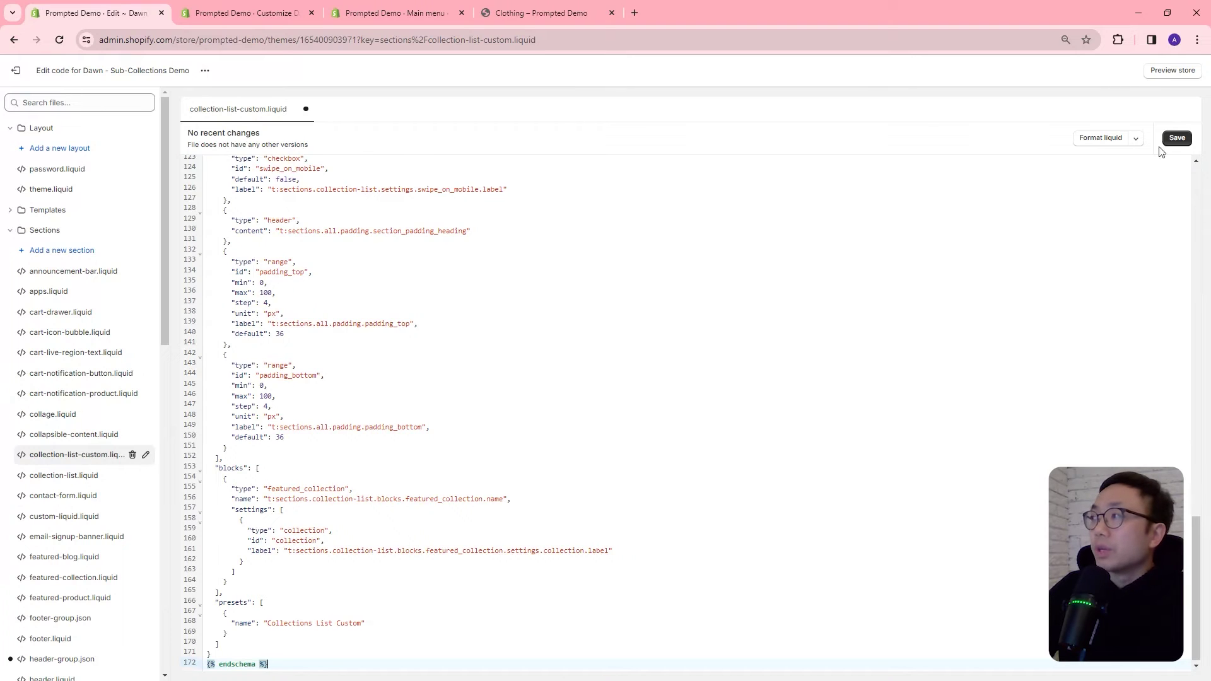
{"action": "left_click", "coordinate": [1186, 143]}
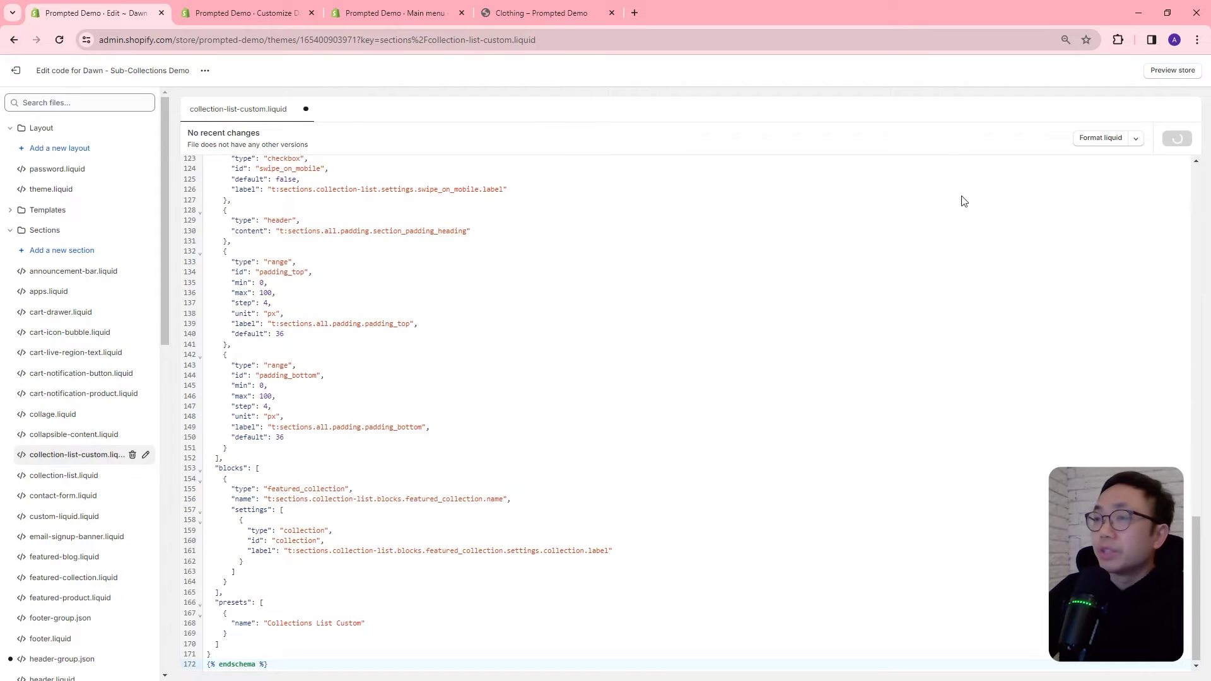
Open the theme customizer on the Default collection template and preview it with the Clothing collection.
{"action": "left_click", "coordinate": [206, 72]}
{"action": "left_click", "coordinate": [162, 92]}
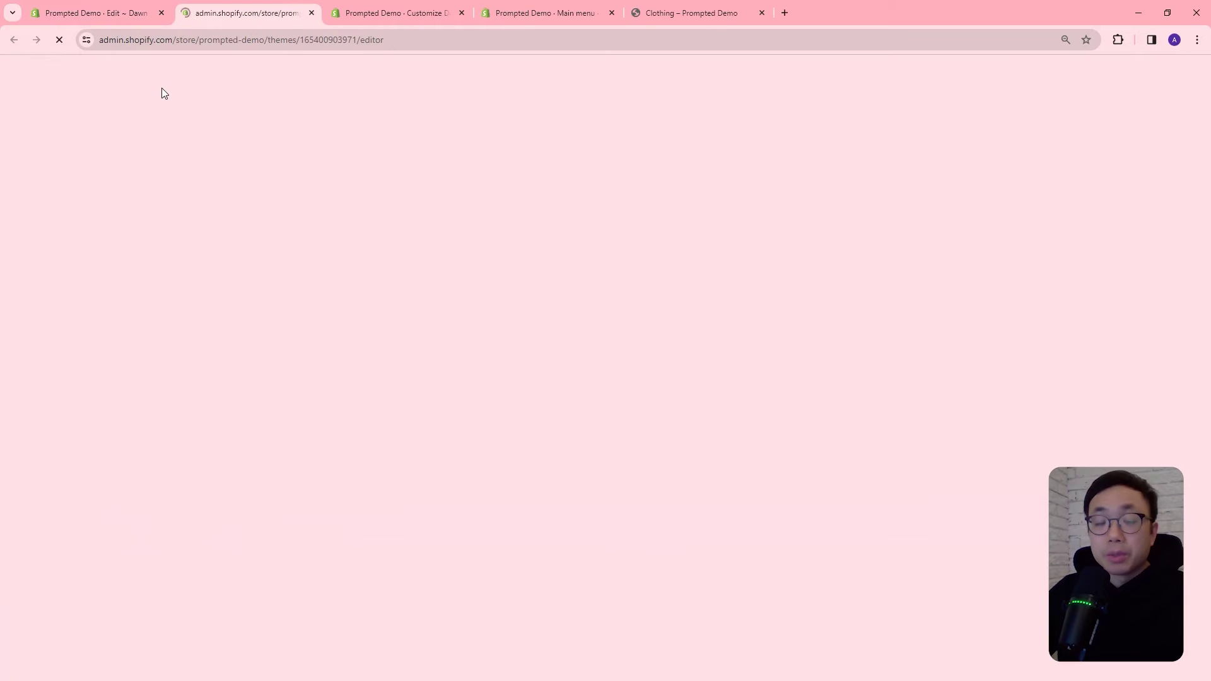
{"action": "left_click", "coordinate": [675, 70]}
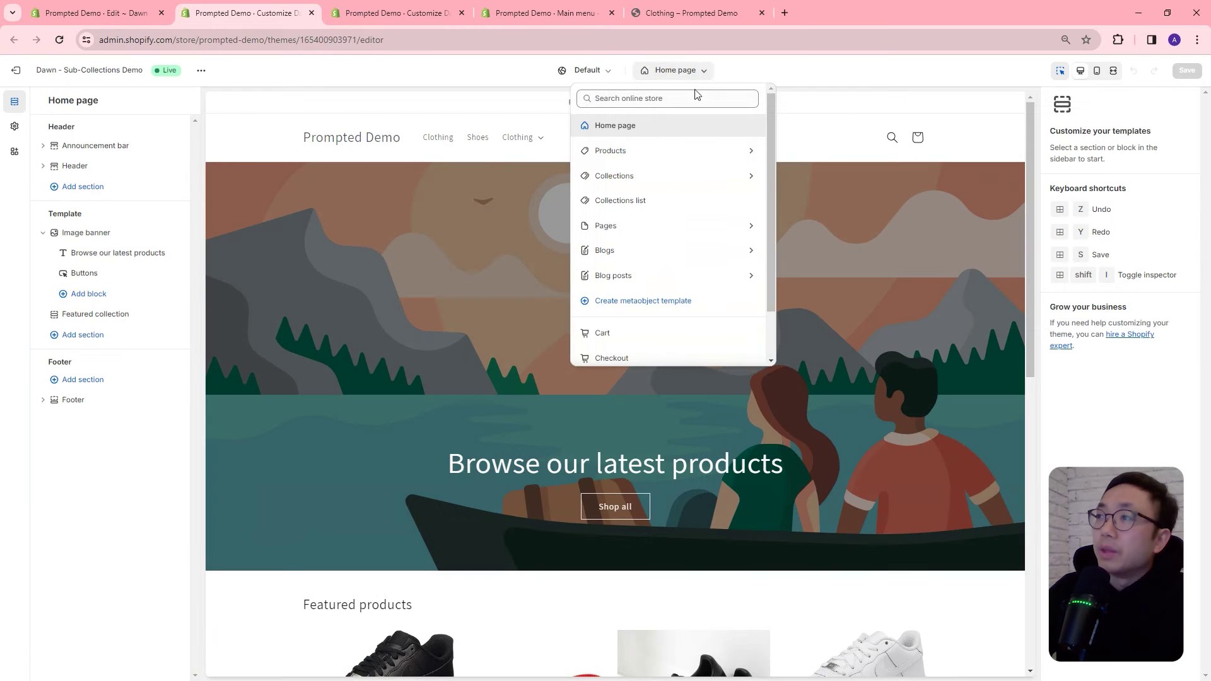
{"action": "left_click", "coordinate": [666, 171]}
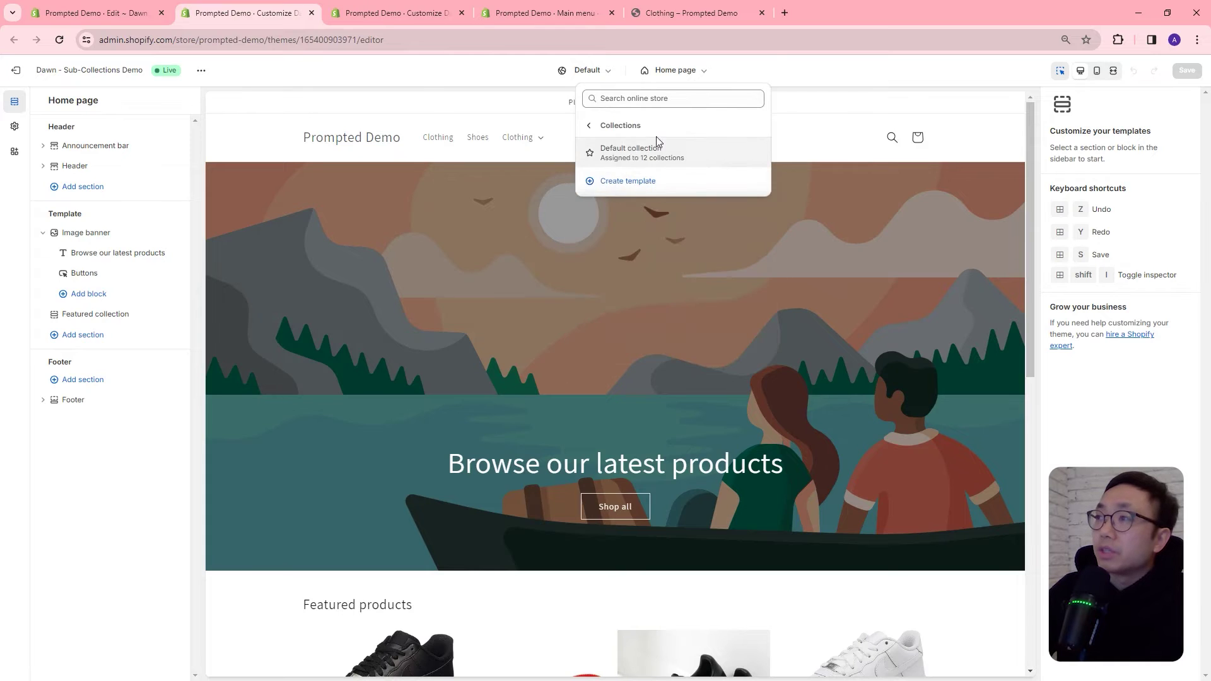
{"action": "left_click", "coordinate": [654, 144]}
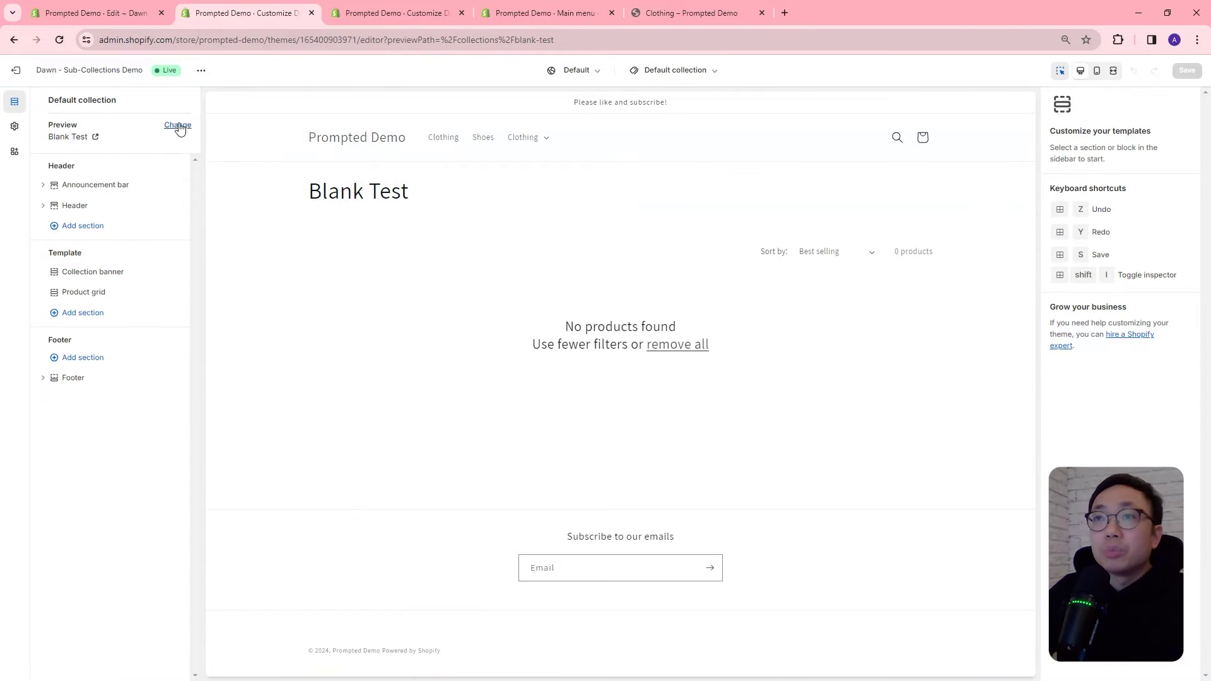
{"action": "left_click", "coordinate": [177, 125]}
{"action": "left_click", "coordinate": [1110, 227]}
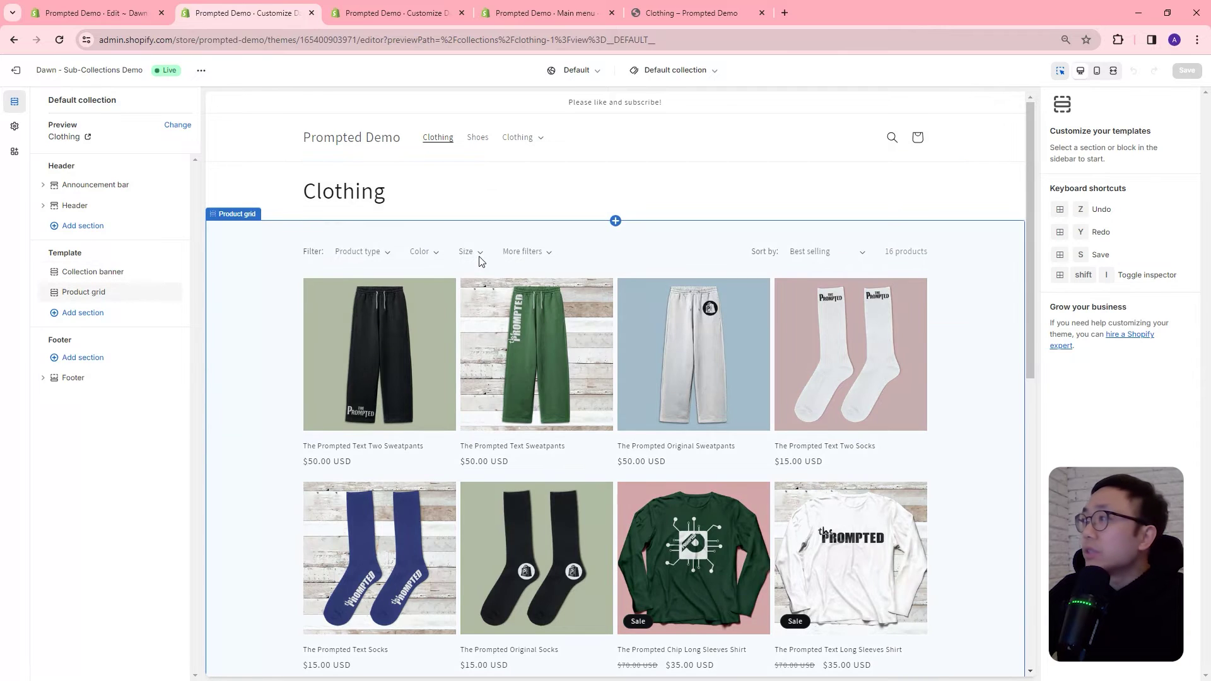
Change the Product grid section's filter layout so the filters are stacked vertically beside the products.
{"action": "left_click", "coordinate": [422, 264]}
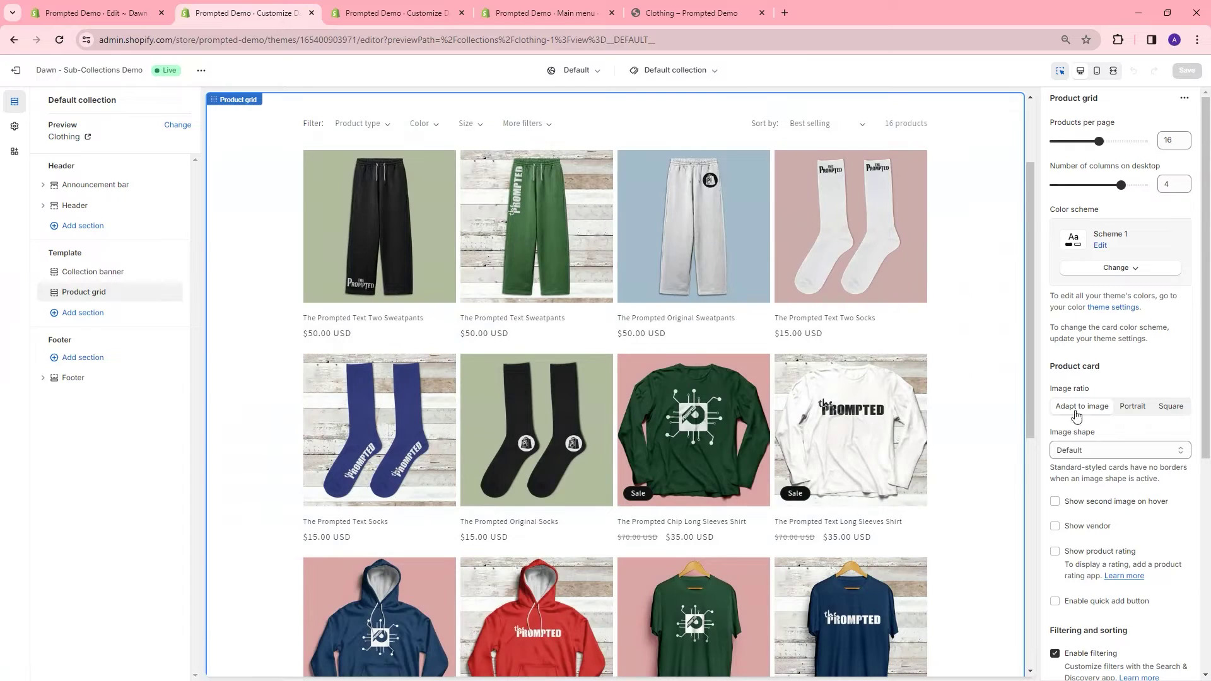
{"action": "scroll", "coordinate": [1075, 383], "scroll_direction": "down", "scroll_amount": 1}
{"action": "scroll", "coordinate": [1075, 383], "scroll_direction": "down", "scroll_amount": 3}
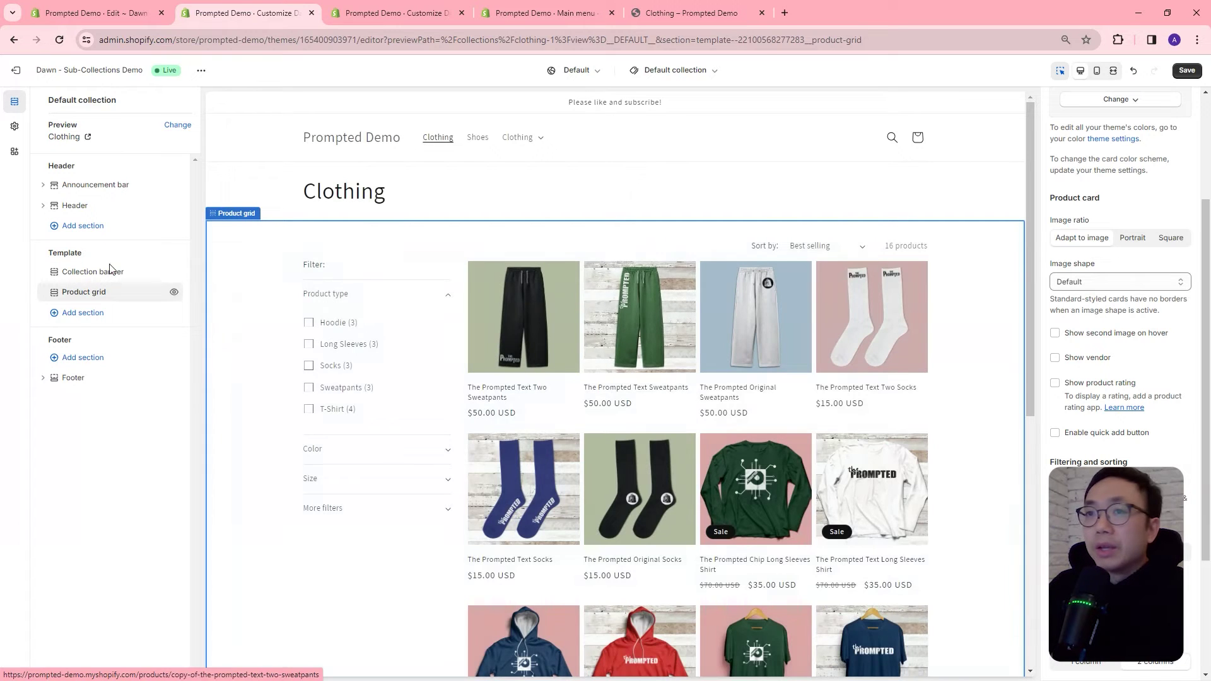
Add the Collections List Custom section to the Default collection template.
{"action": "left_click", "coordinate": [75, 314]}
{"action": "left_click_drag", "start_coordinate": [328, 388], "coordinate": [331, 515]}
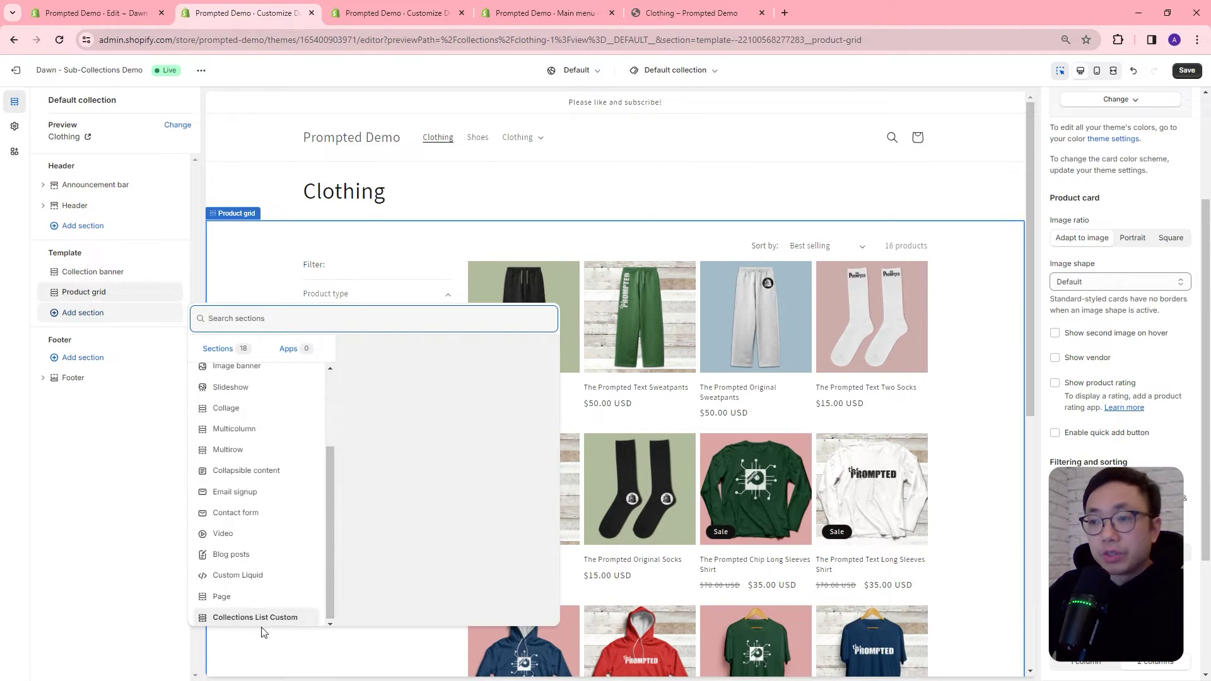
{"action": "mouse_move", "coordinate": [214, 624]}
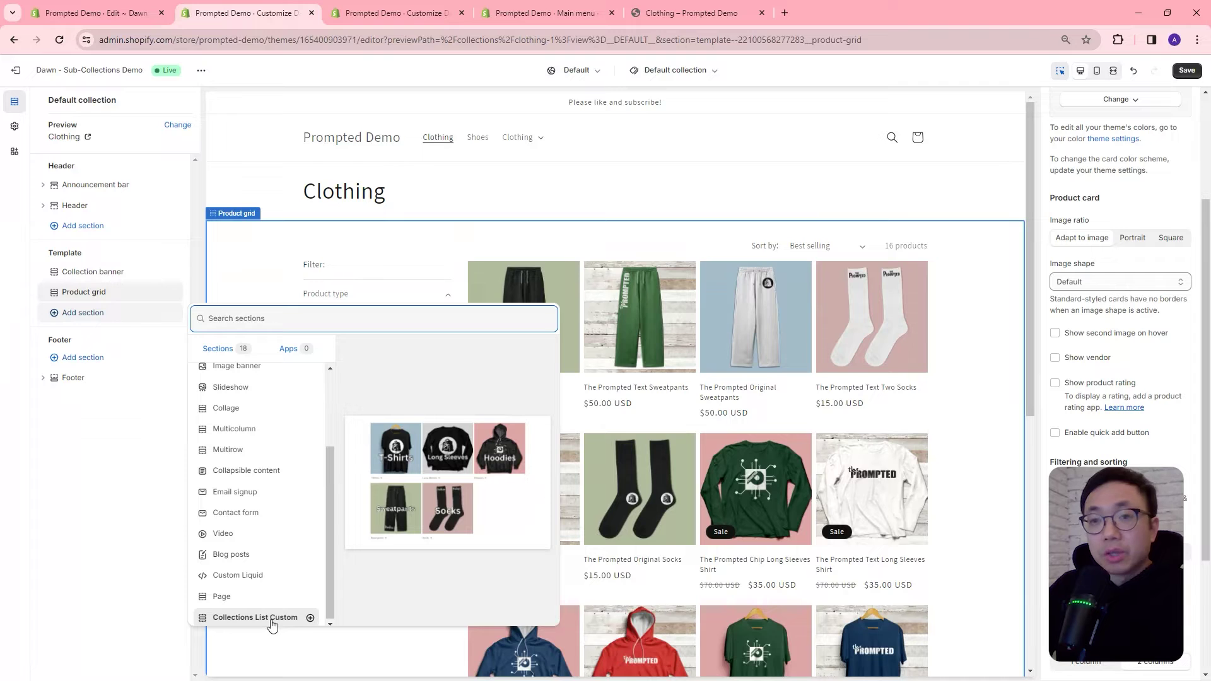
{"action": "key", "text": "Escape"}
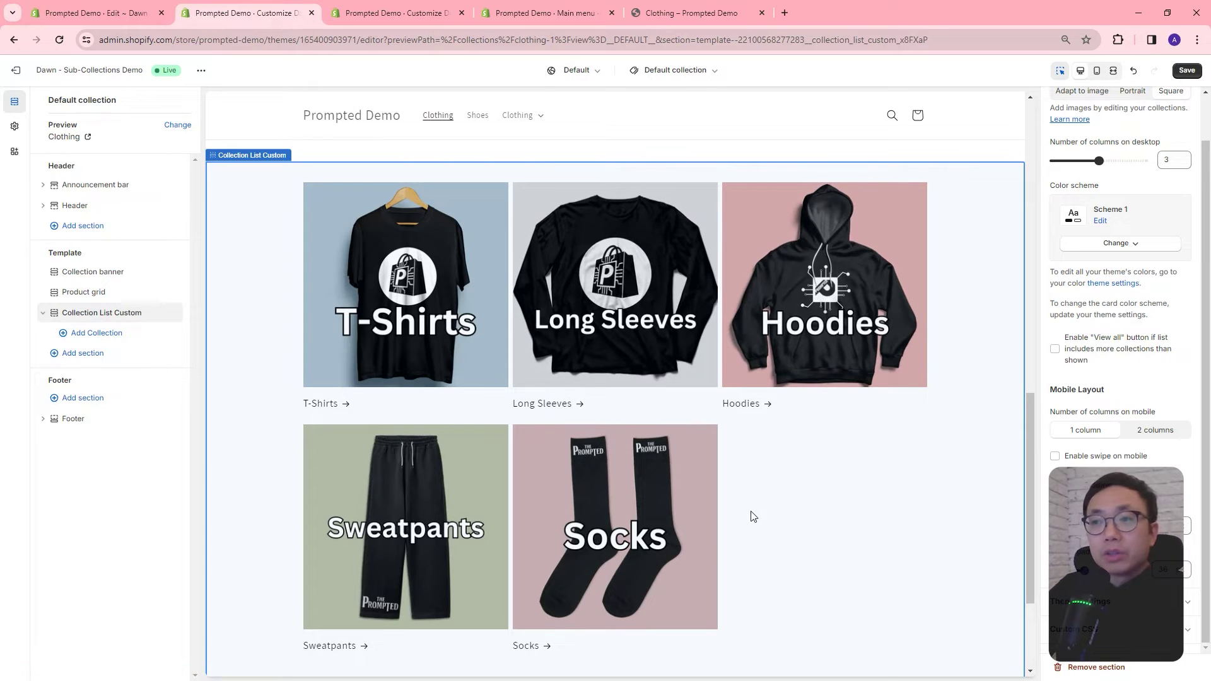
Set the Collection List Custom section's number of columns on desktop to 5.
{"action": "scroll", "coordinate": [1129, 265], "scroll_direction": "up", "scroll_amount": 1}
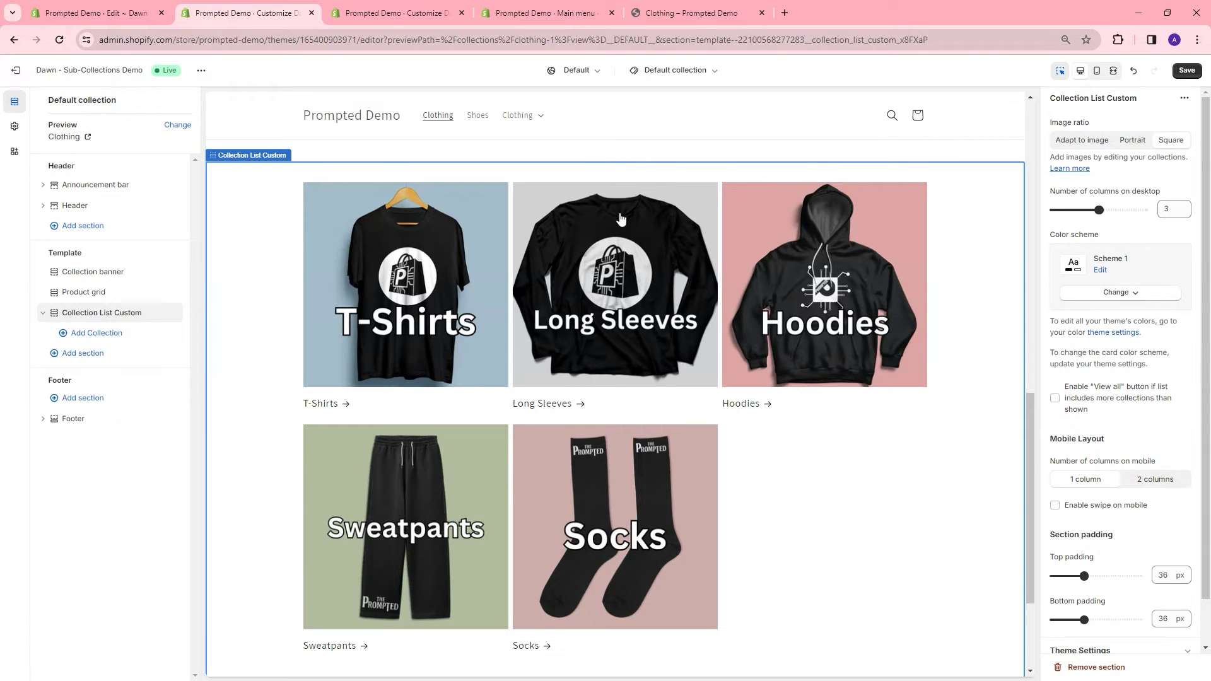
{"action": "scroll", "coordinate": [435, 420], "scroll_direction": "up", "scroll_amount": 3}
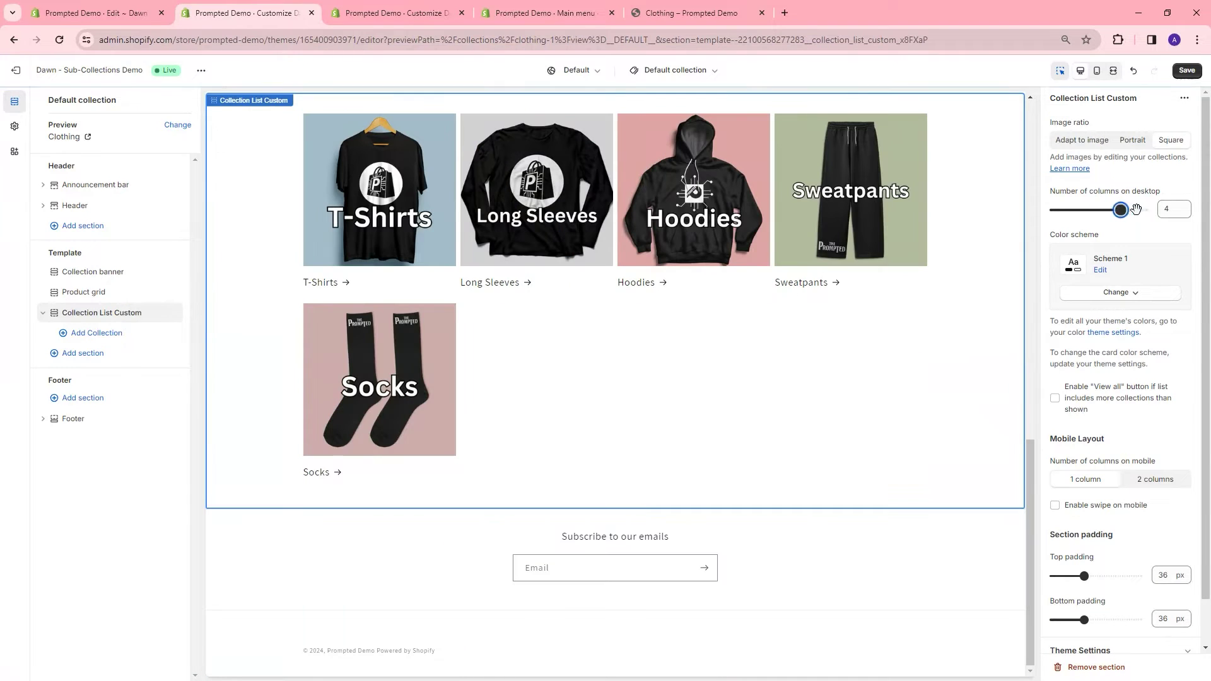
{"action": "scroll", "coordinate": [970, 420], "scroll_direction": "up", "scroll_amount": 4}
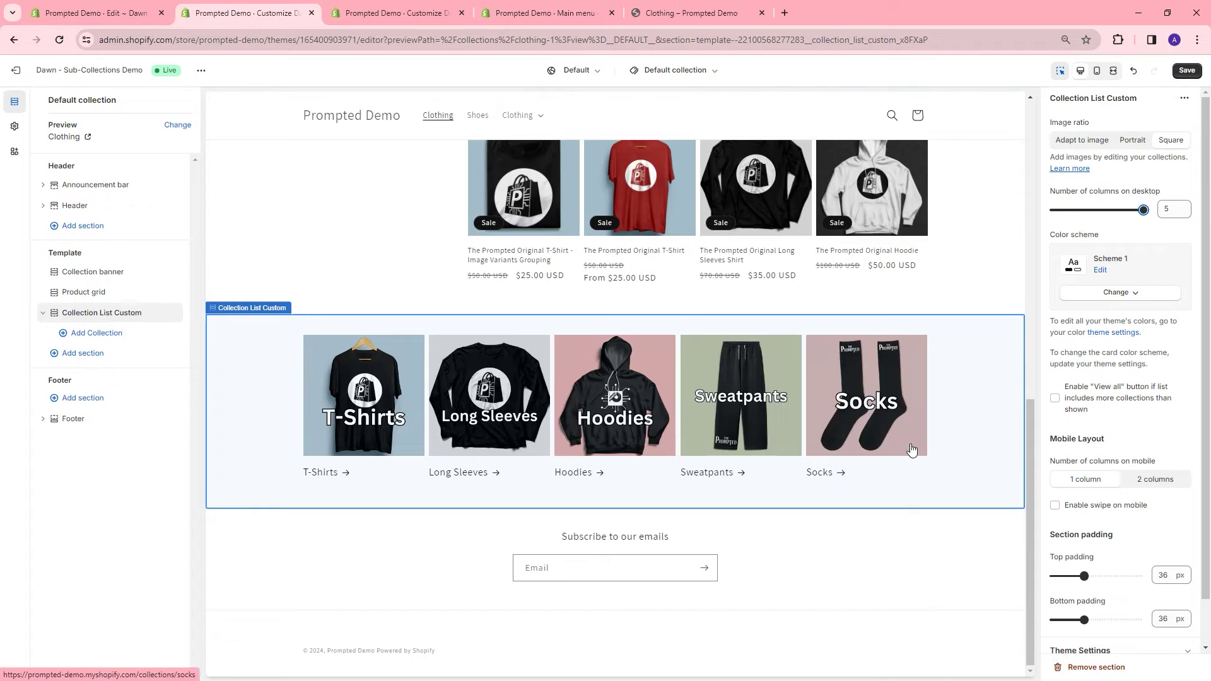
Move the Collection List Custom section above the Product grid, directly below the Collection banner.
{"action": "scroll", "coordinate": [606, 498], "scroll_direction": "up", "scroll_amount": 2}
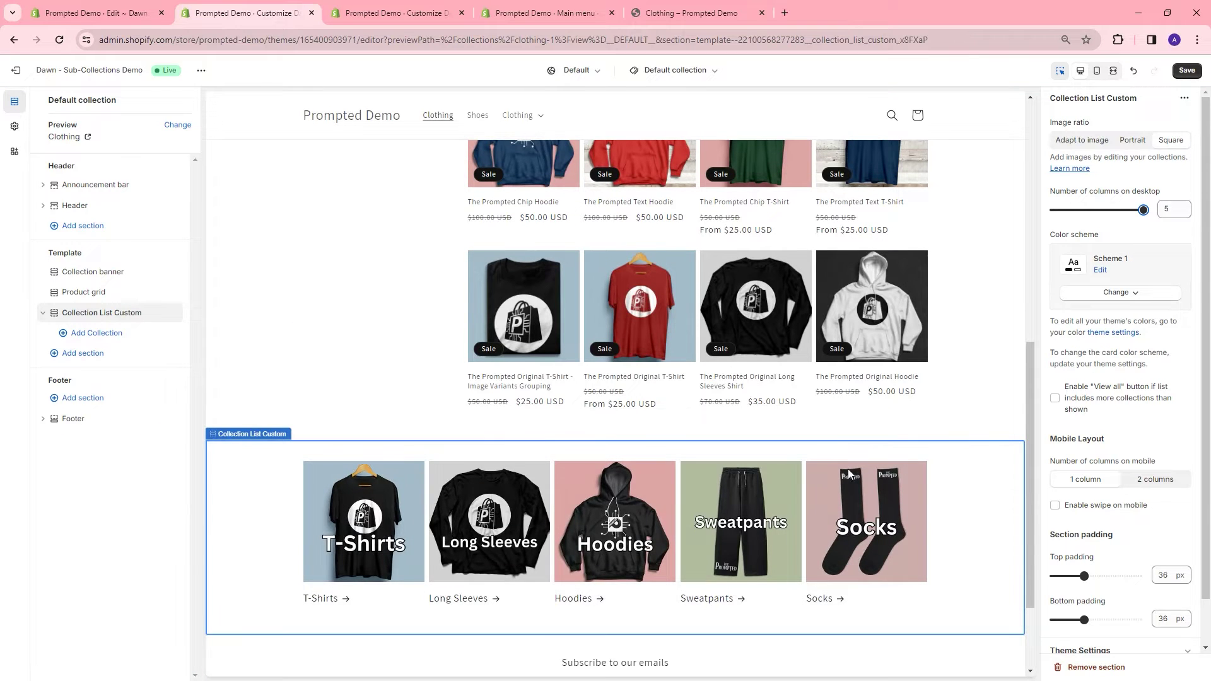
{"action": "scroll", "coordinate": [1027, 444], "scroll_direction": "down", "scroll_amount": 2}
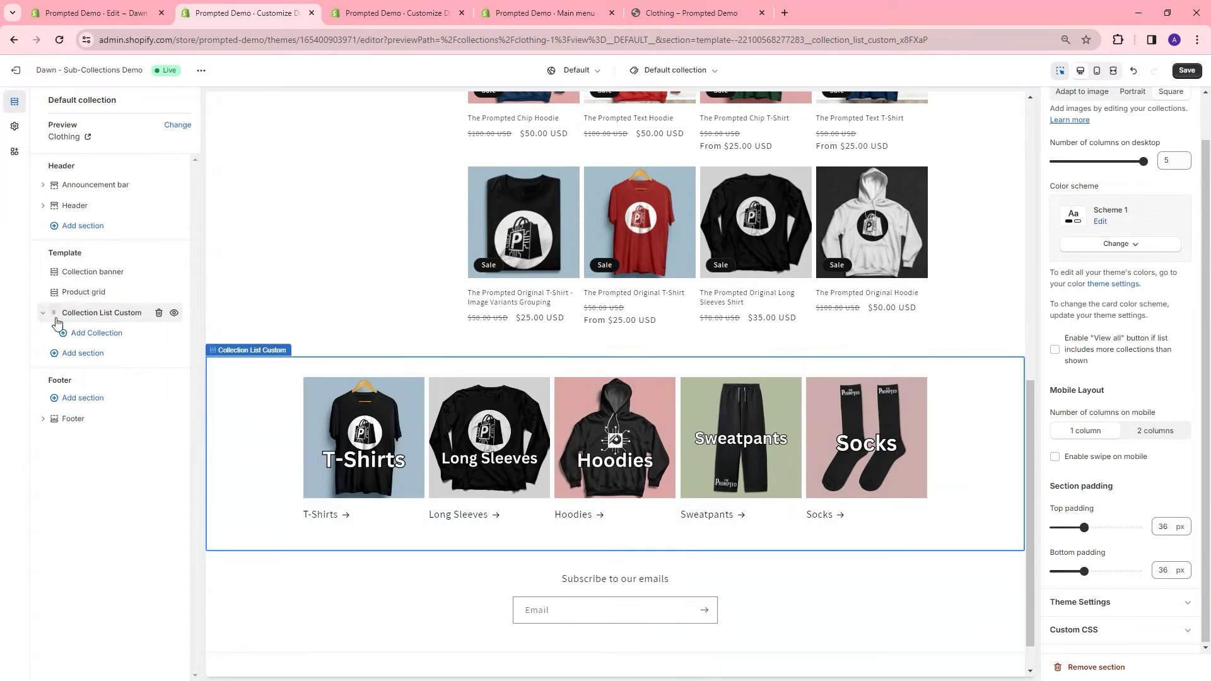
{"action": "left_click_drag", "start_coordinate": [54, 313], "coordinate": [228, 293]}
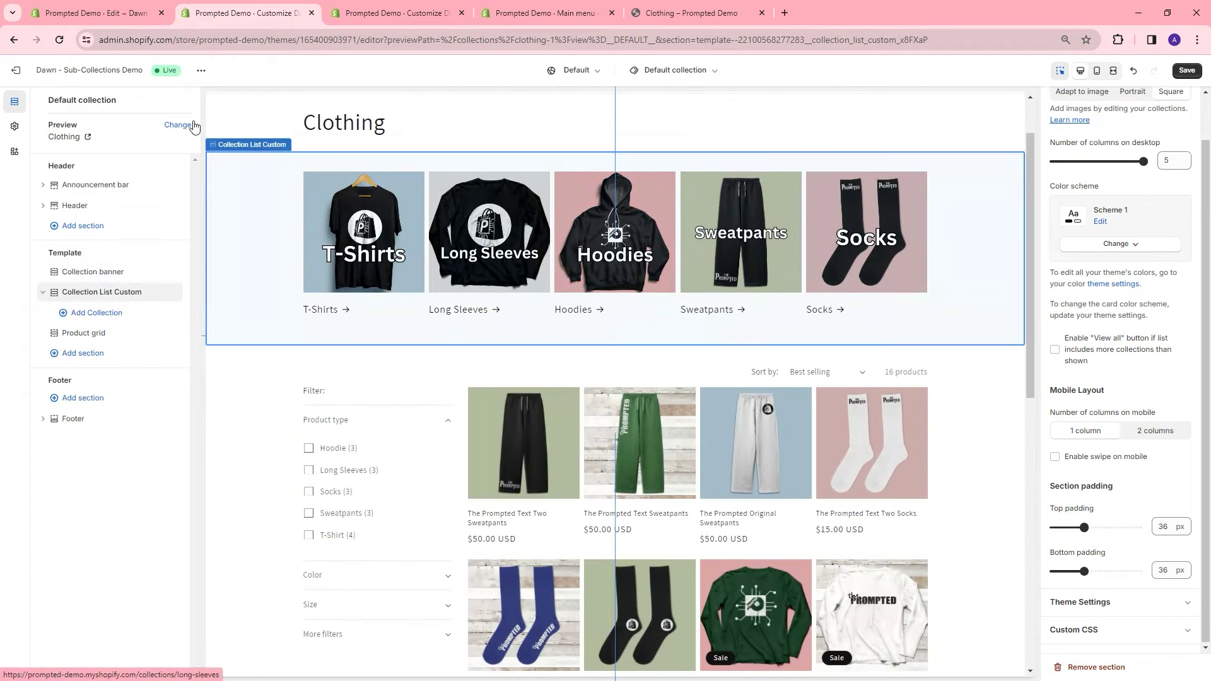
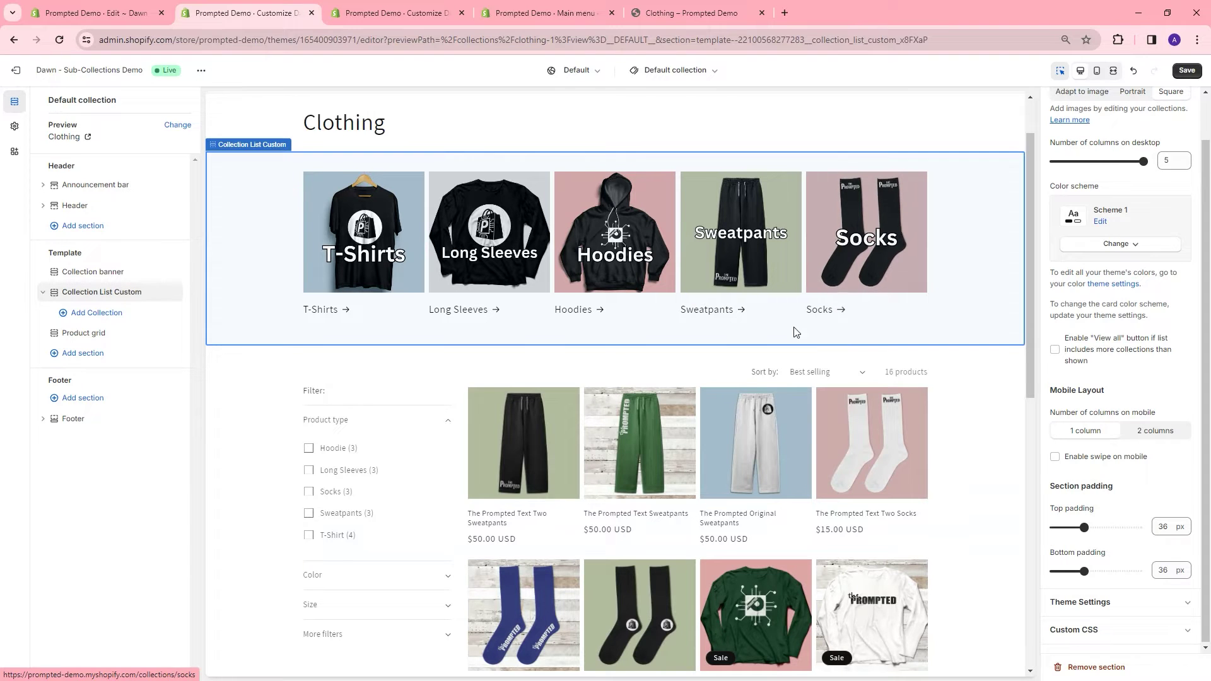
In the mobile preview, set the Collection List Custom section to 2 columns on mobile with swipe enabled, and save the template.
{"action": "scroll", "coordinate": [1144, 221], "scroll_direction": "up", "scroll_amount": 1}
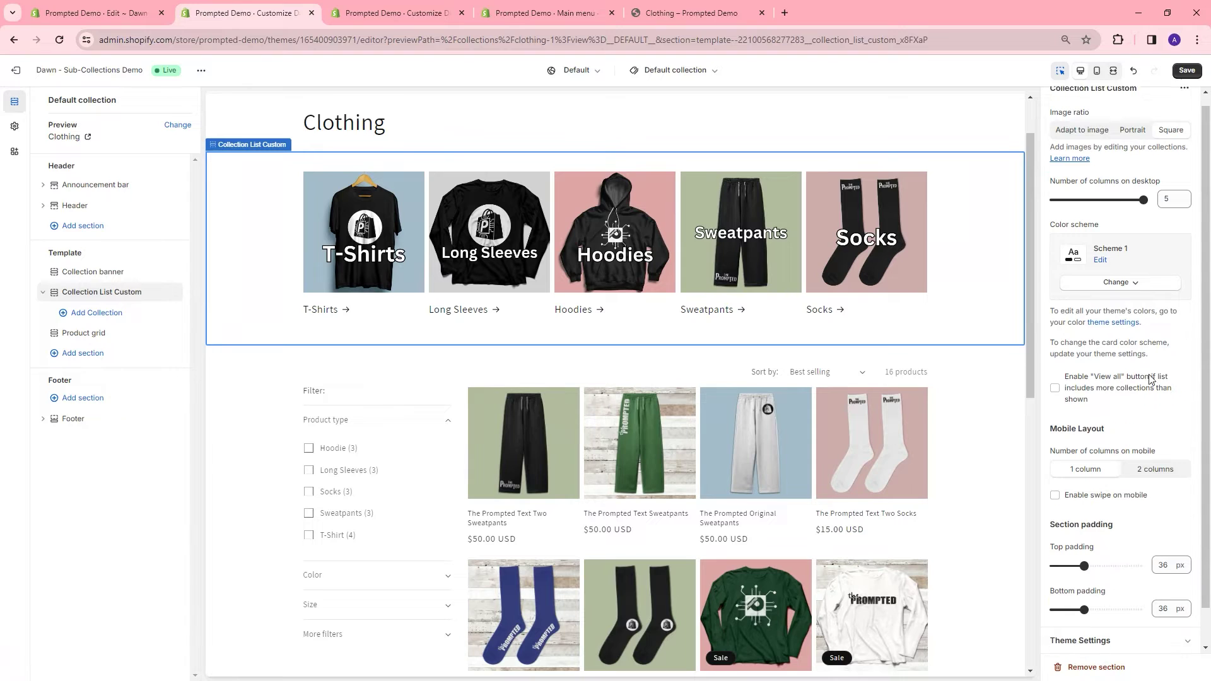
{"action": "scroll", "coordinate": [1152, 379], "scroll_direction": "down", "scroll_amount": 1}
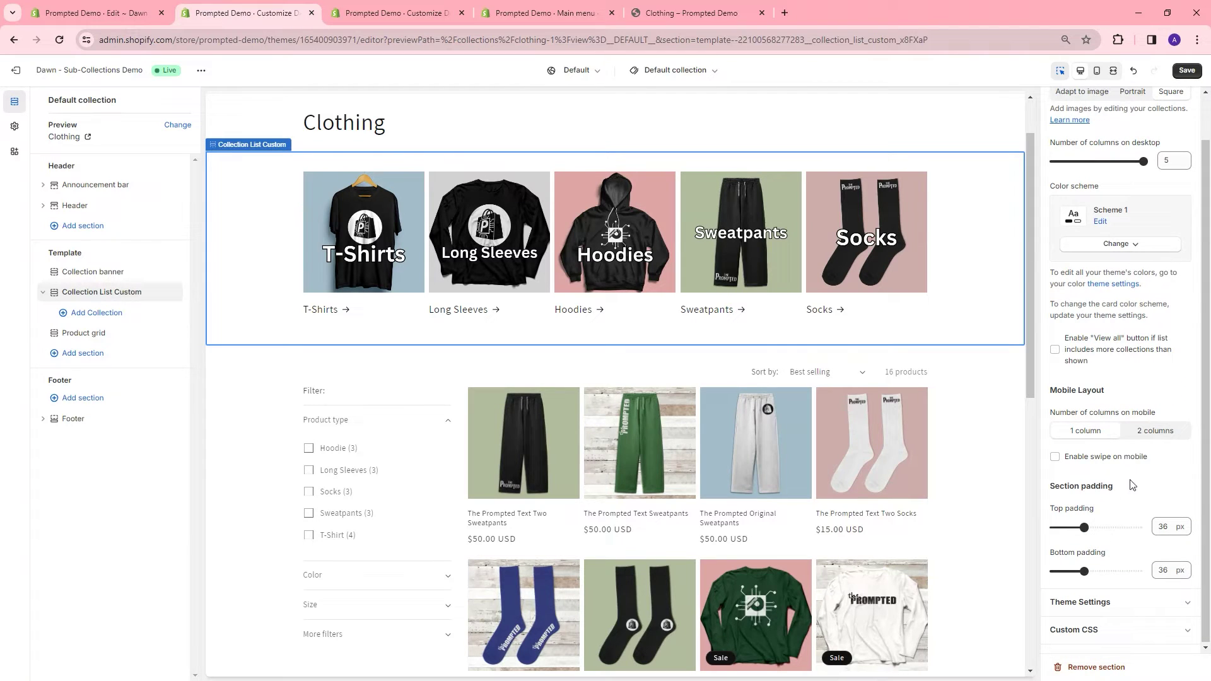
{"action": "left_click", "coordinate": [1099, 74]}
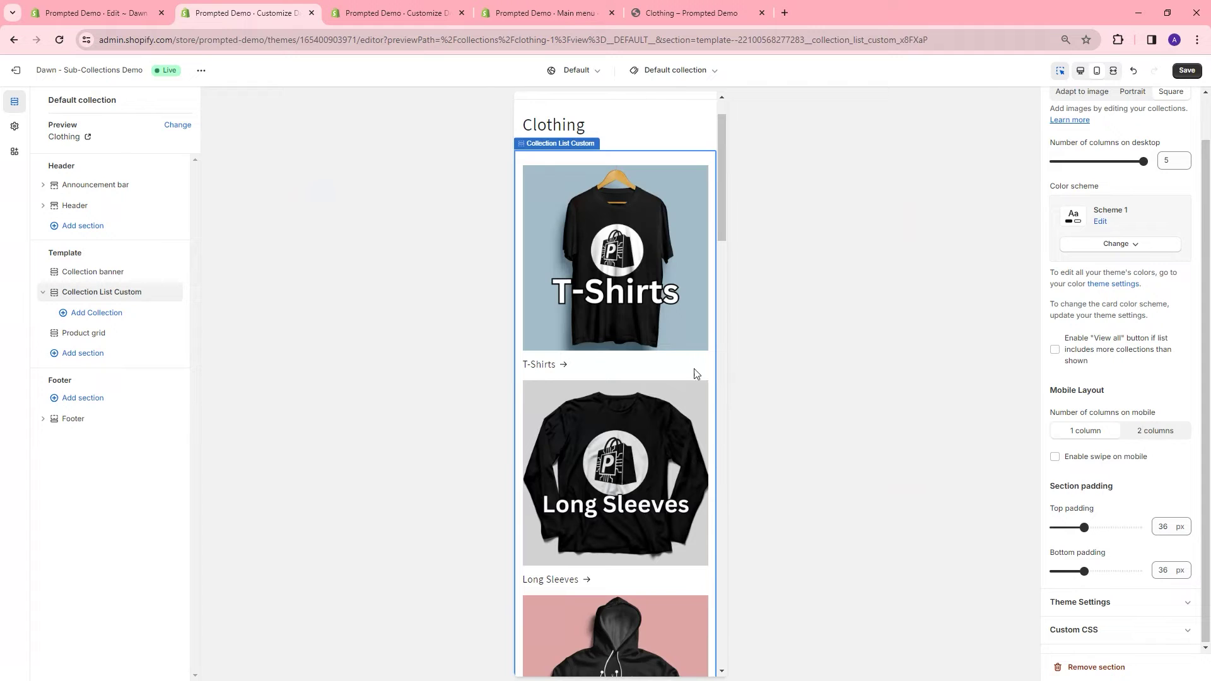
{"action": "scroll", "coordinate": [641, 357], "scroll_direction": "down", "scroll_amount": 1}
{"action": "scroll", "coordinate": [641, 357], "scroll_direction": "up", "scroll_amount": 3}
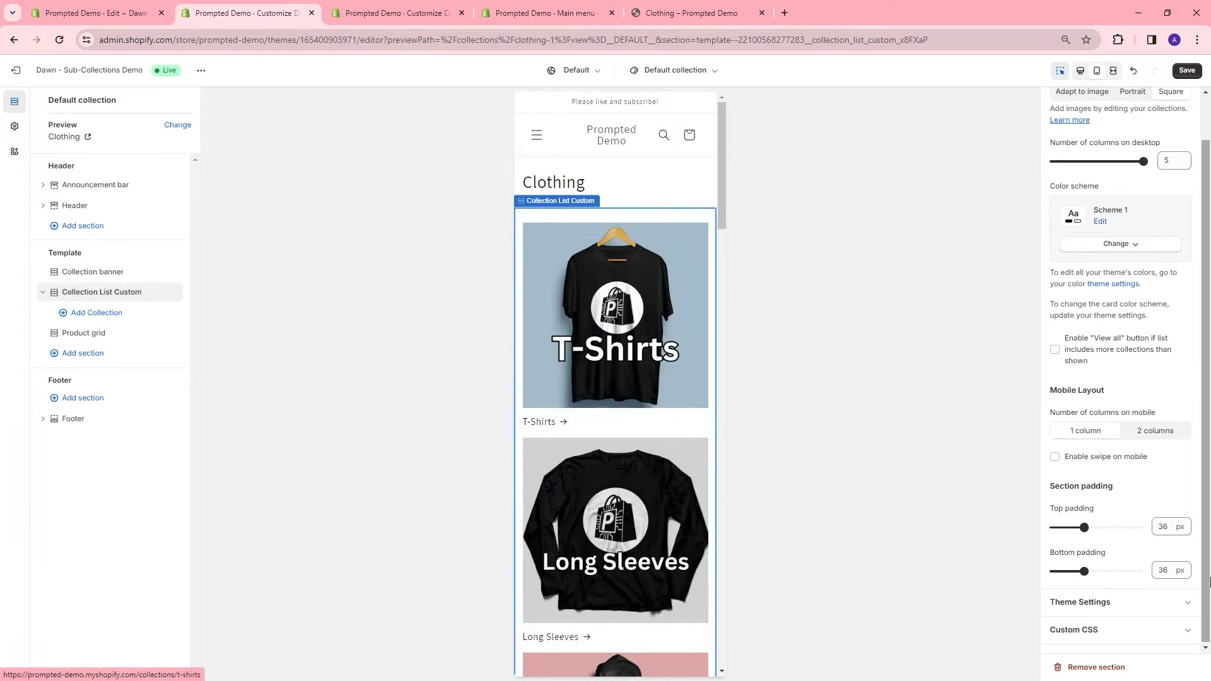
{"action": "left_click", "coordinate": [1158, 434]}
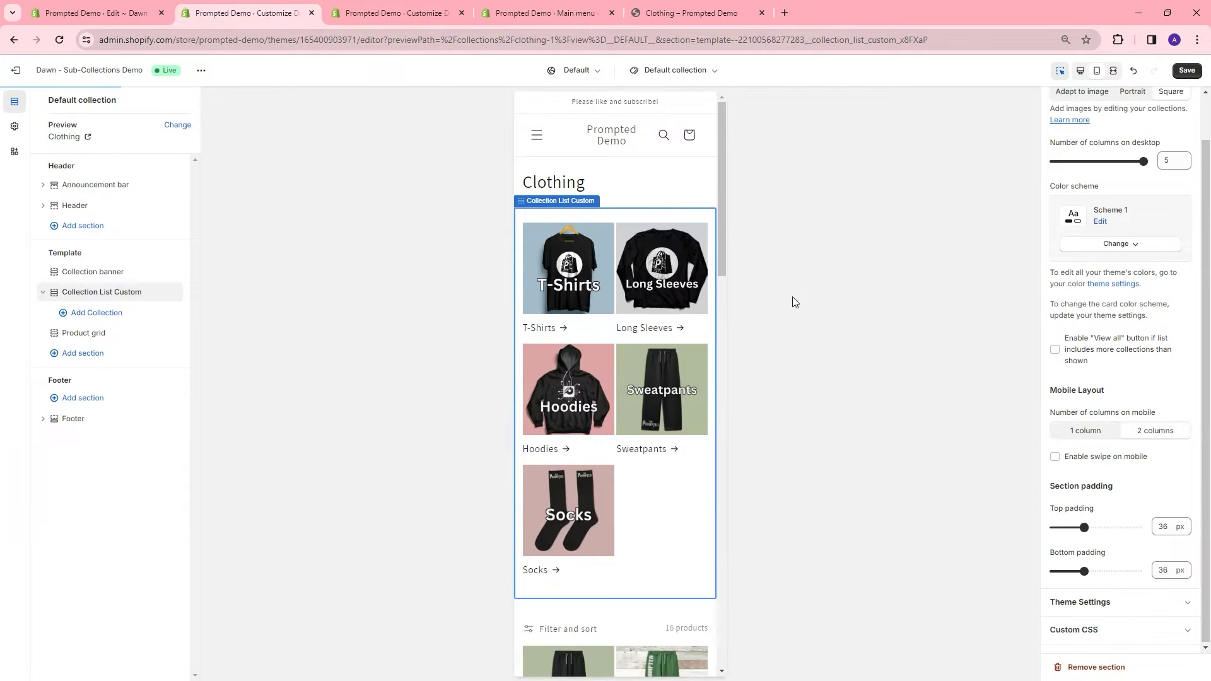
{"action": "left_click", "coordinate": [1084, 459]}
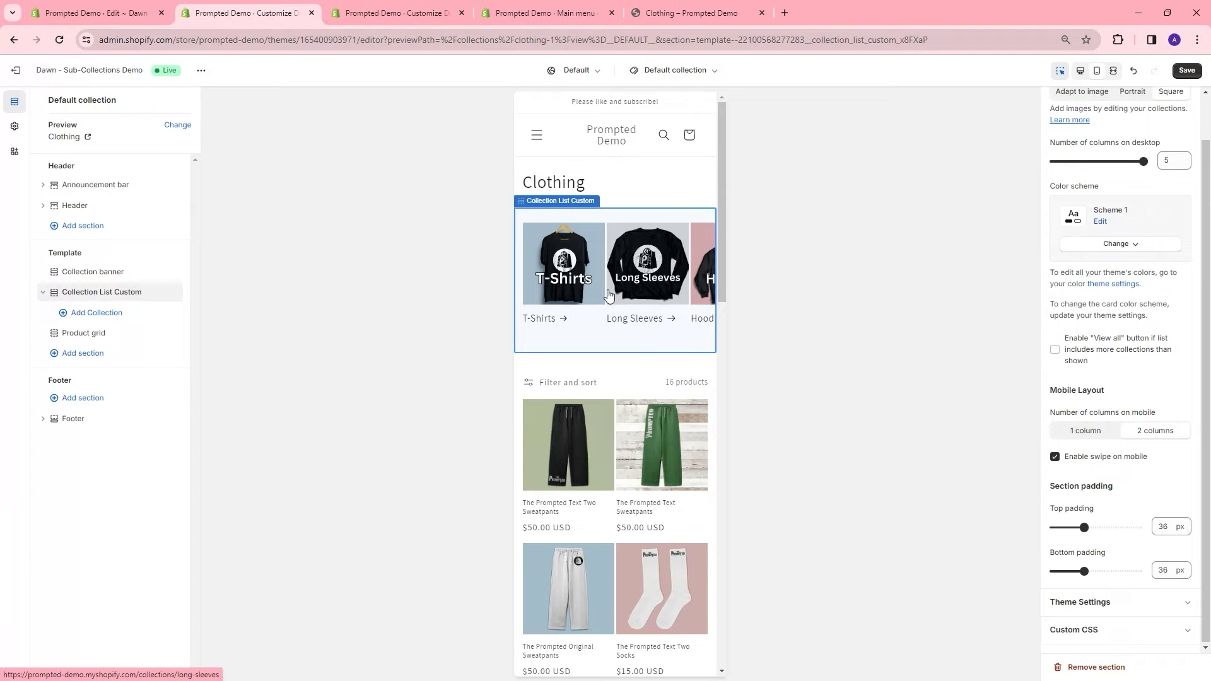
{"action": "key", "text": "ctrl+s"}
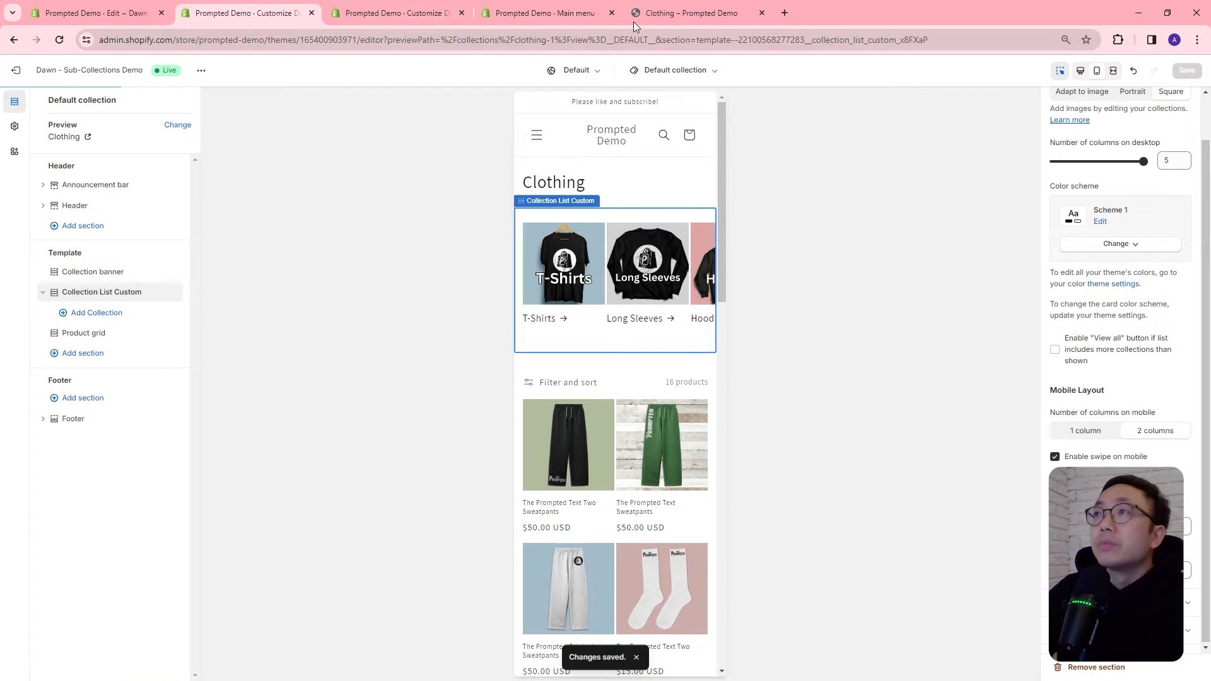
Reload the live Clothing collection page and test swiping through its subcollections in the browser's mobile device emulation.
{"action": "left_click", "coordinate": [690, 13]}
{"action": "left_click", "coordinate": [59, 41]}
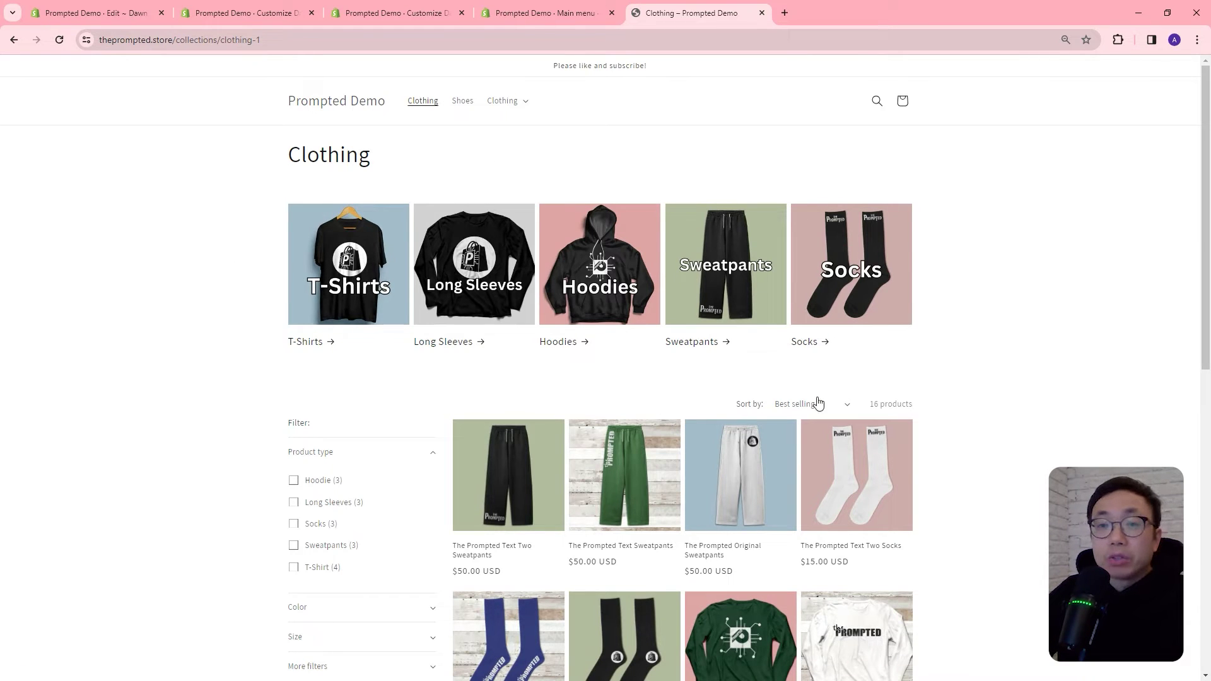
{"action": "right_click", "coordinate": [1062, 186]}
{"action": "left_click", "coordinate": [935, 451]}
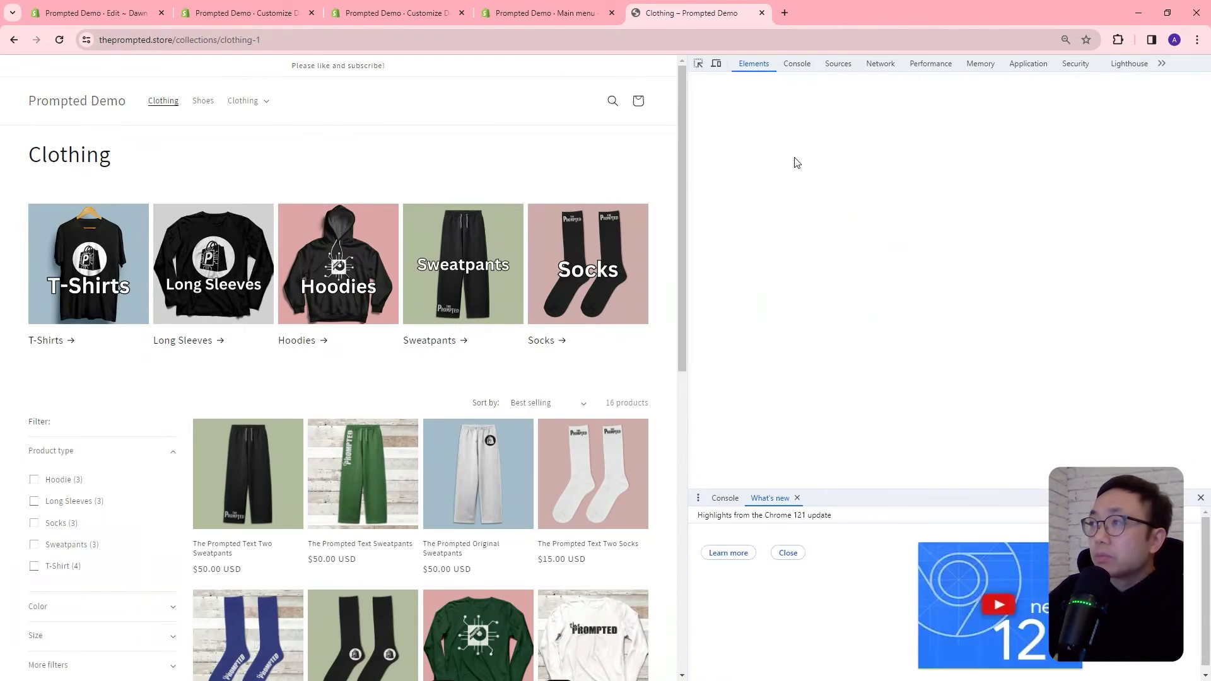
{"action": "left_click", "coordinate": [716, 64]}
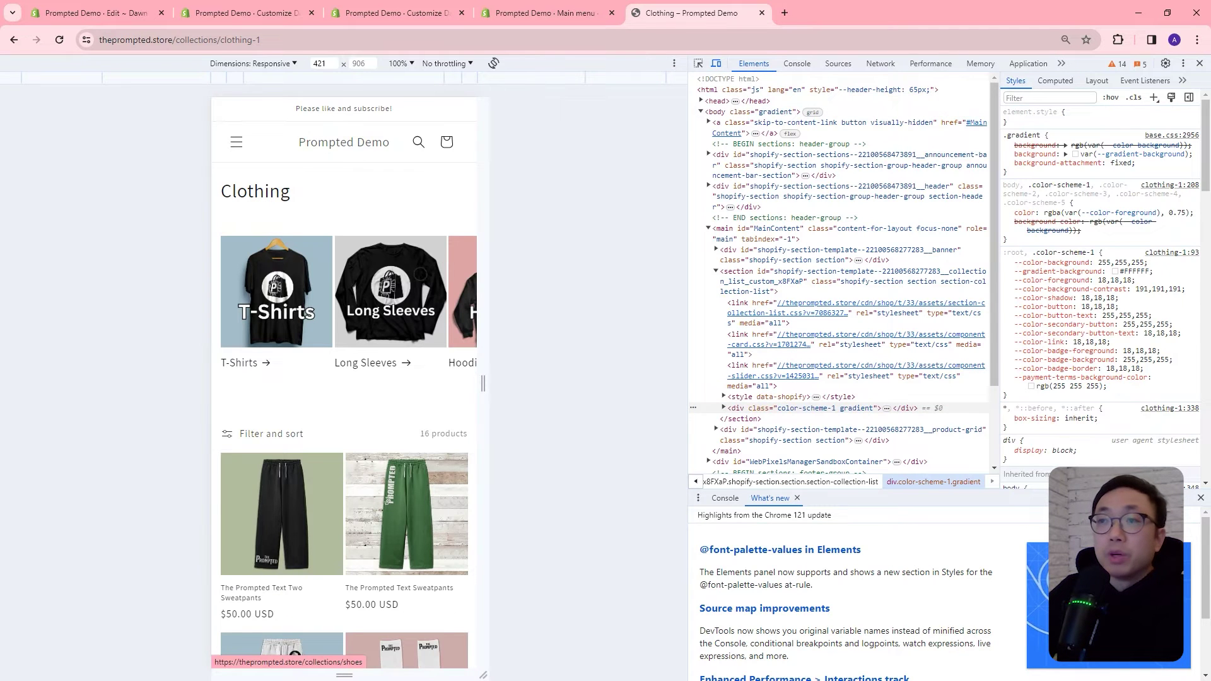
{"action": "left_click_drag", "start_coordinate": [440, 286], "coordinate": [315, 284]}
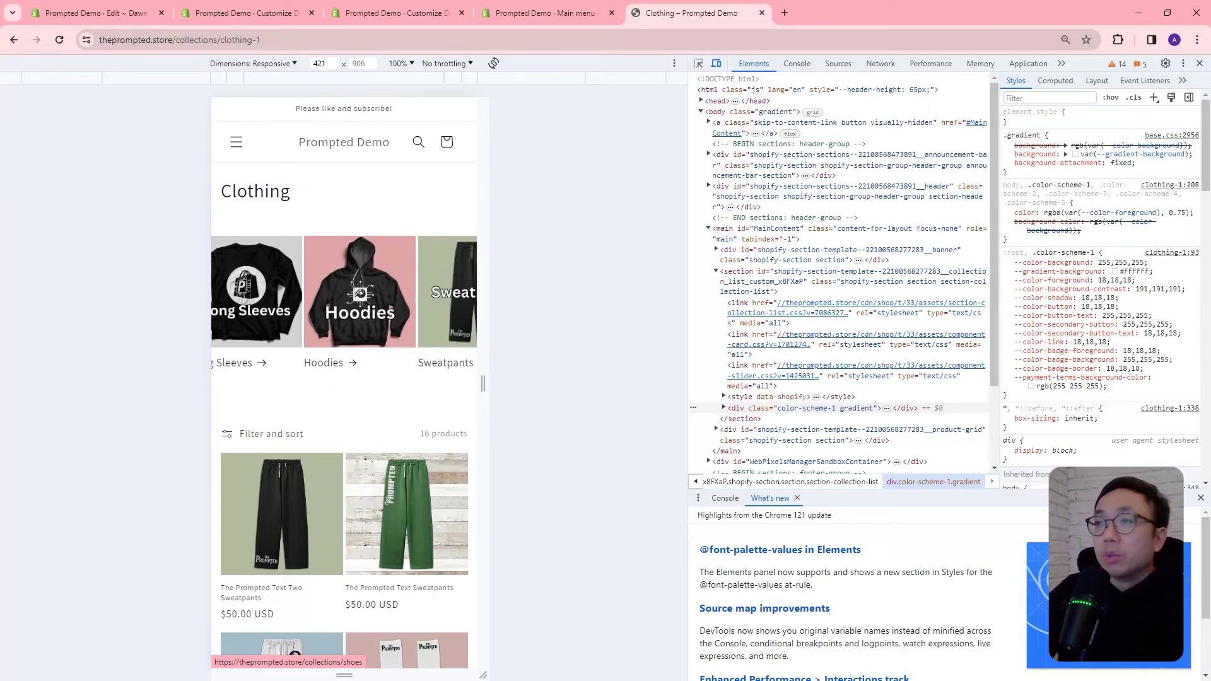
{"action": "mouse_move", "coordinate": [405, 278]}
{"action": "left_mouse_down"}
{"action": "mouse_move", "coordinate": [256, 281]}
{"action": "mouse_move", "coordinate": [391, 283]}
{"action": "left_mouse_up"}
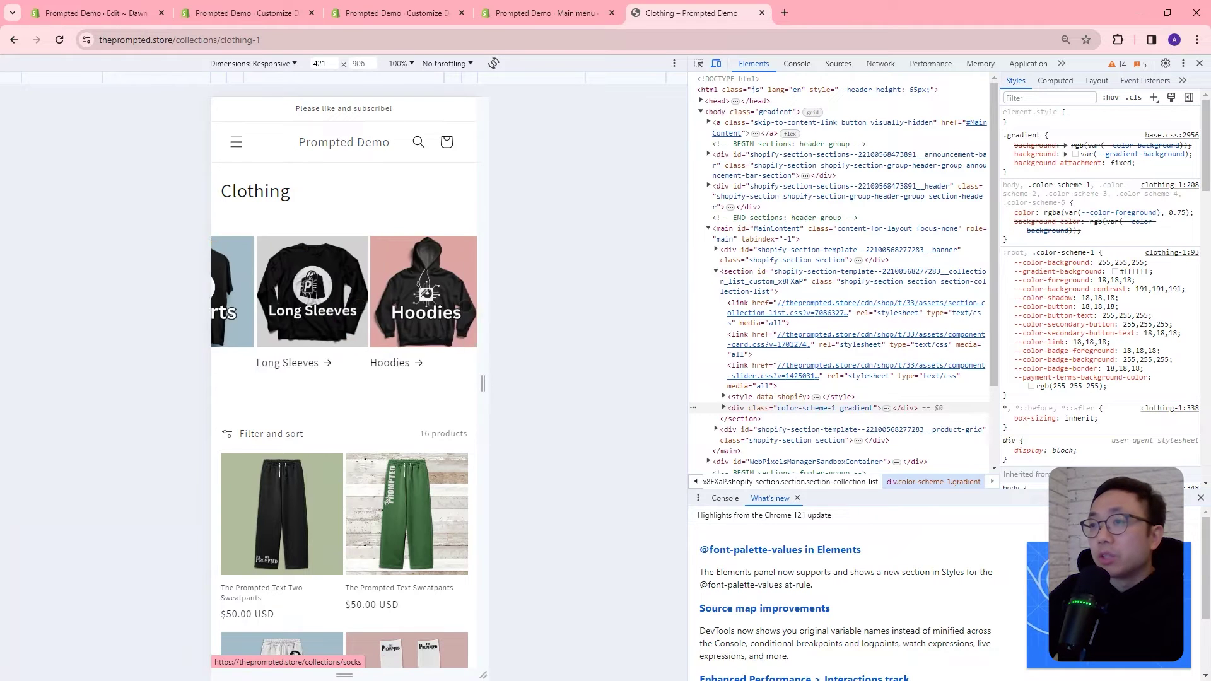
{"action": "left_click_drag", "start_coordinate": [252, 283], "coordinate": [391, 280]}
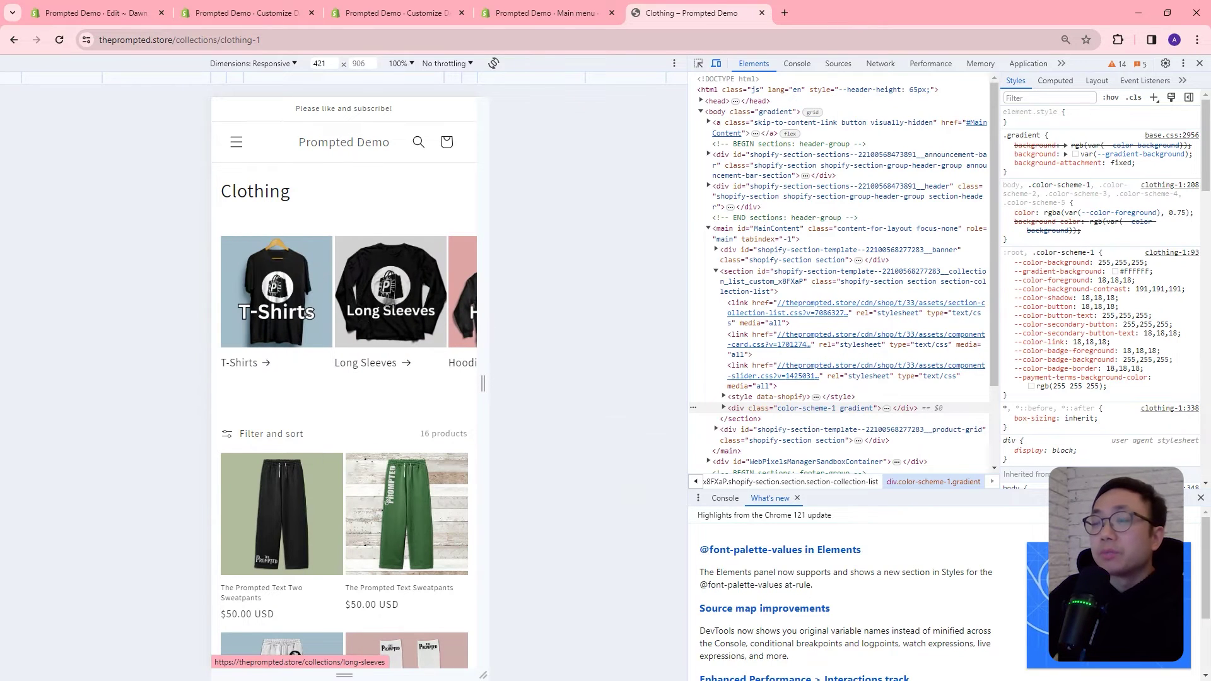
{"action": "key", "text": "F12"}
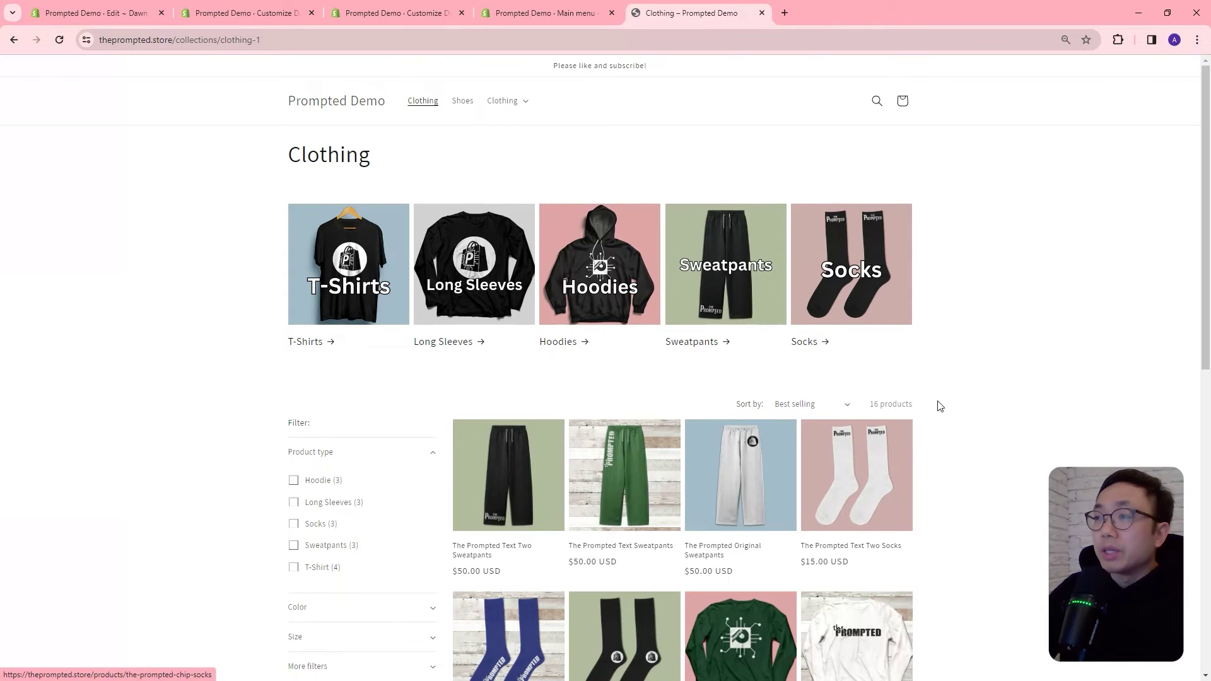
Review the Clothing collection page's subcollections and products, and open the T-Shirts subcollection.
{"action": "scroll", "coordinate": [826, 356], "scroll_direction": "down", "scroll_amount": 1}
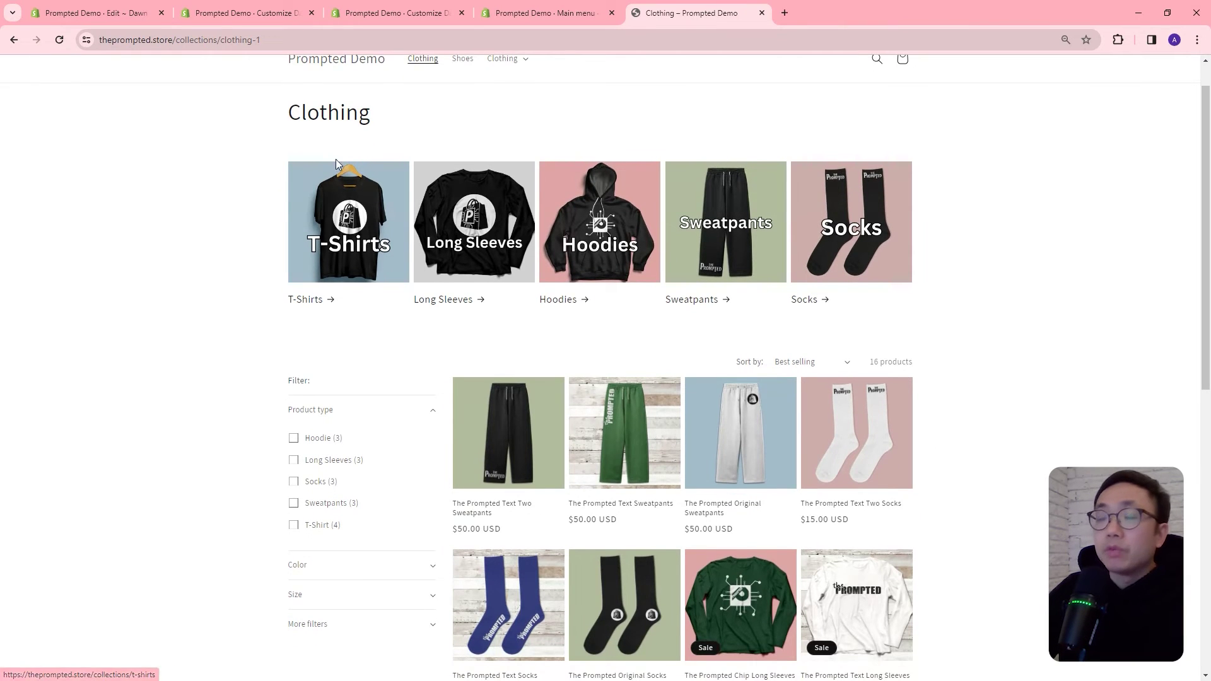
{"action": "scroll", "coordinate": [471, 166], "scroll_direction": "down", "scroll_amount": 3}
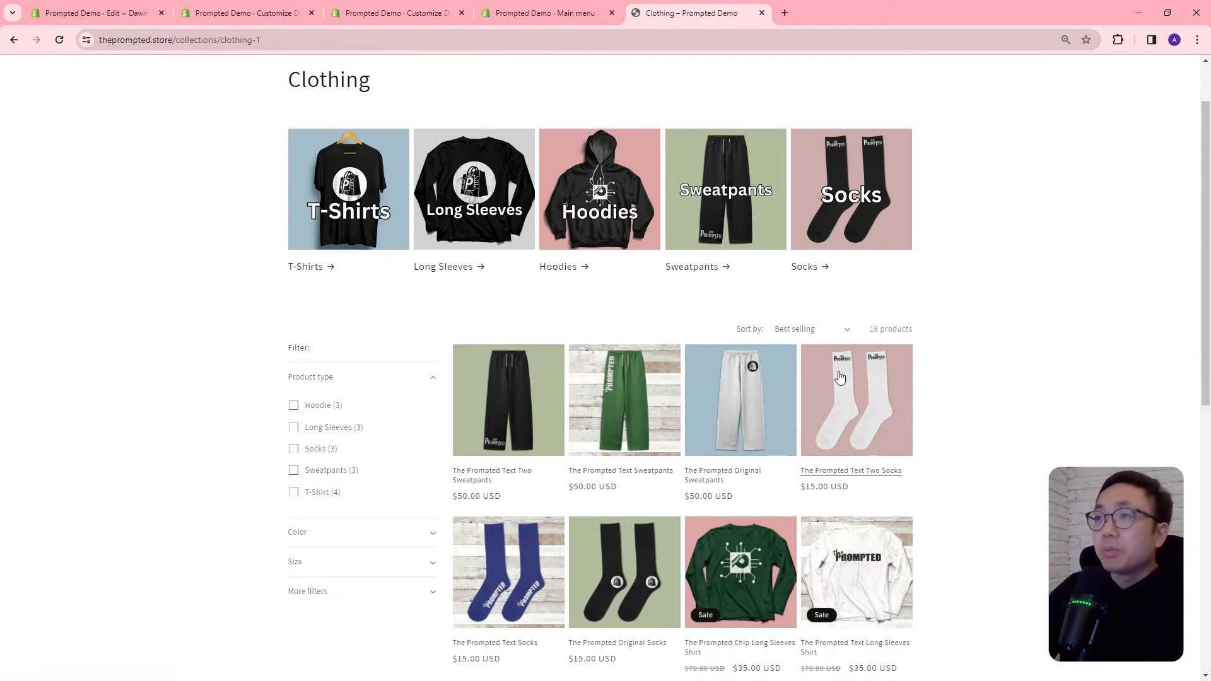
{"action": "scroll", "coordinate": [573, 621], "scroll_direction": "up", "scroll_amount": 4}
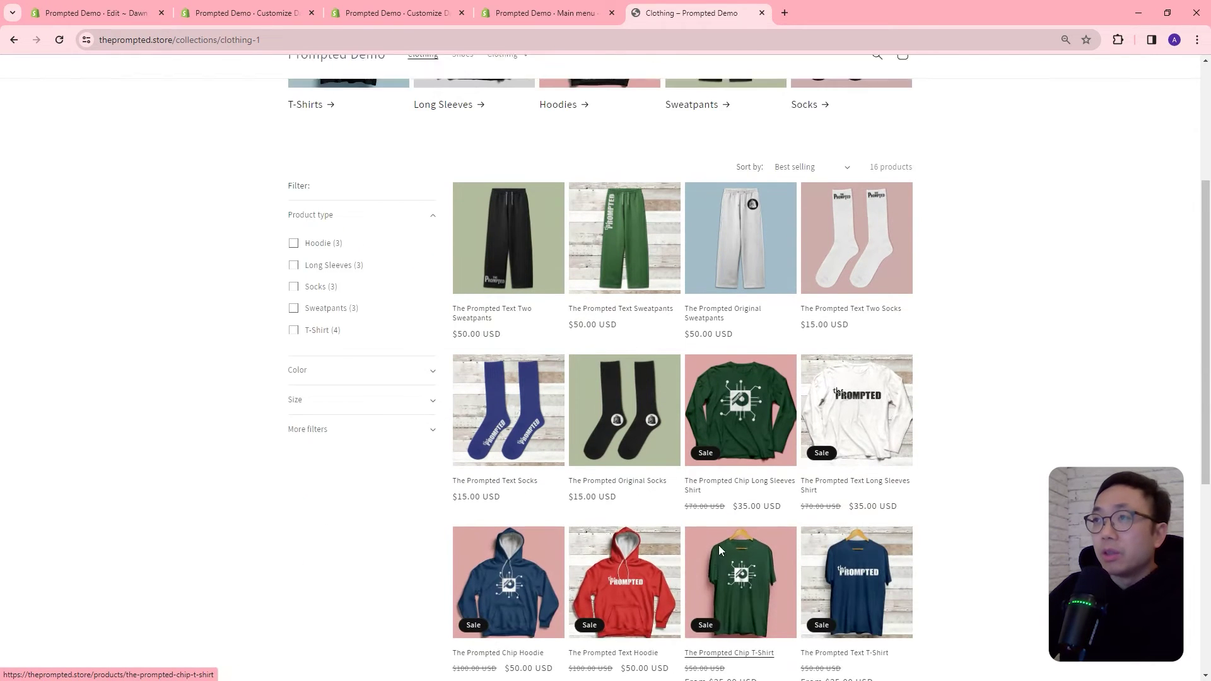
{"action": "left_click", "coordinate": [324, 271]}
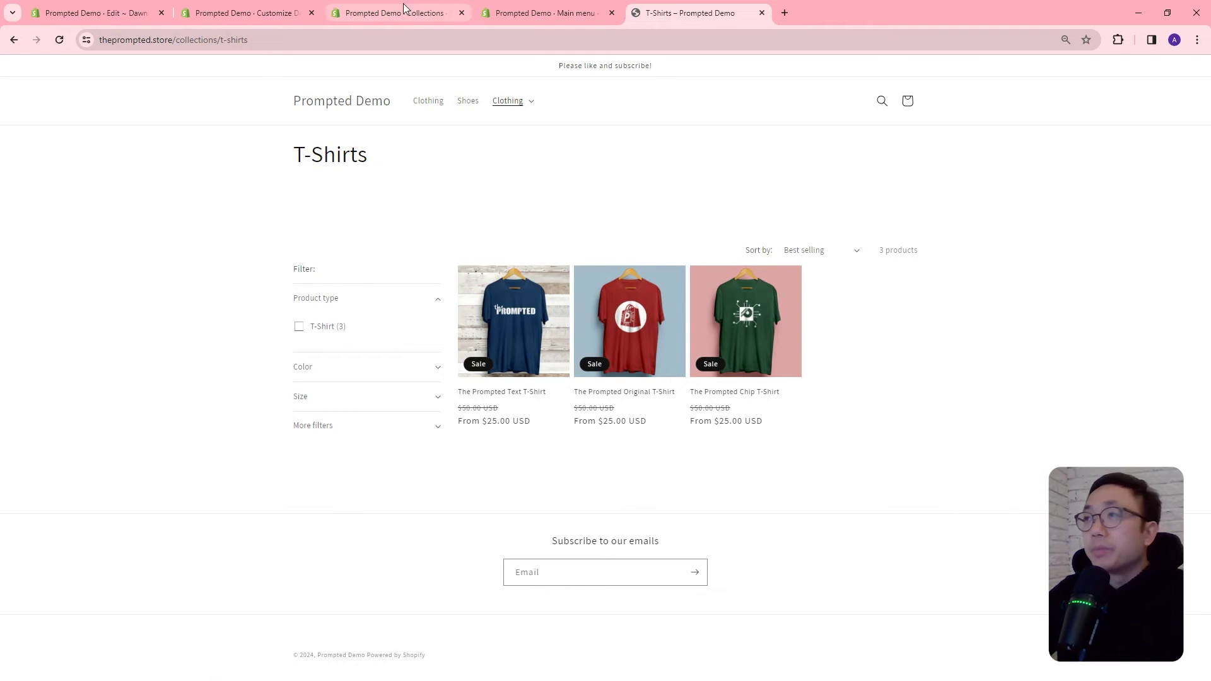
Set the Blank Test collection's Subcollection List metafield to Shoes and Socks in the Shopify admin, and save the collection.
{"action": "left_click", "coordinate": [385, 13]}
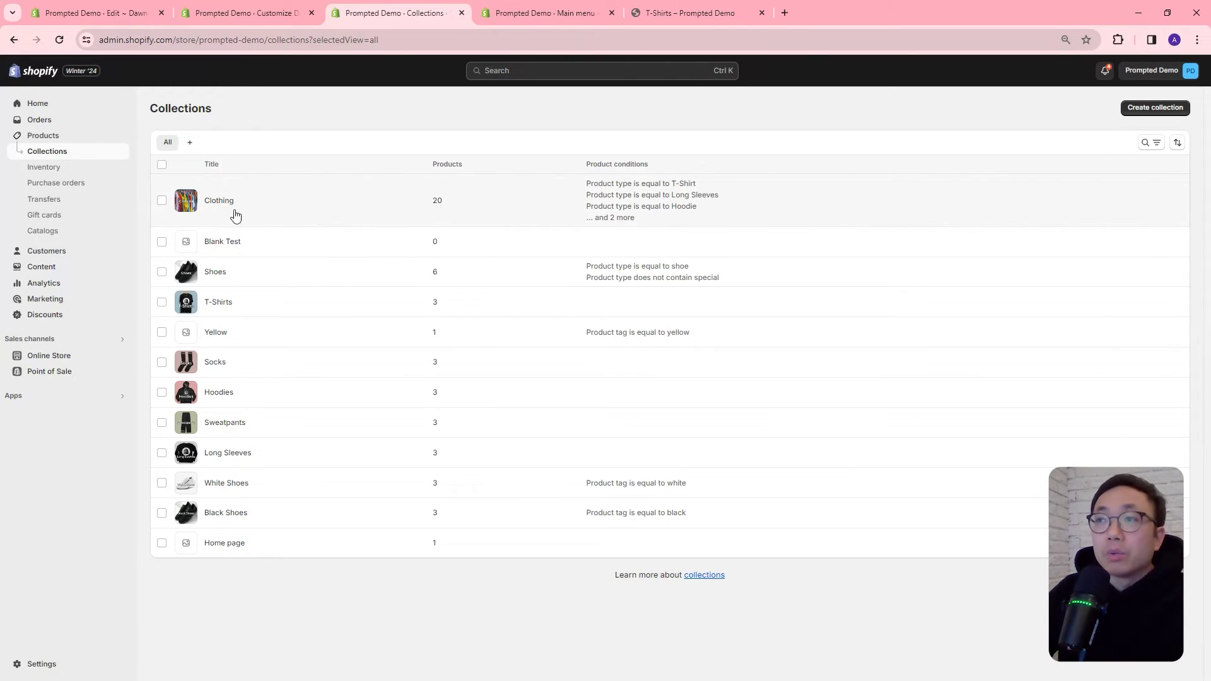
{"action": "left_click", "coordinate": [227, 245]}
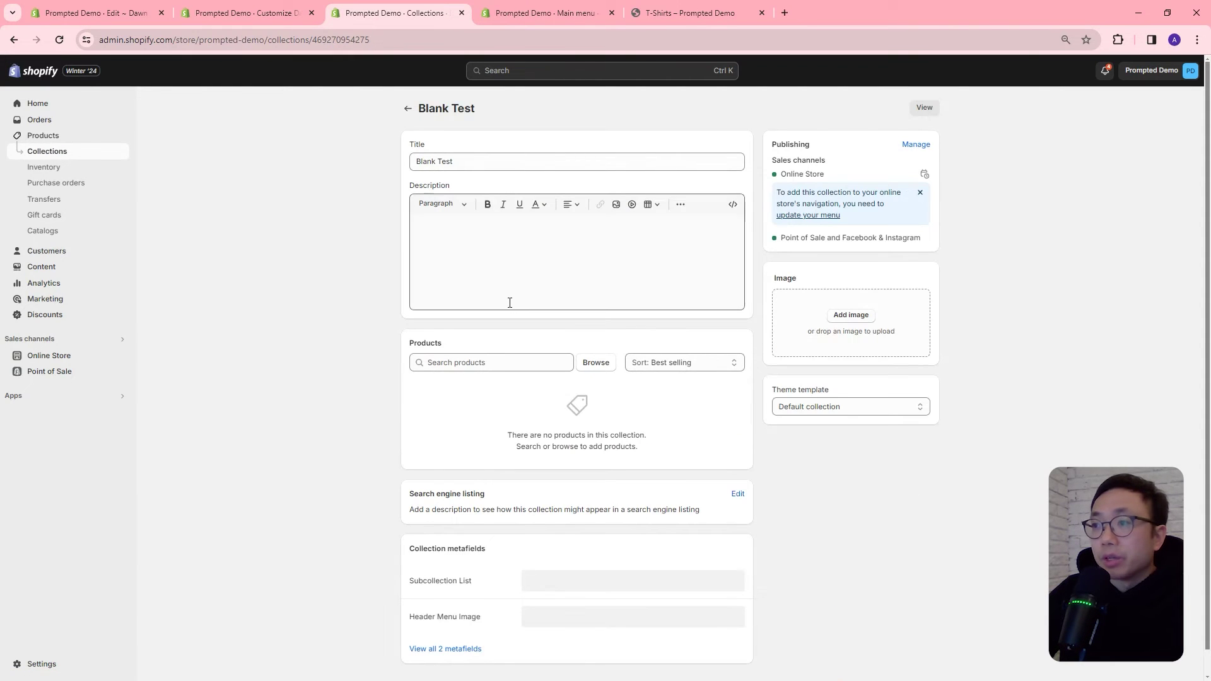
{"action": "scroll", "coordinate": [519, 338], "scroll_direction": "down", "scroll_amount": 1}
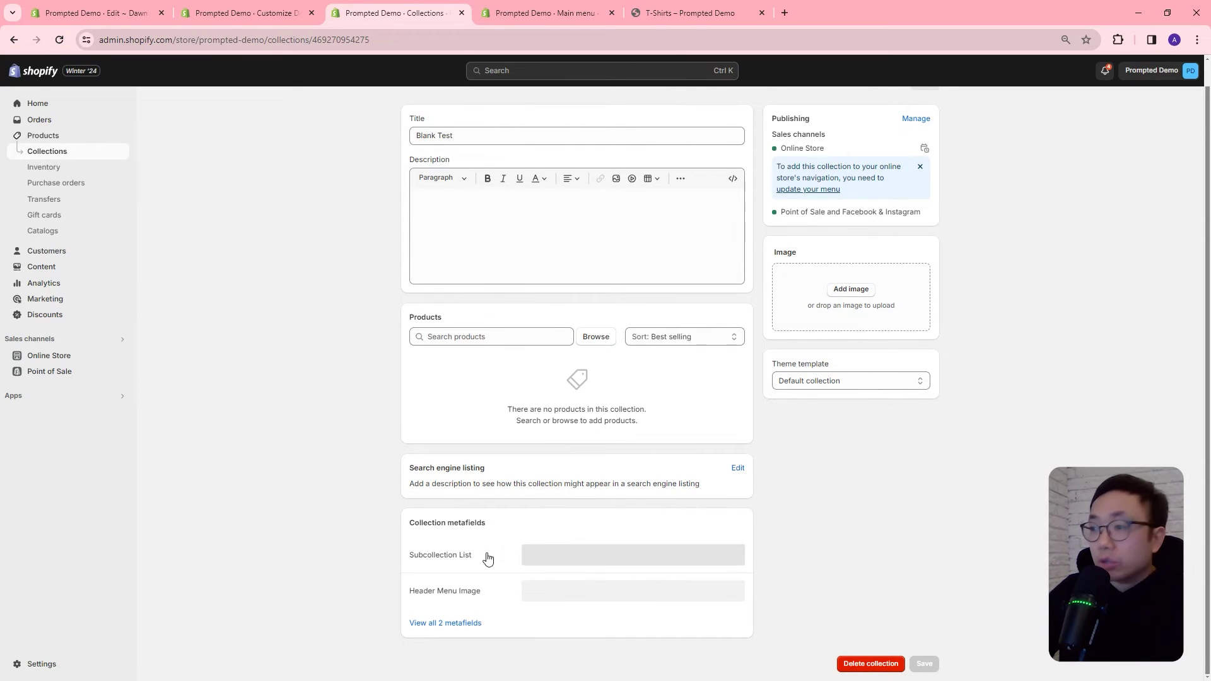
{"action": "left_click", "coordinate": [566, 557]}
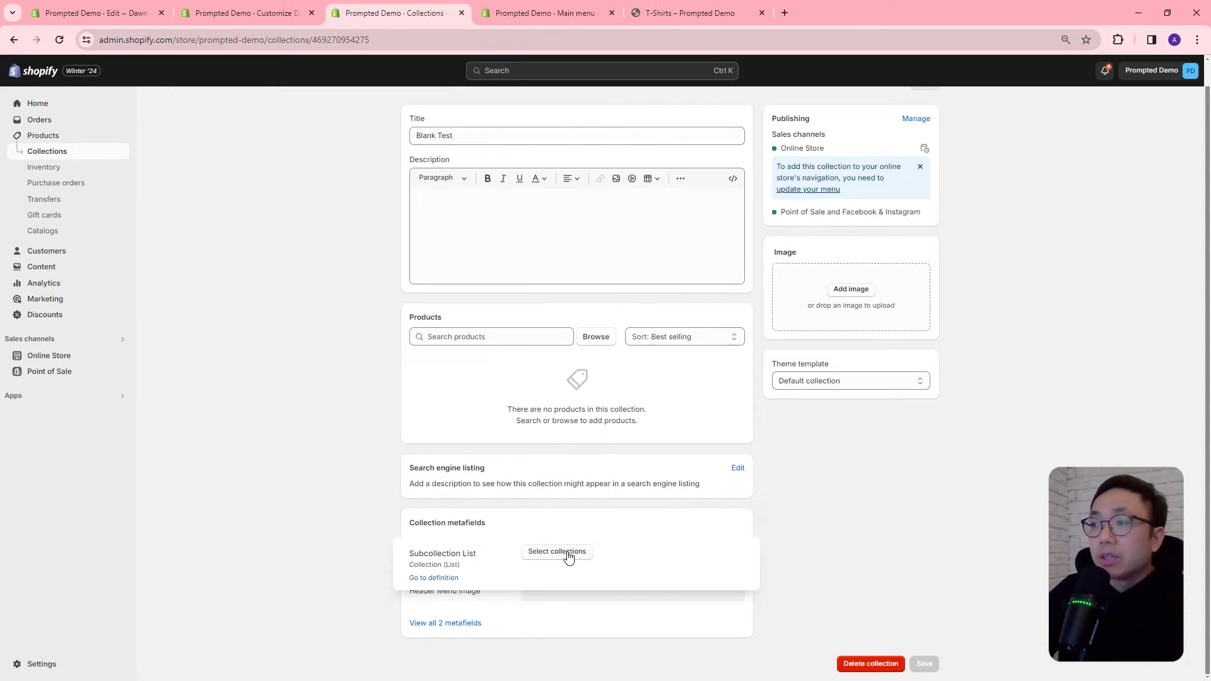
{"action": "left_click", "coordinate": [559, 551]}
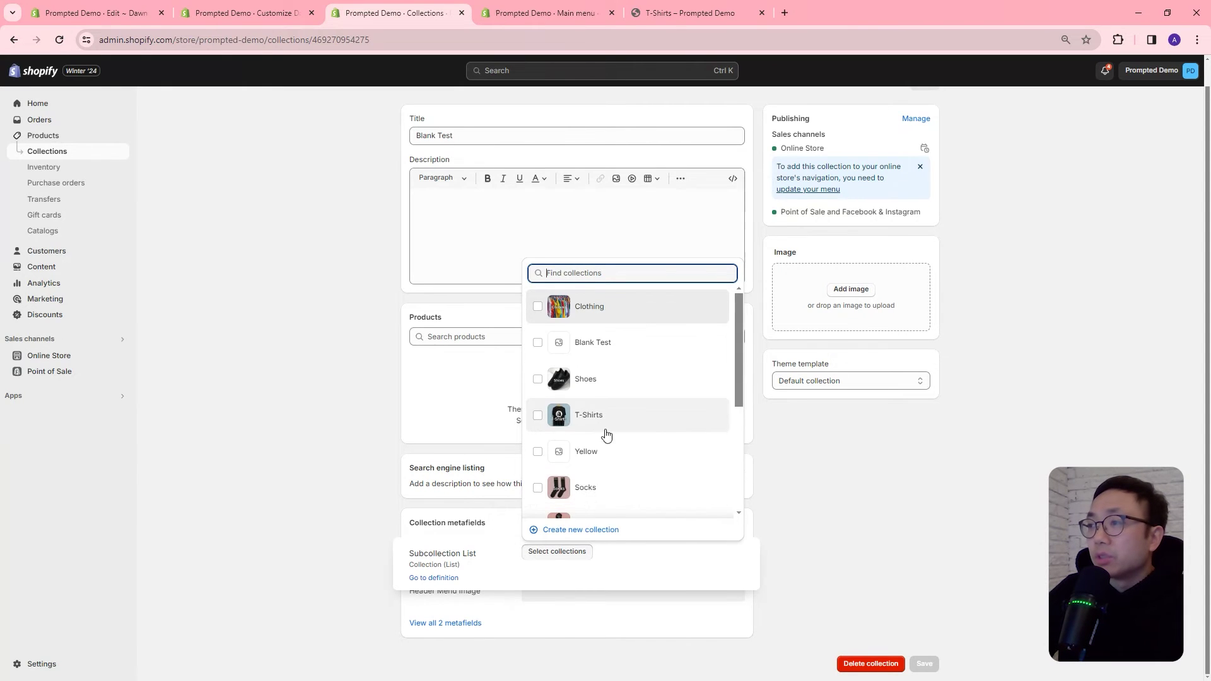
{"action": "left_click", "coordinate": [602, 383]}
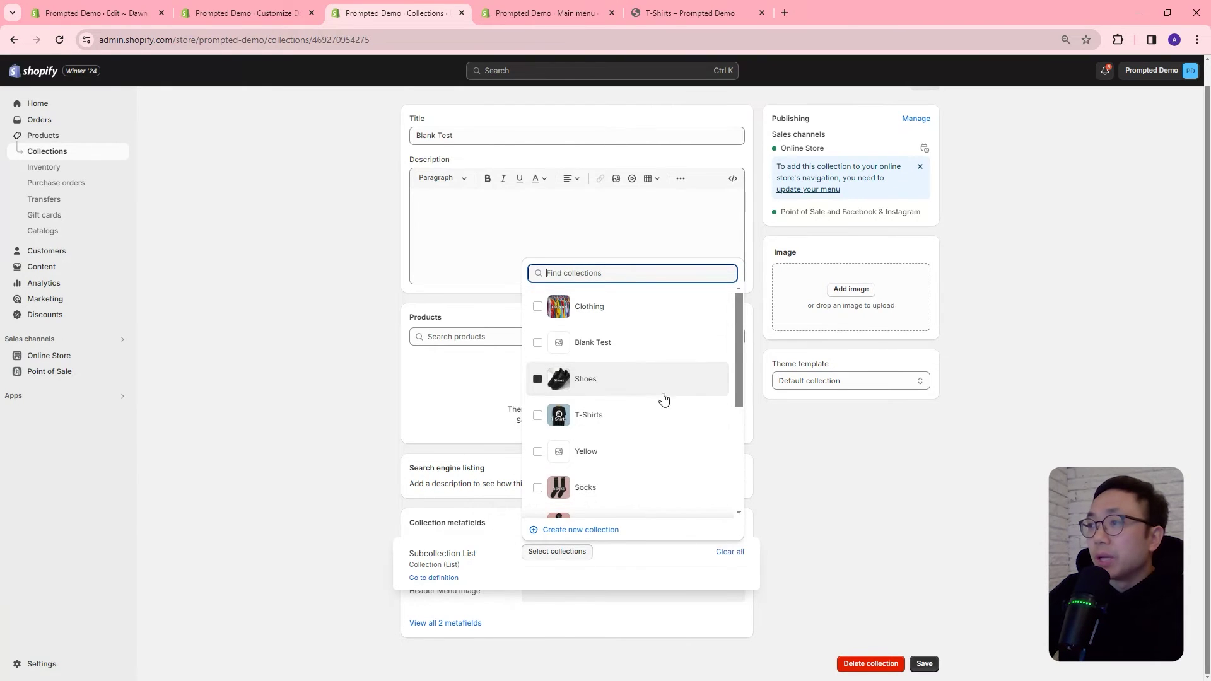
{"action": "left_click", "coordinate": [605, 487]}
{"action": "left_click", "coordinate": [921, 70]}
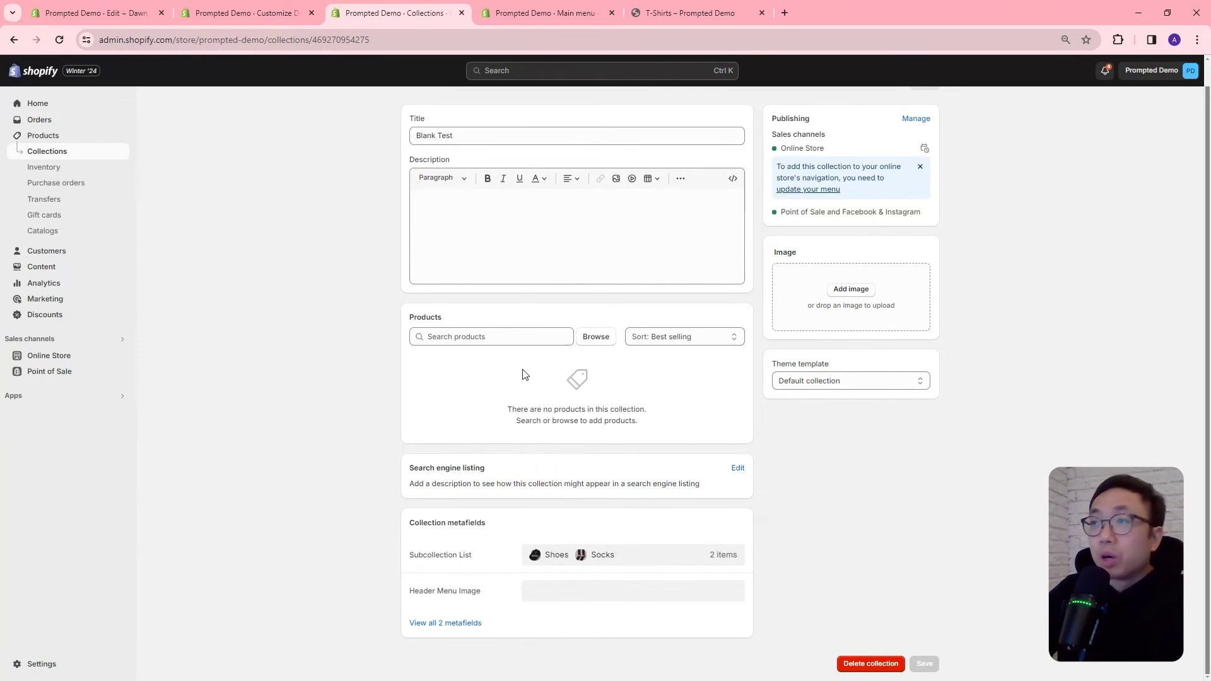
Add a Blank Test menu item linking to the Blank Test collection at the end of the Main menu, and save it.
{"action": "left_click", "coordinate": [571, 14]}
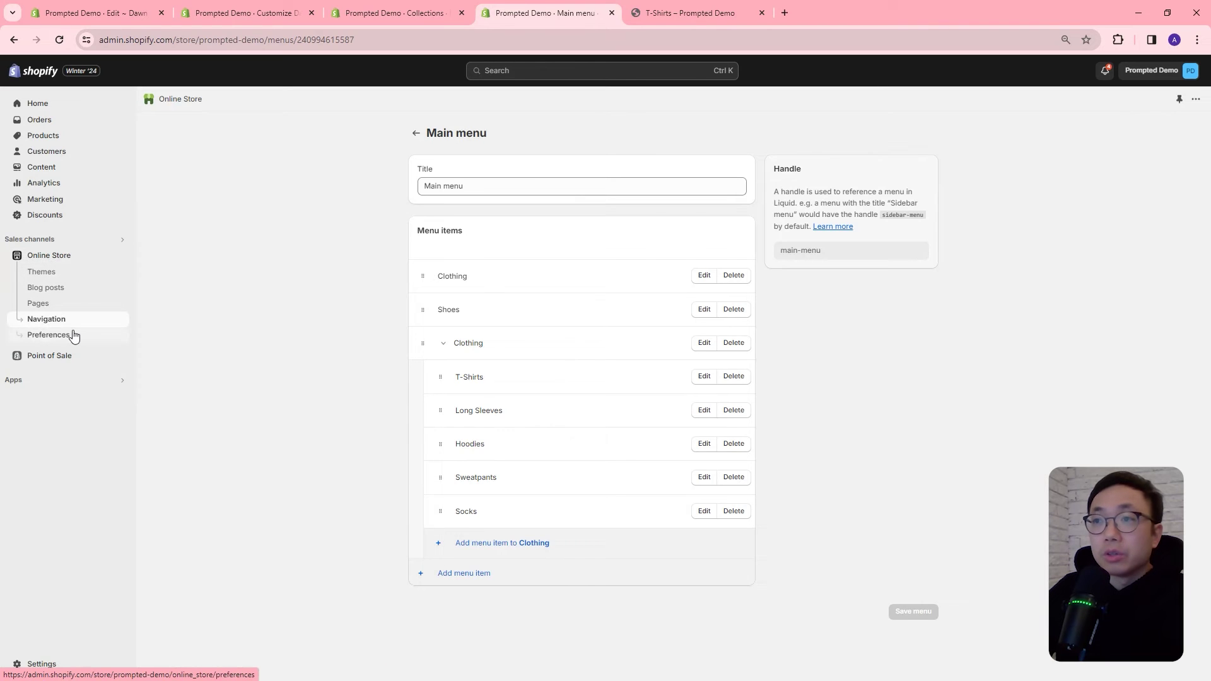
{"action": "left_click", "coordinate": [474, 579]}
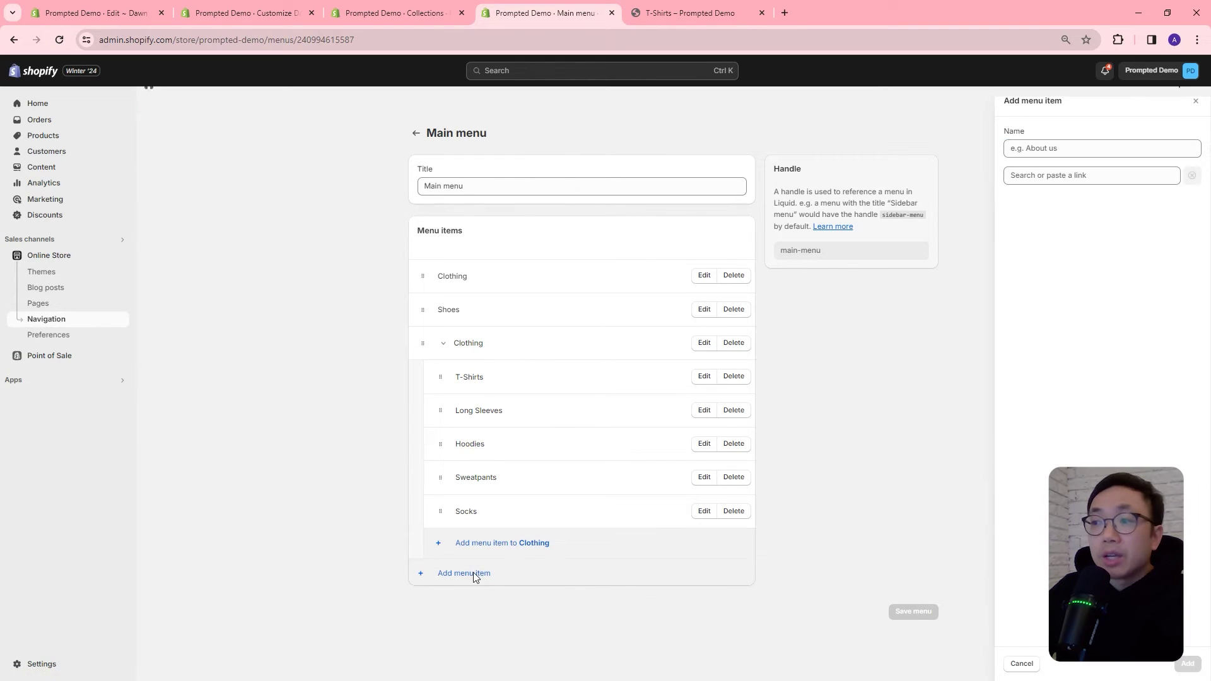
{"action": "left_click", "coordinate": [1082, 177]}
{"action": "left_click", "coordinate": [1059, 240]}
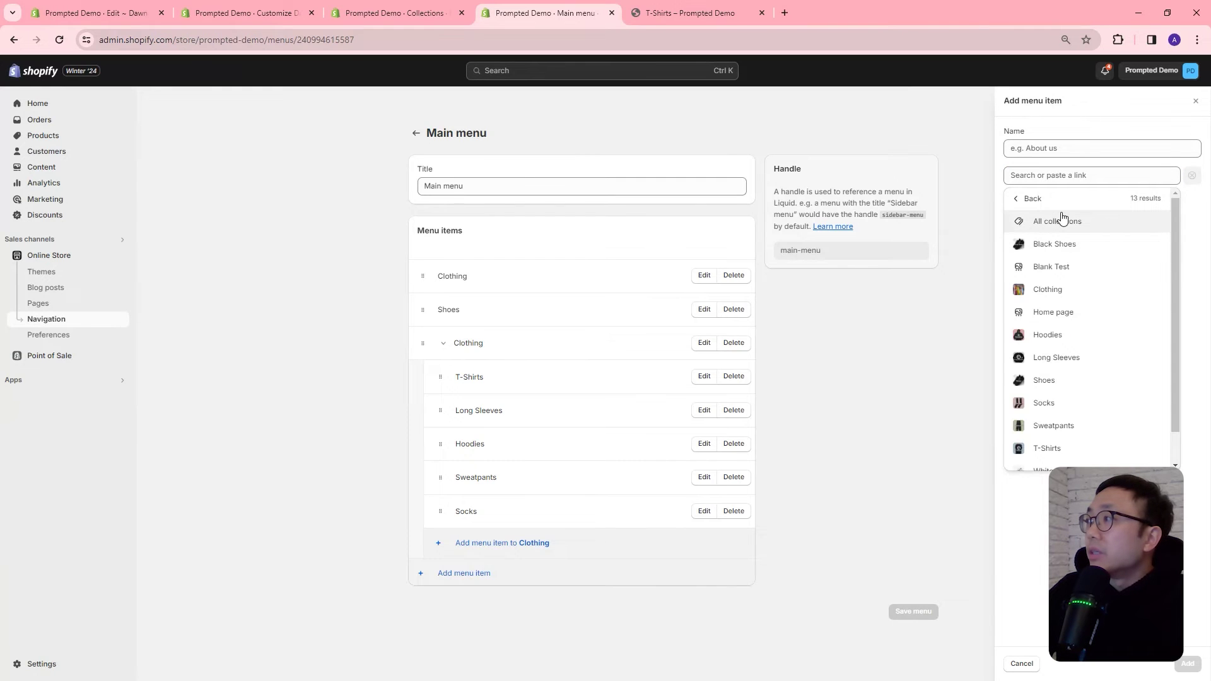
{"action": "left_click", "coordinate": [1059, 267]}
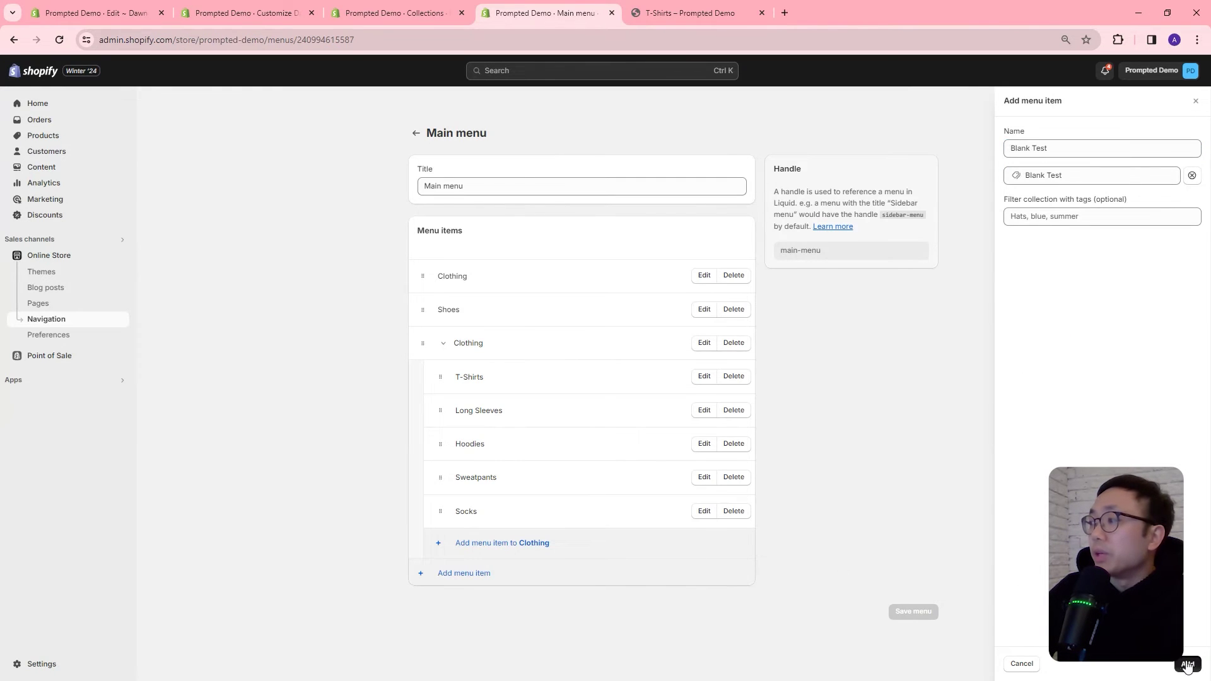
{"action": "left_click", "coordinate": [1188, 663]}
{"action": "left_click", "coordinate": [921, 70]}
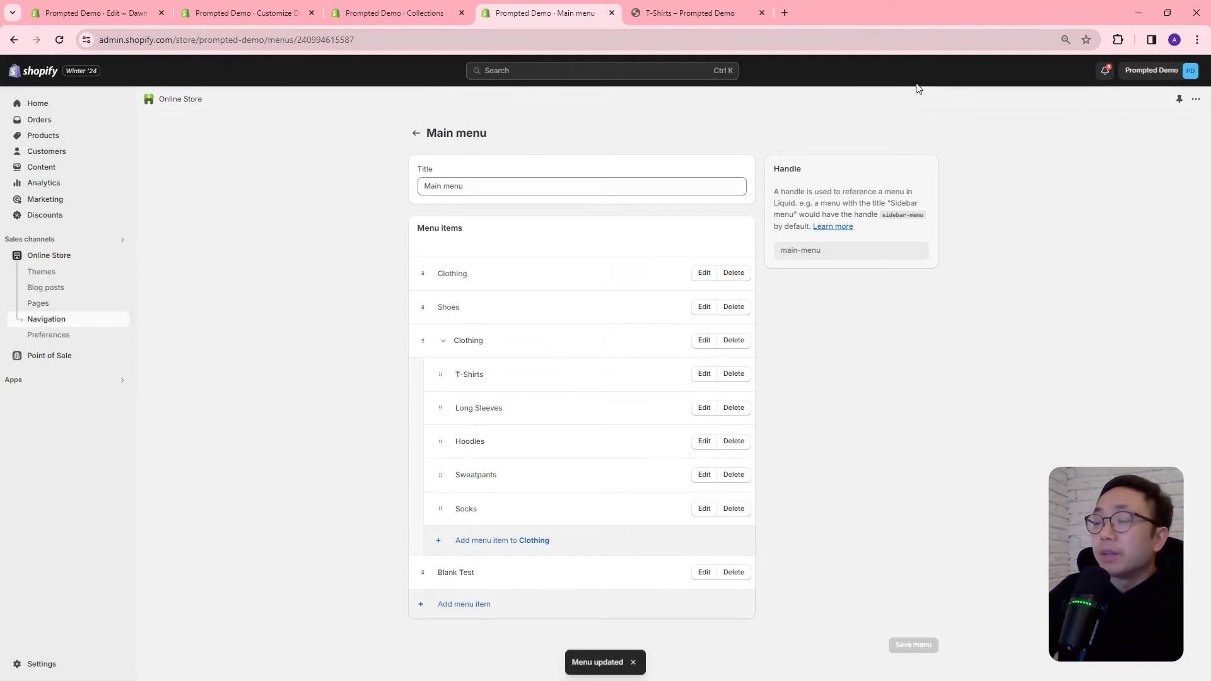
Open the Blank Test collection from the live storefront's navigation and examine its subcollection list and product grid area.
{"action": "key", "text": "ctrl+Tab"}
{"action": "left_click", "coordinate": [358, 104]}
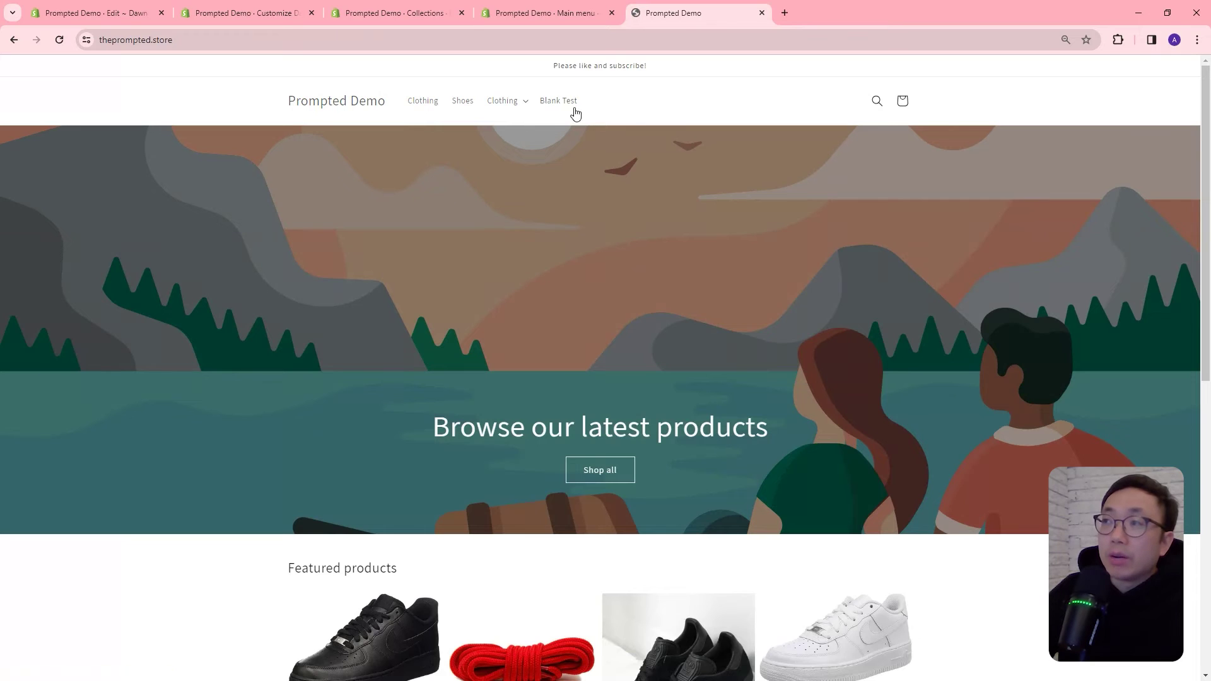
{"action": "left_click", "coordinate": [572, 109]}
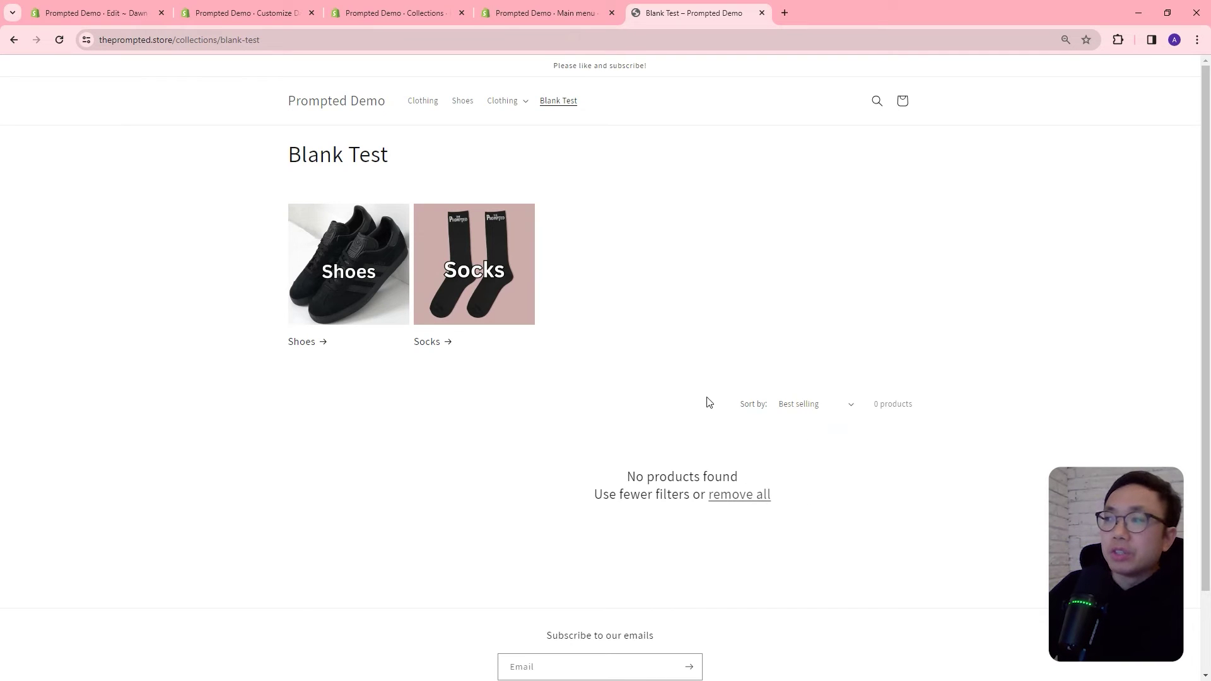
{"action": "left_click_drag", "start_coordinate": [801, 517], "coordinate": [618, 468]}
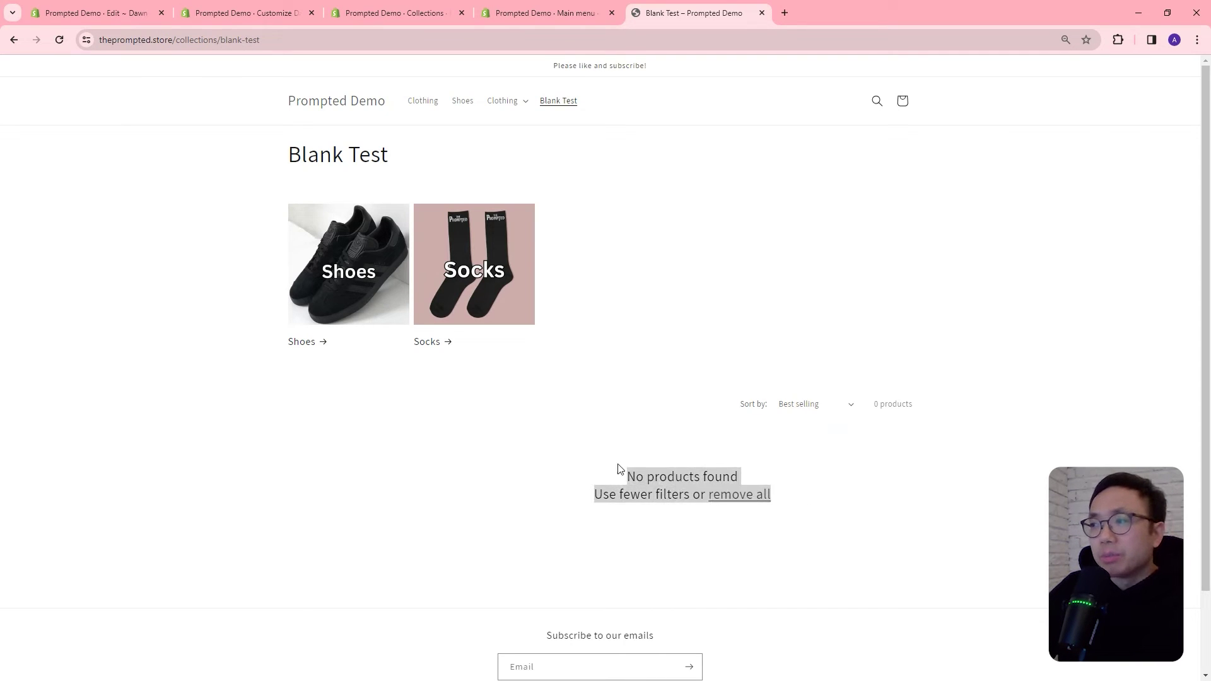
{"action": "left_click", "coordinate": [627, 470]}
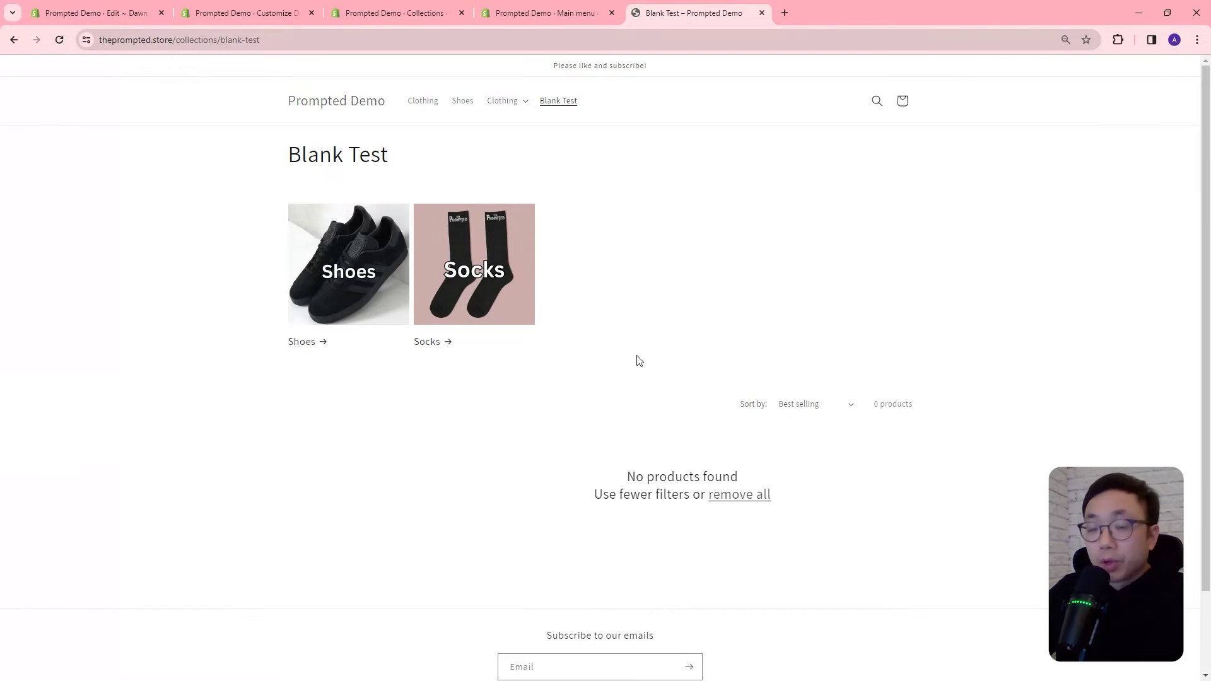
{"action": "left_click_drag", "start_coordinate": [429, 377], "coordinate": [895, 552]}
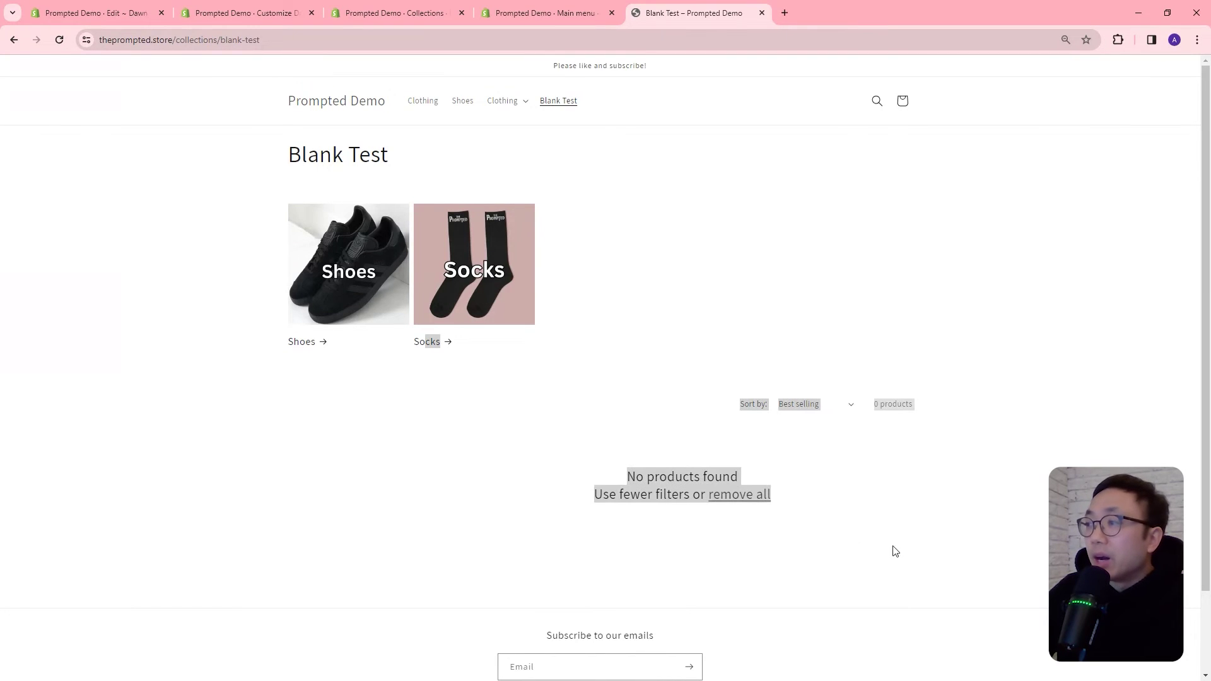
Find and open the main-collection-product-grid.liquid section in the theme's code editor.
{"action": "left_click", "coordinate": [524, 381]}
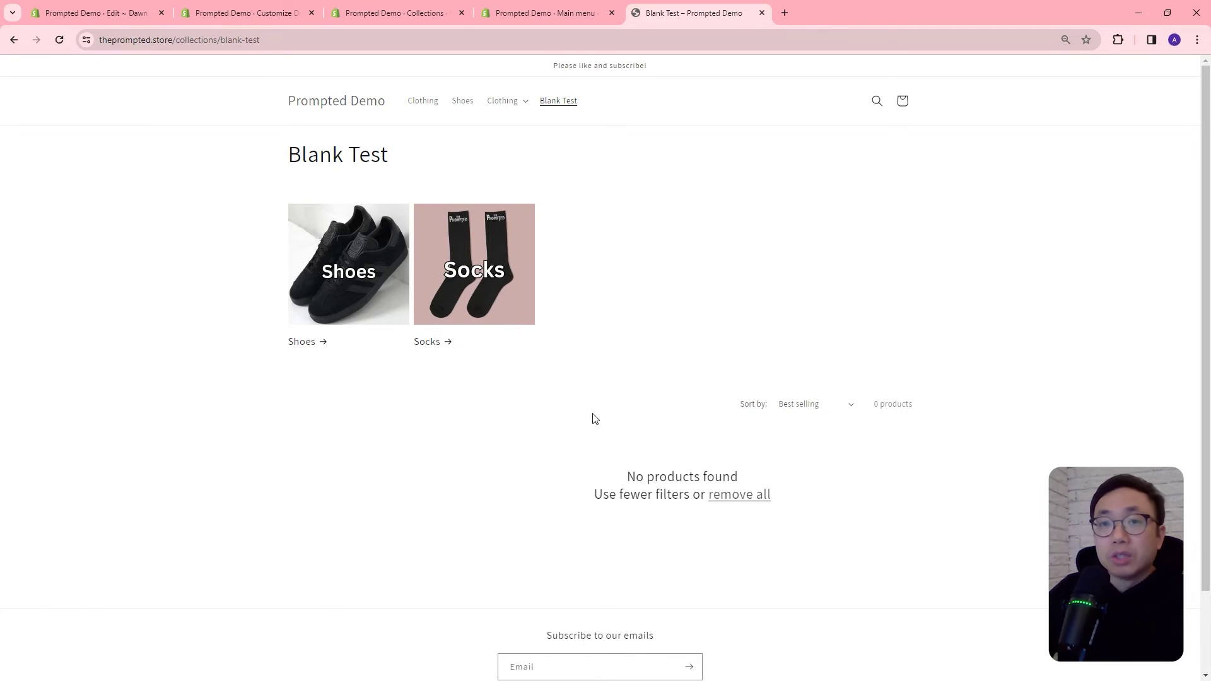
{"action": "left_click", "coordinate": [112, 18]}
{"action": "left_click", "coordinate": [114, 101]}
{"action": "type", "text": "m"}
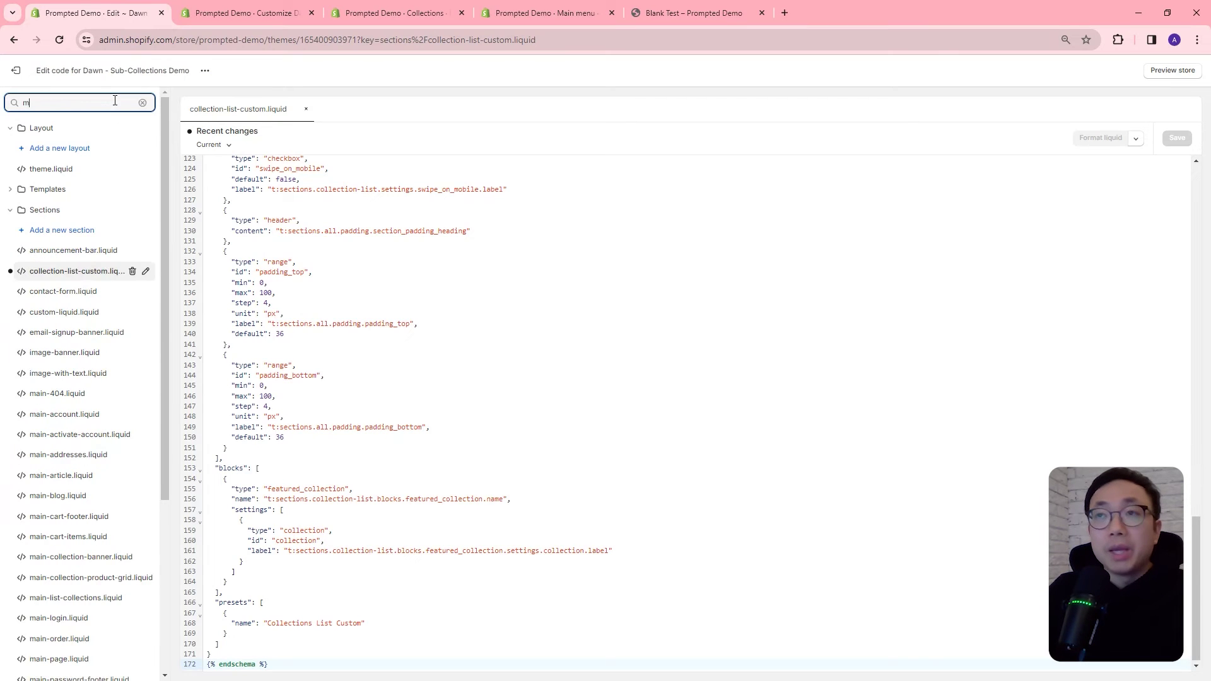
{"action": "type", "text": "ain-collection-"}
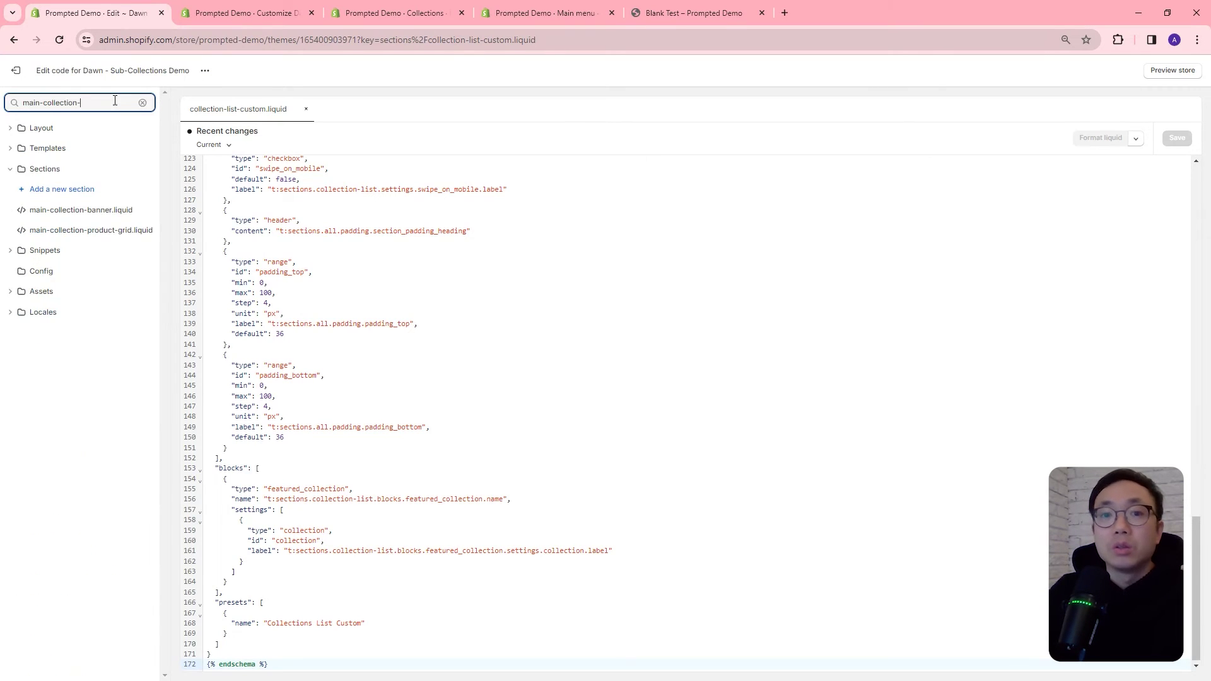
{"action": "type", "text": "produc"}
{"action": "left_click", "coordinate": [111, 211]}
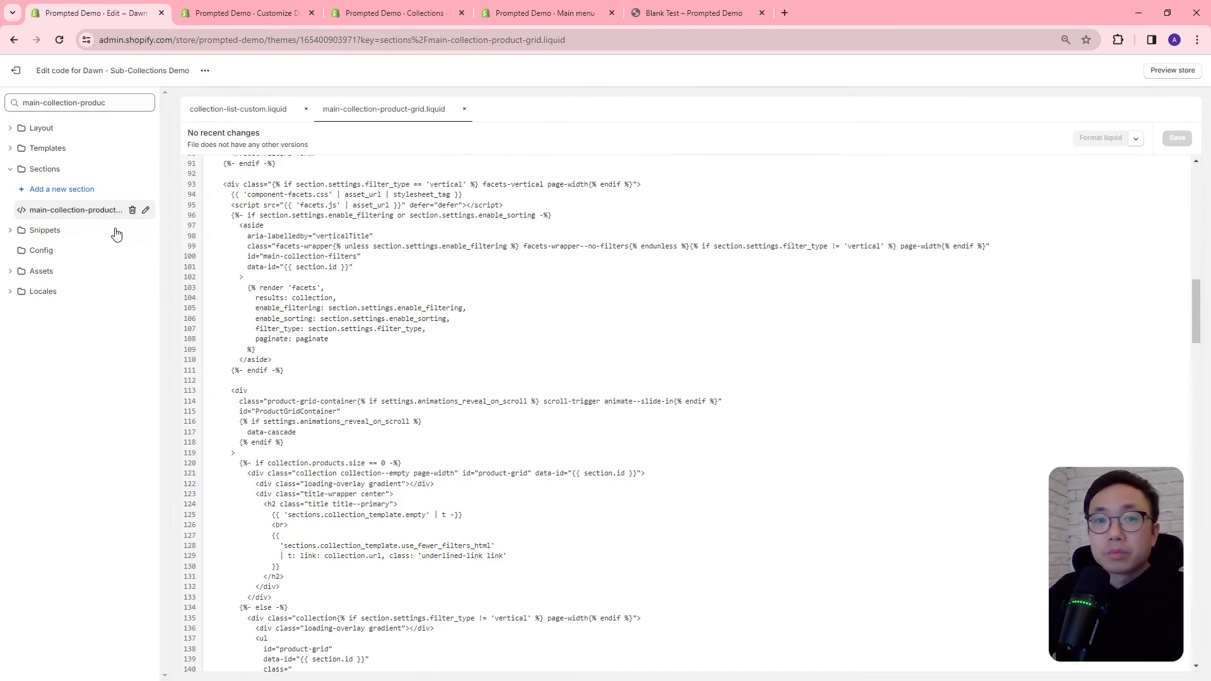
Insert {% if collection.all_products_count > 0 %} between the endstyle tag and the section's opening div in main-collection-product-grid.liquid.
{"action": "left_click_drag", "start_coordinate": [271, 432], "coordinate": [201, 429]}
{"action": "left_click", "coordinate": [228, 443]}
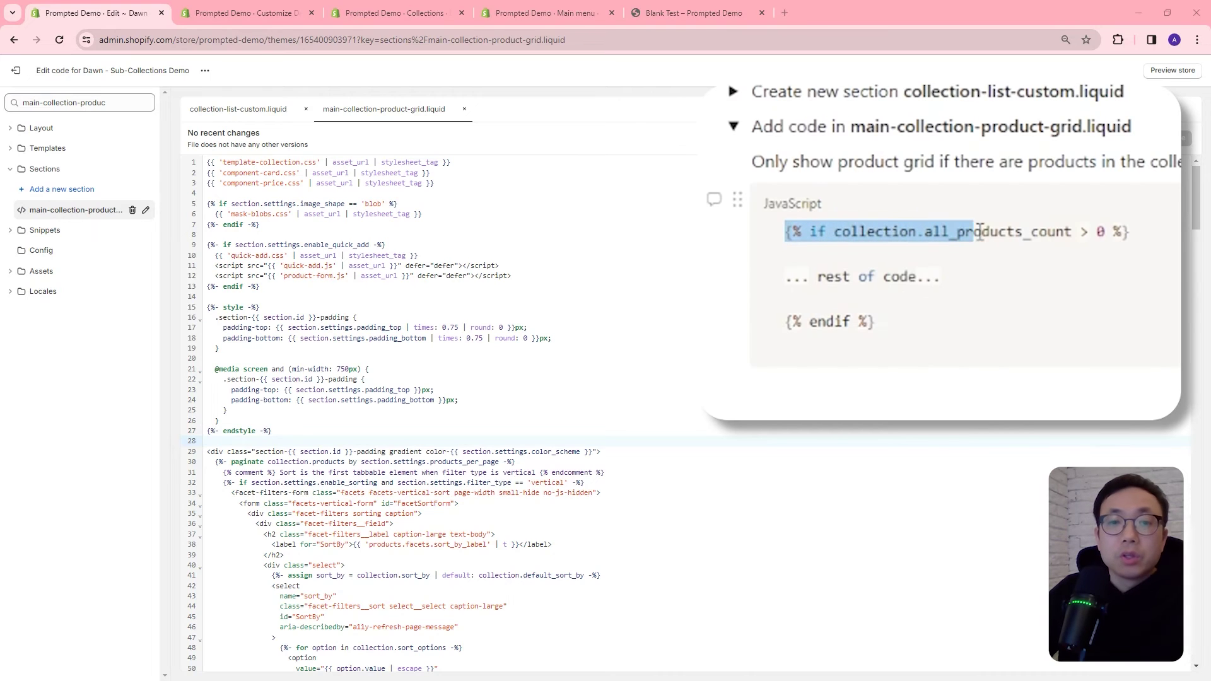
{"action": "type", "text": "{% if collection.all_products_count > 0 %}"}
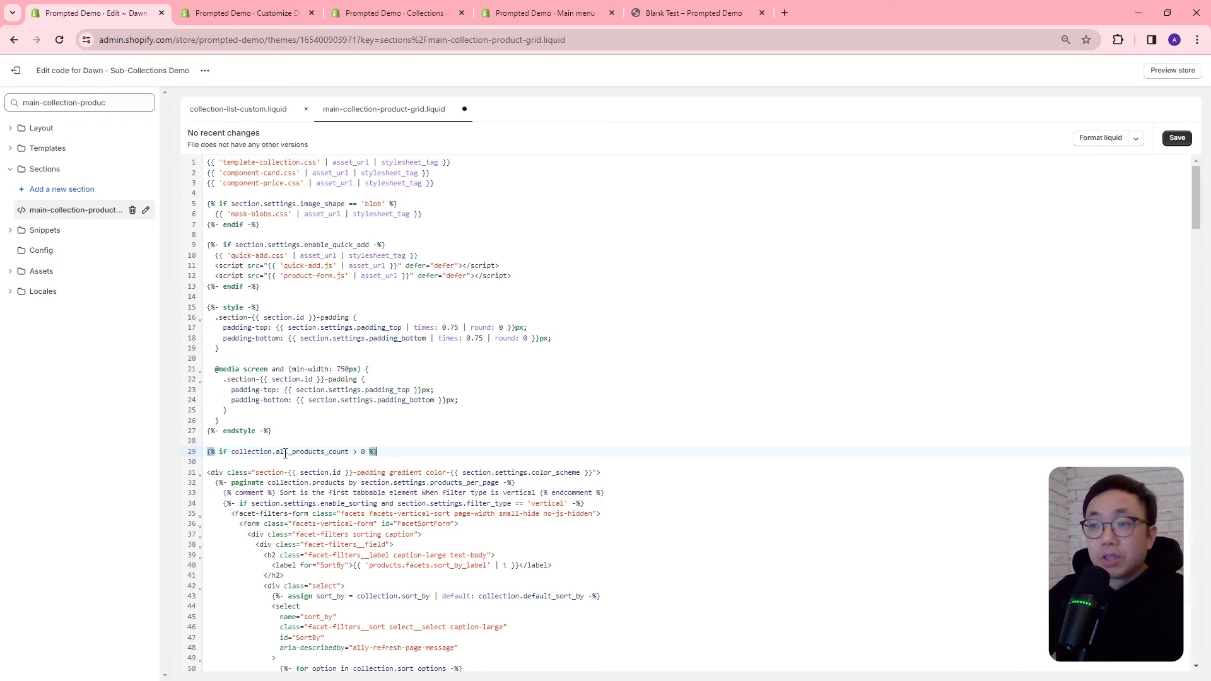
Close the product count condition with {% endif %} just before the schema tag, and save main-collection-product-grid.liquid.
{"action": "scroll", "coordinate": [296, 452], "scroll_direction": "down", "scroll_amount": 2}
{"action": "scroll", "coordinate": [396, 386], "scroll_direction": "down", "scroll_amount": 20}
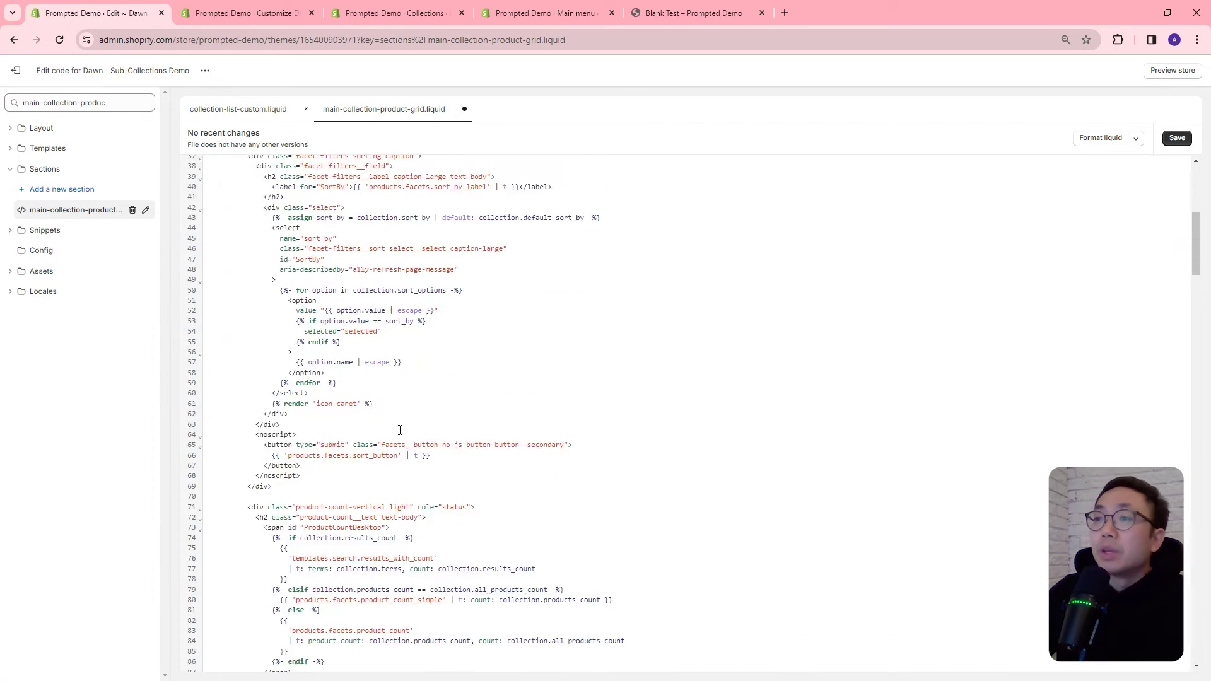
{"action": "scroll", "coordinate": [403, 389], "scroll_direction": "up", "scroll_amount": 5}
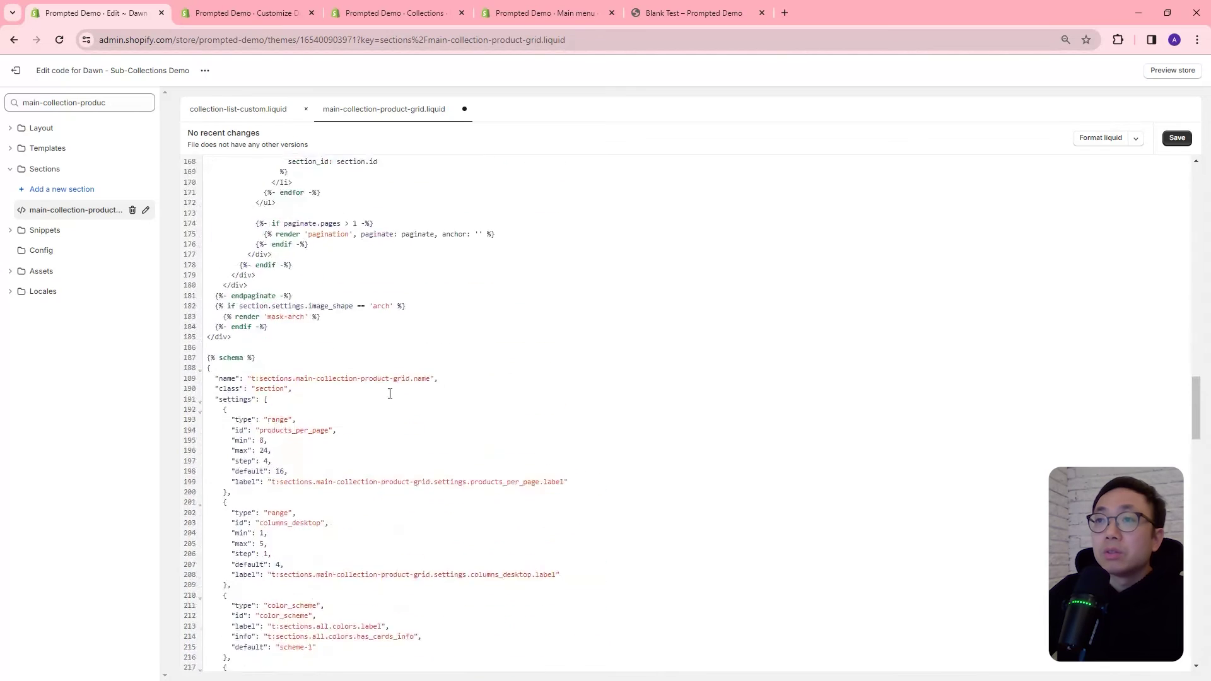
{"action": "left_click_drag", "start_coordinate": [780, 277], "coordinate": [875, 279]}
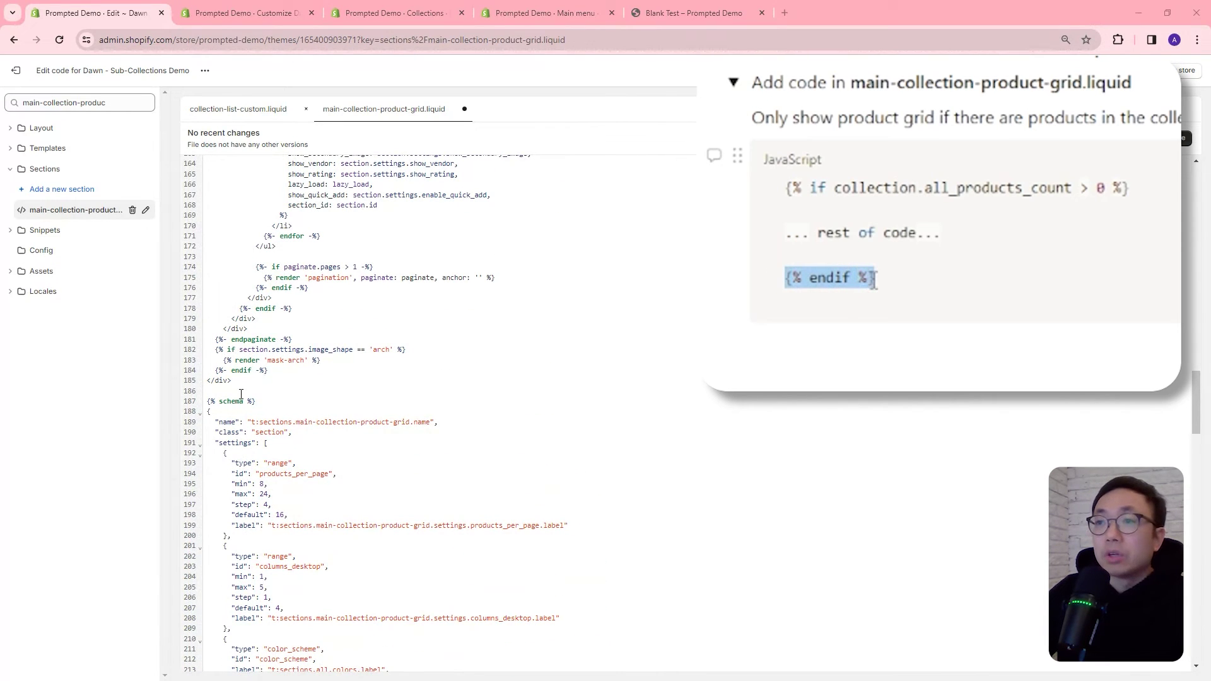
{"action": "type", "text": "{% endif %}"}
{"action": "key", "text": "ctrl+s"}
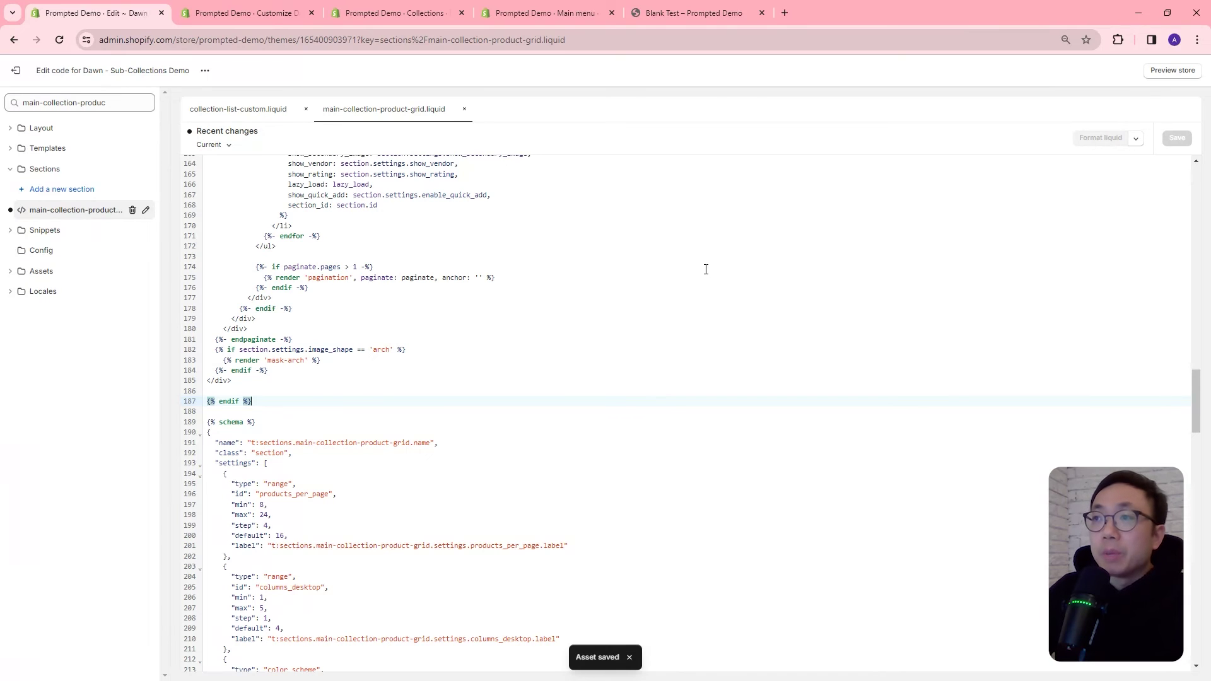
Reload the storefront's Blank Test page, review the Clothing and T-Shirts collection pages, and return to Blank Test.
{"action": "left_click", "coordinate": [705, 5]}
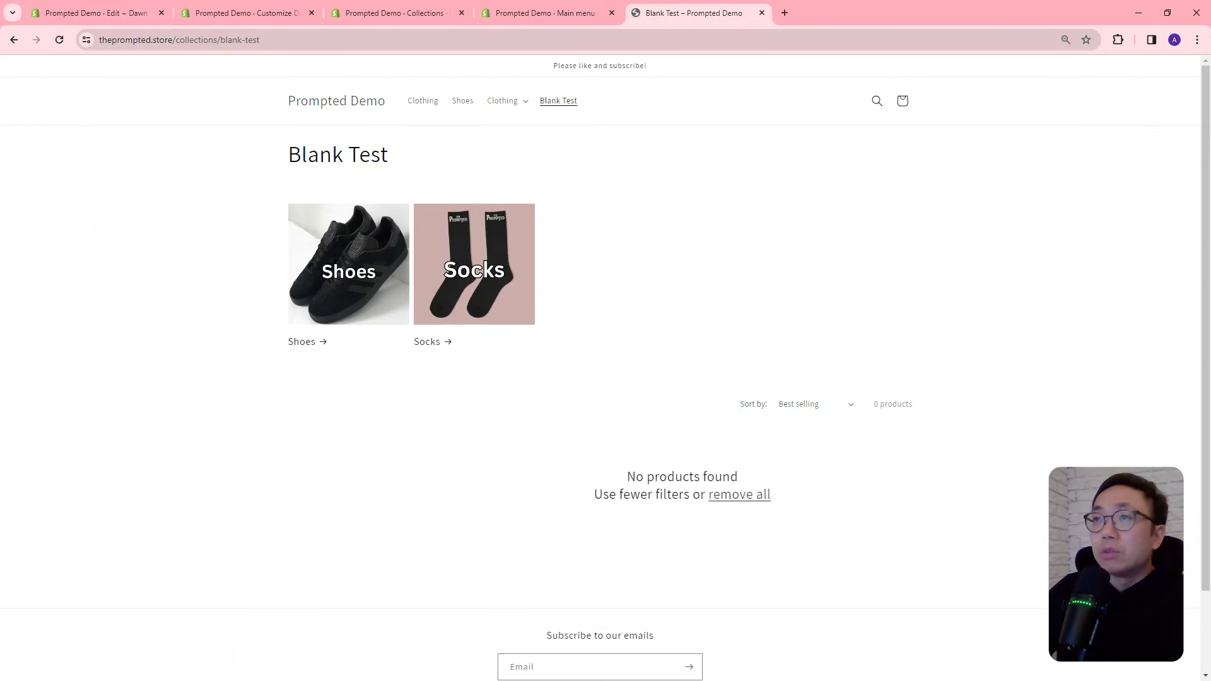
{"action": "left_click", "coordinate": [60, 41]}
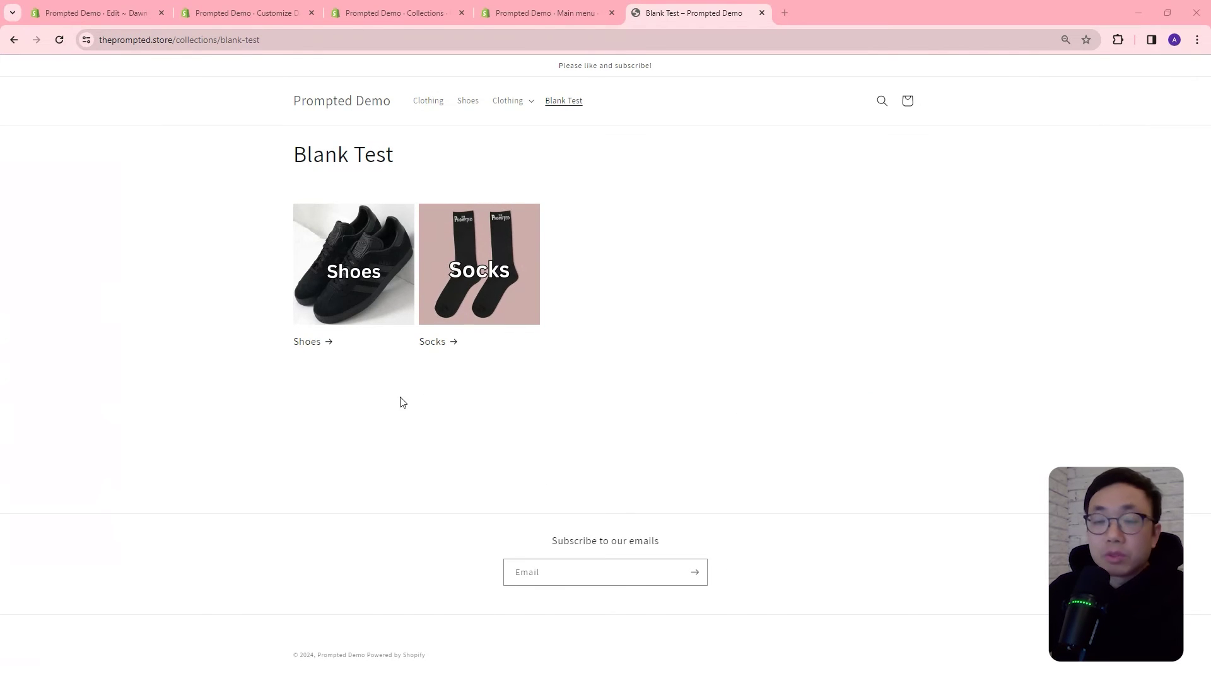
{"action": "left_click", "coordinate": [441, 110]}
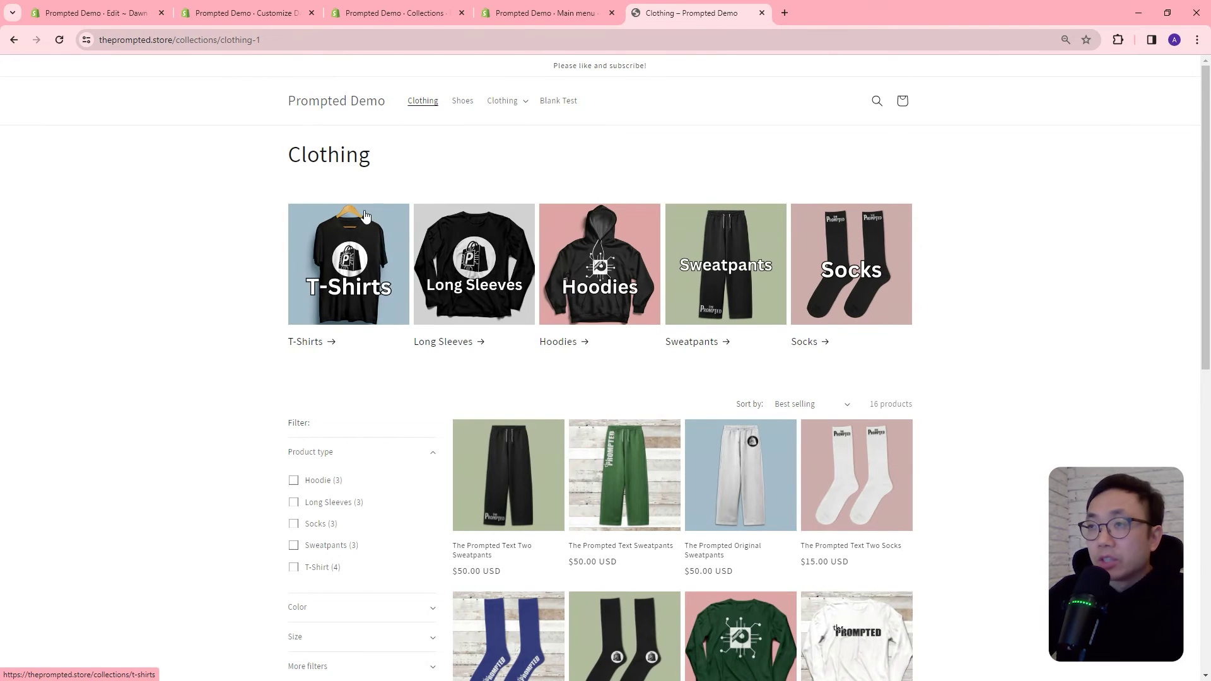
{"action": "scroll", "coordinate": [533, 311], "scroll_direction": "down", "scroll_amount": 4}
{"action": "scroll", "coordinate": [694, 433], "scroll_direction": "down", "scroll_amount": 1}
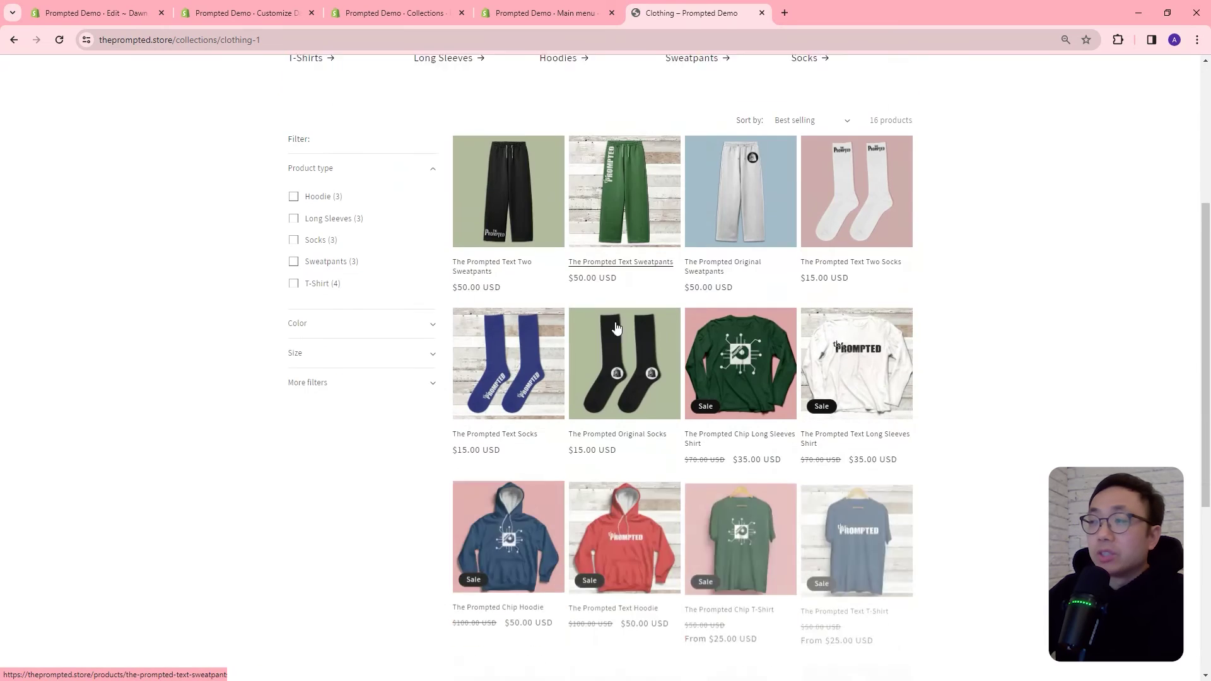
{"action": "scroll", "coordinate": [524, 373], "scroll_direction": "up", "scroll_amount": 5}
{"action": "left_click", "coordinate": [374, 249]}
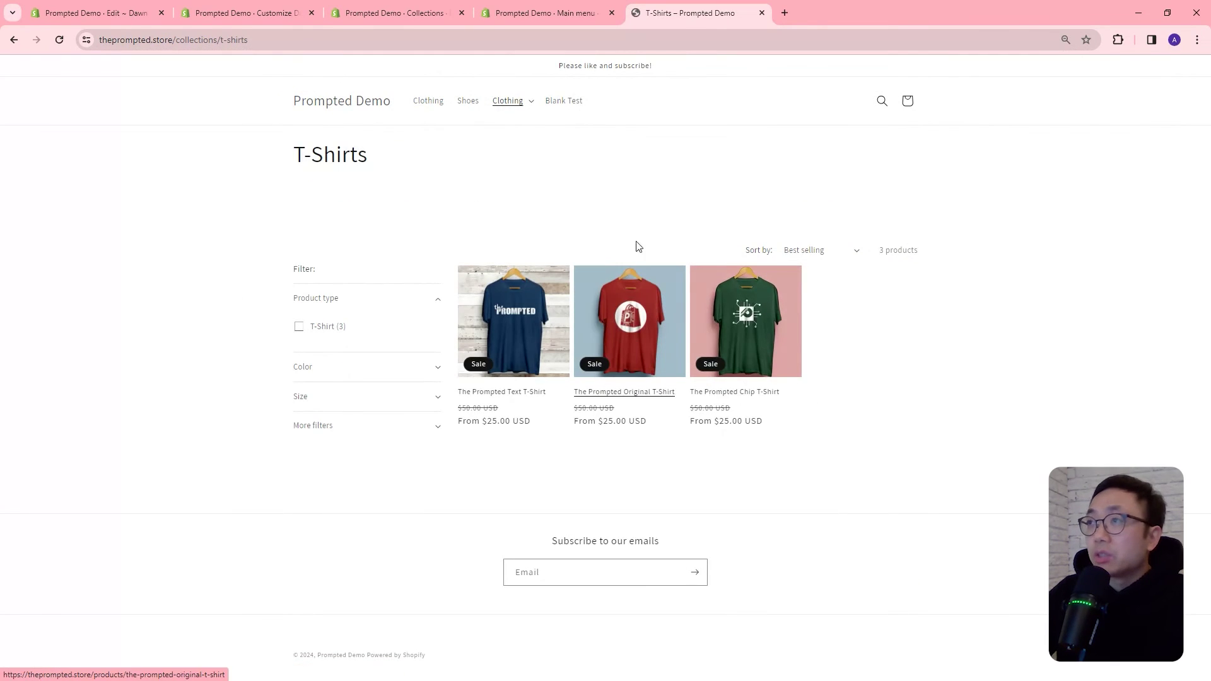
{"action": "left_click", "coordinate": [572, 106]}
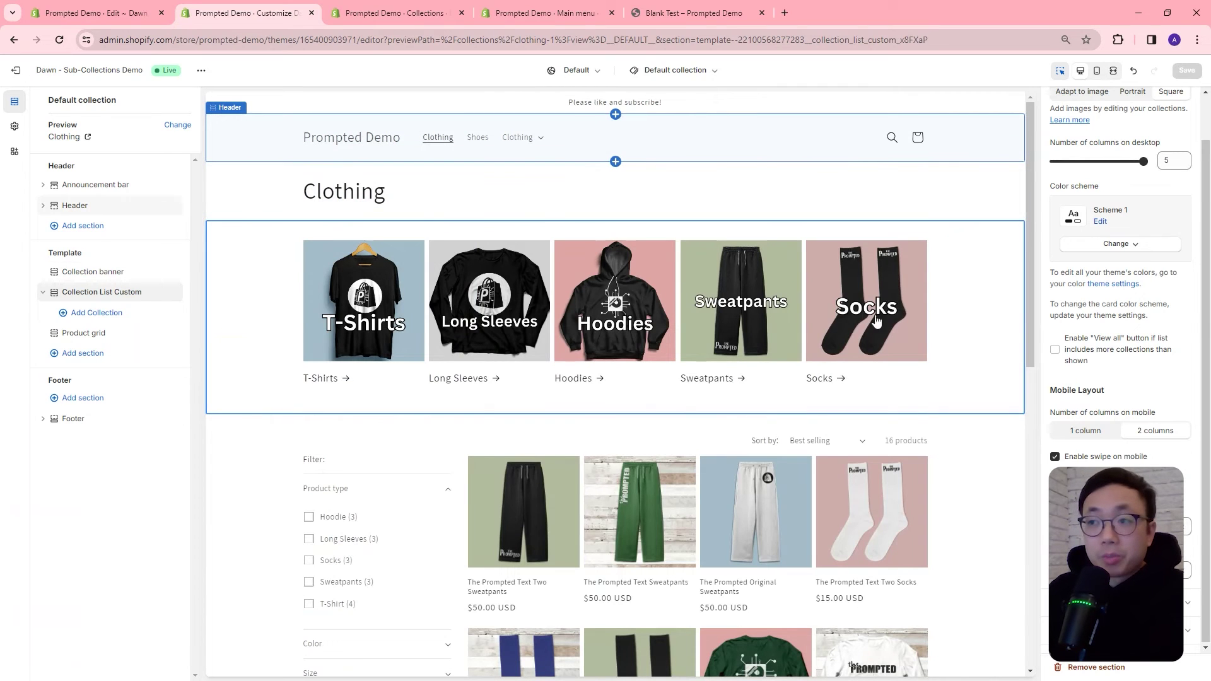
Add a Collection list section below the Collection banner in the default collection template, with 5 columns on desktop.
{"action": "left_click", "coordinate": [112, 354]}
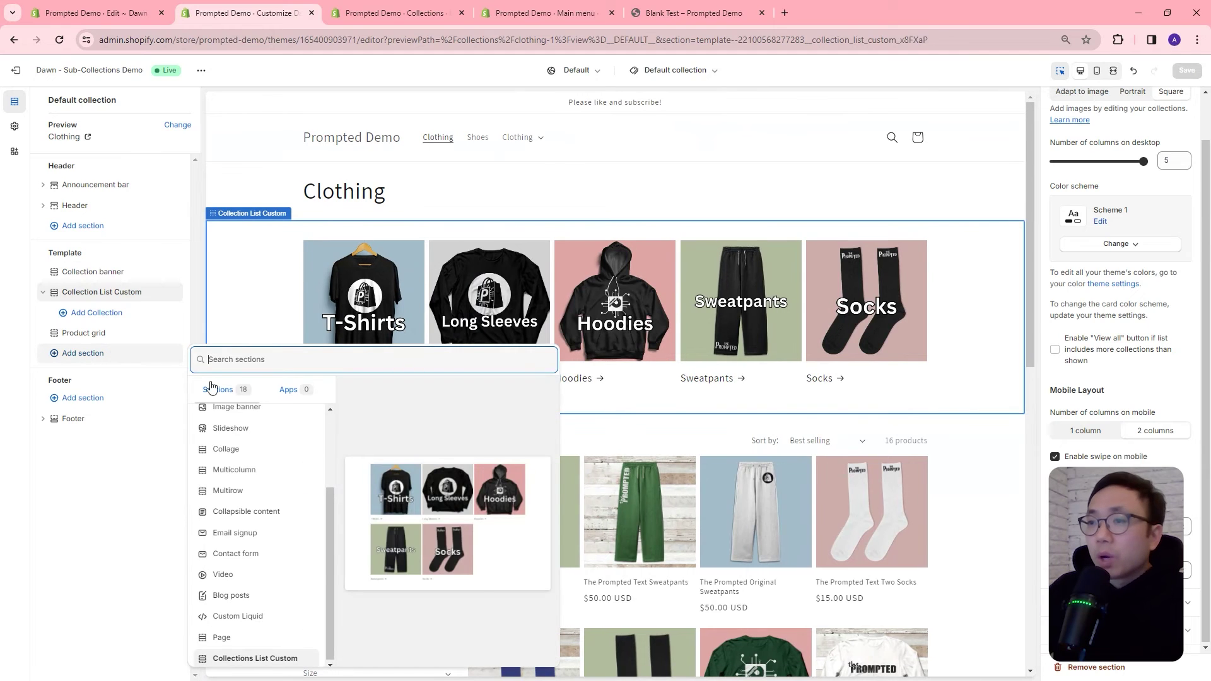
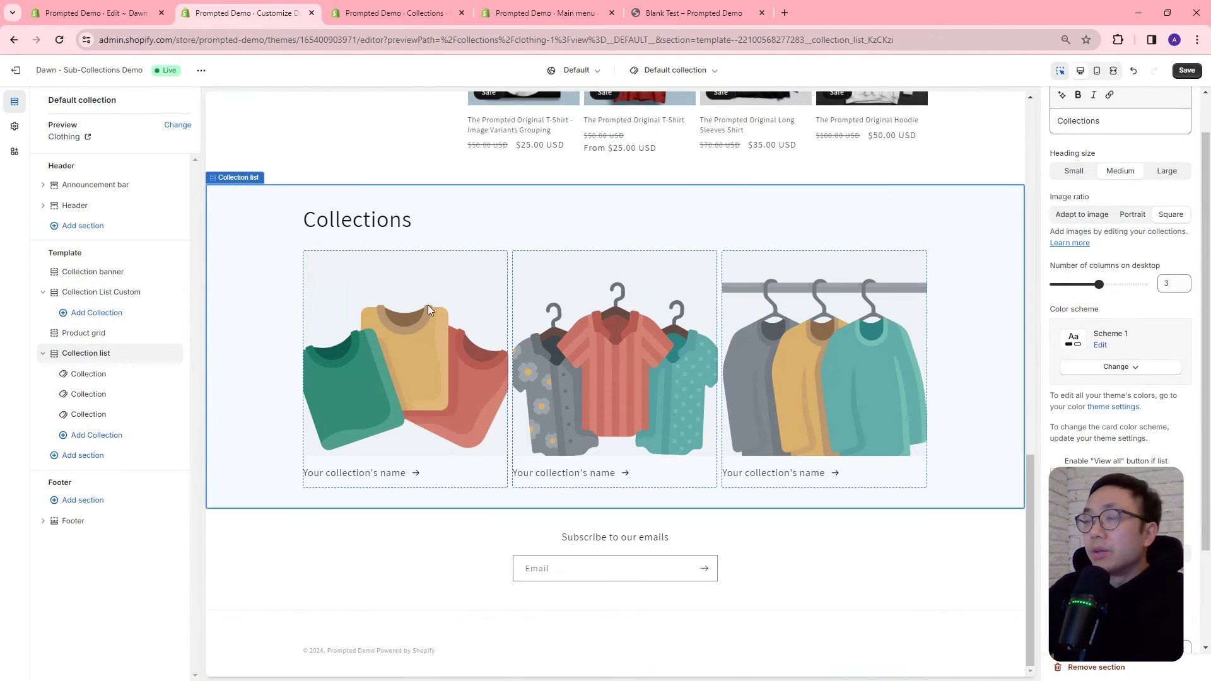
{"action": "scroll", "coordinate": [441, 309], "scroll_direction": "up", "scroll_amount": 3}
{"action": "scroll", "coordinate": [489, 320], "scroll_direction": "down", "scroll_amount": 3}
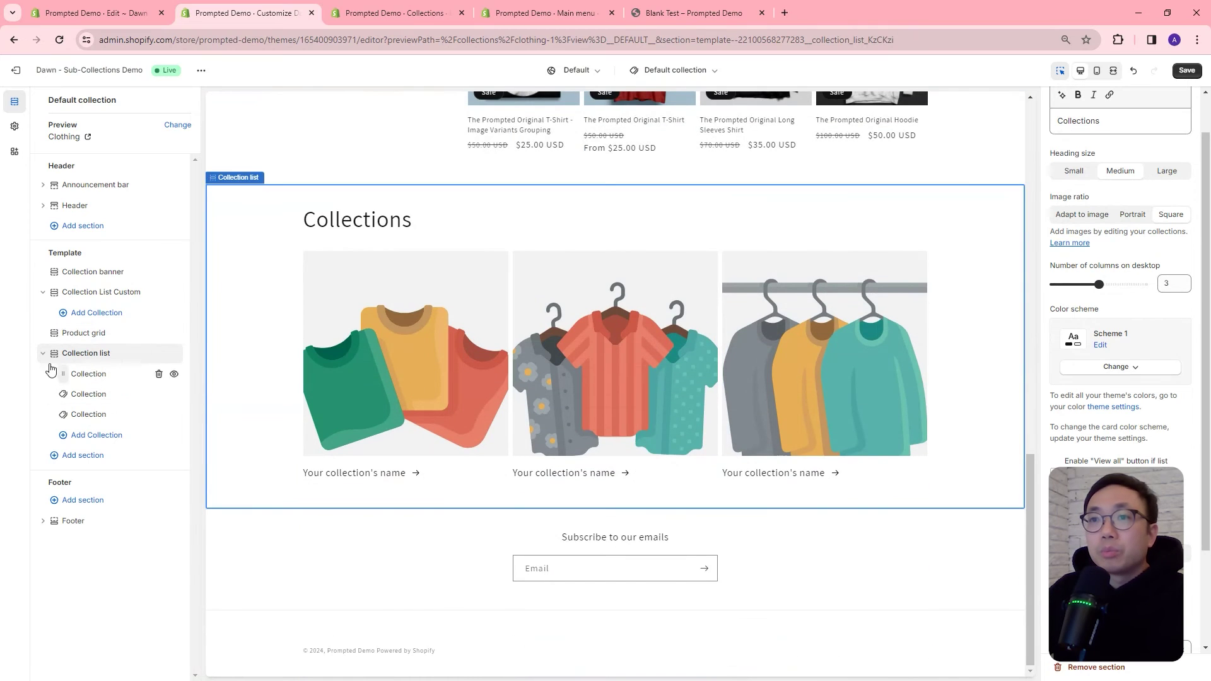
{"action": "left_click_drag", "start_coordinate": [50, 323], "coordinate": [82, 284]}
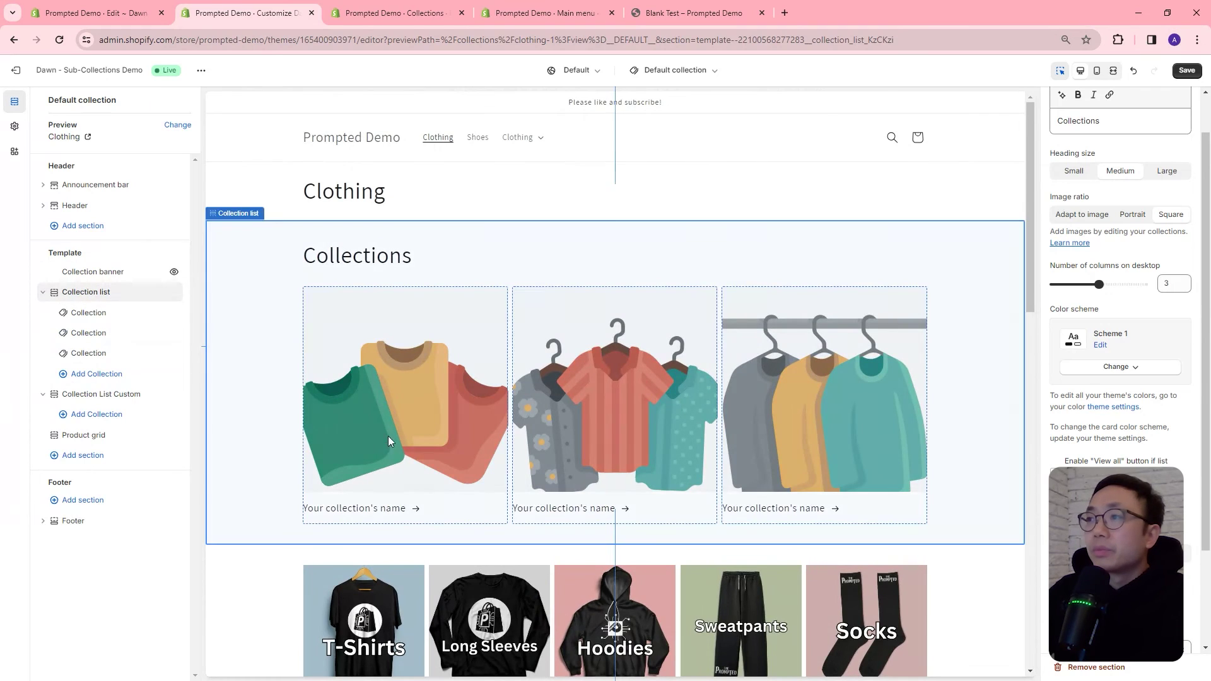
{"action": "scroll", "coordinate": [1142, 275], "scroll_direction": "up", "scroll_amount": 1}
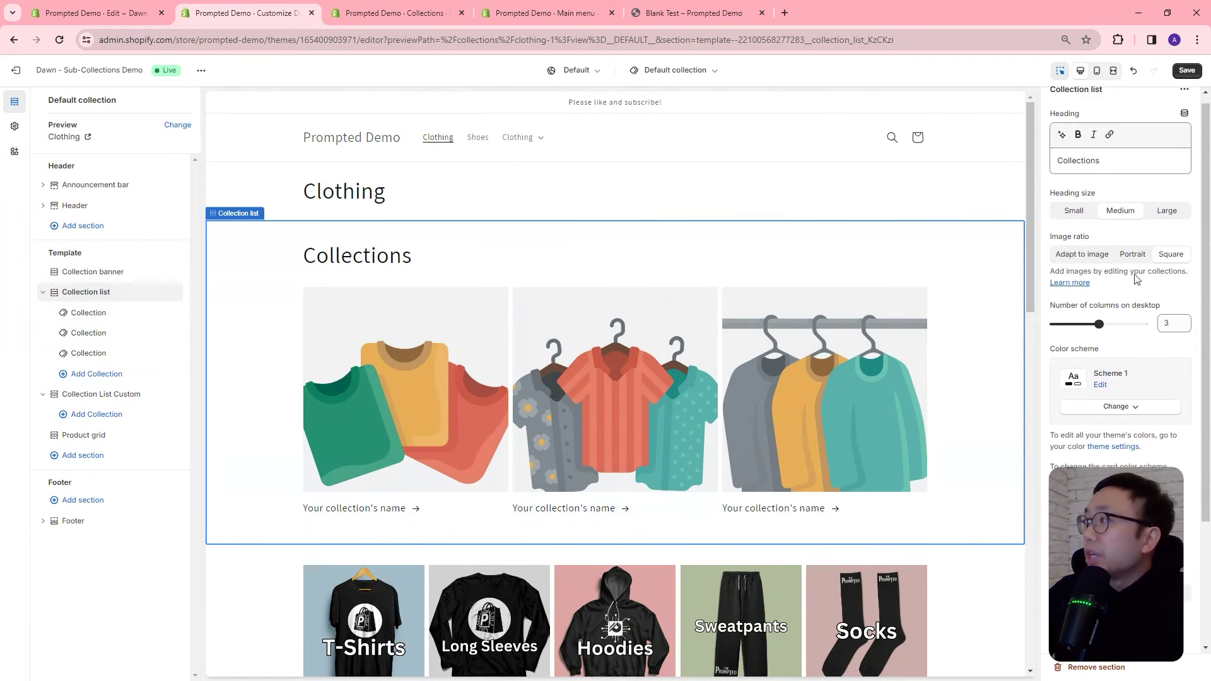
{"action": "left_click_drag", "start_coordinate": [1099, 333], "coordinate": [1143, 332]}
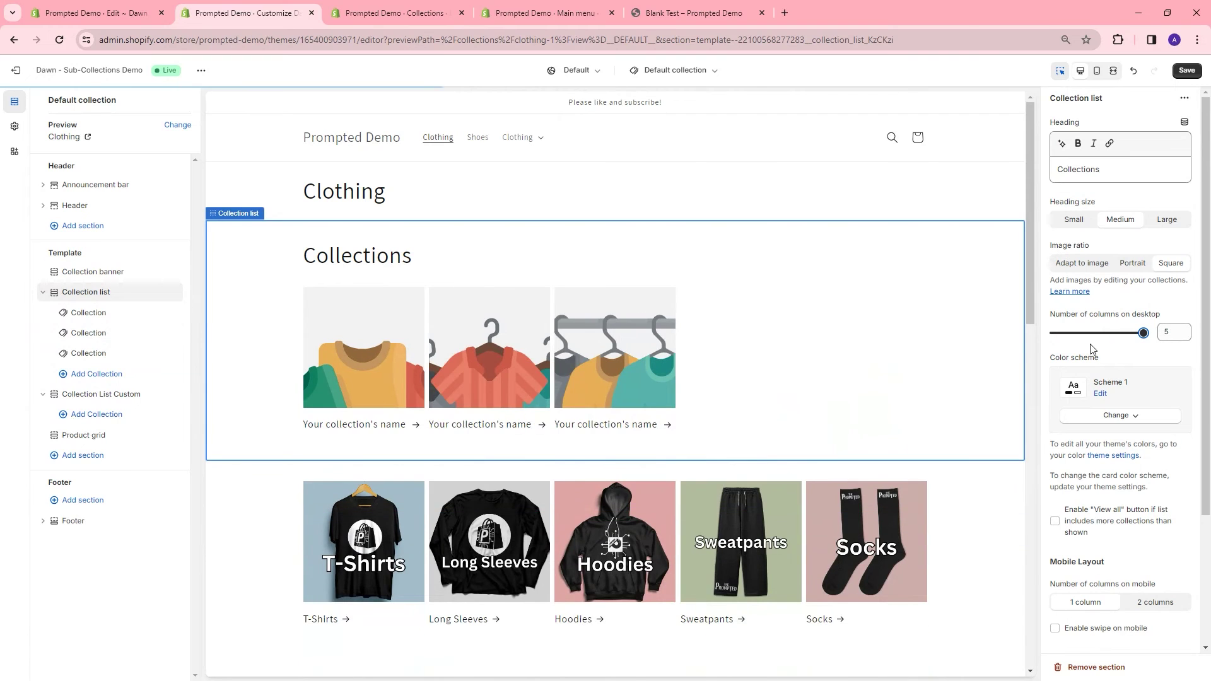
Assign the T-Shirts collection to the first block of the new Collection list section.
{"action": "left_click", "coordinate": [354, 333]}
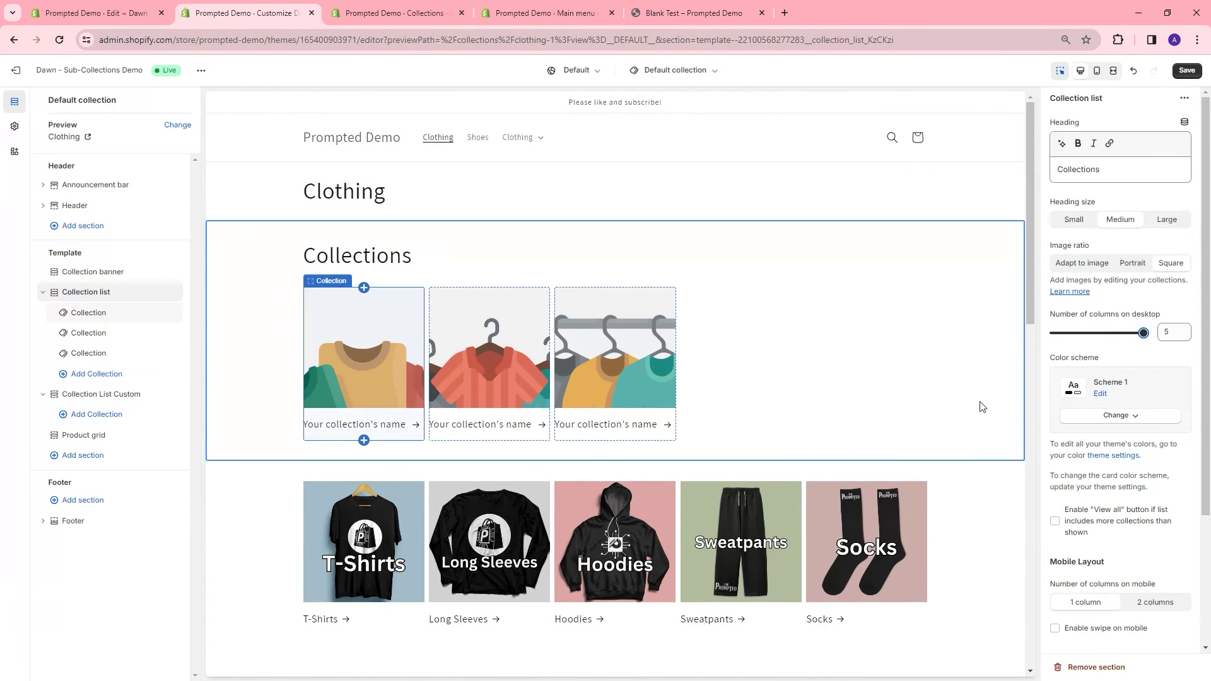
{"action": "left_click", "coordinate": [374, 372]}
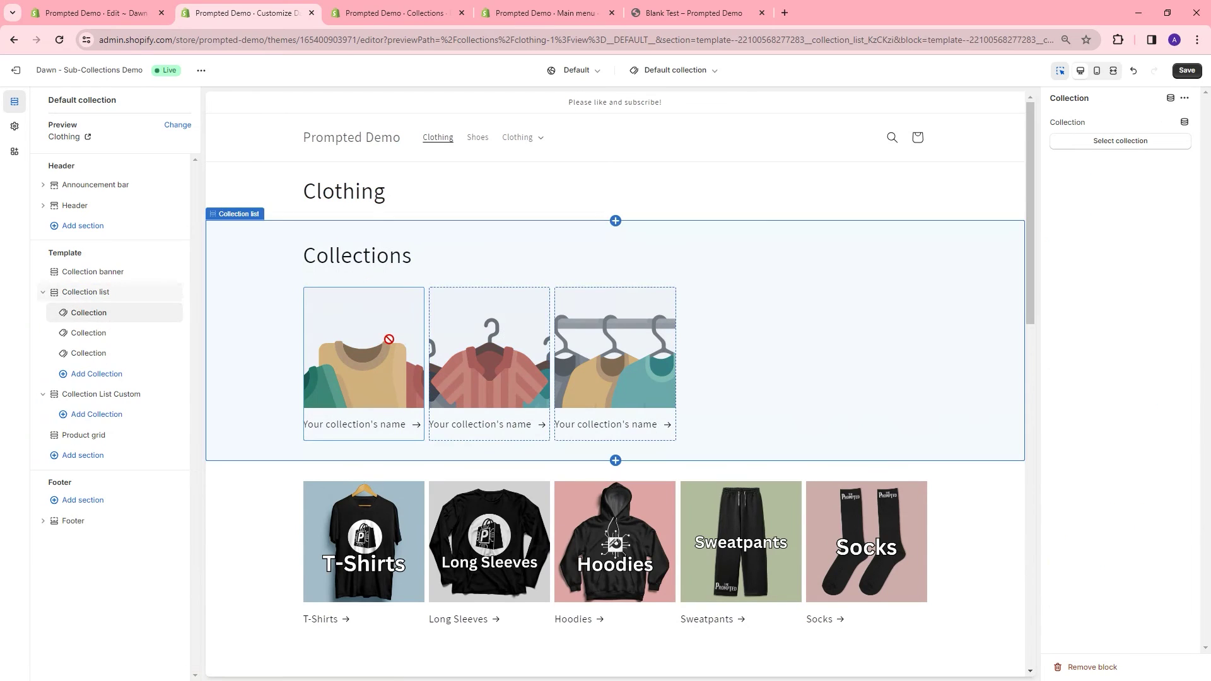
{"action": "left_click", "coordinate": [1103, 144]}
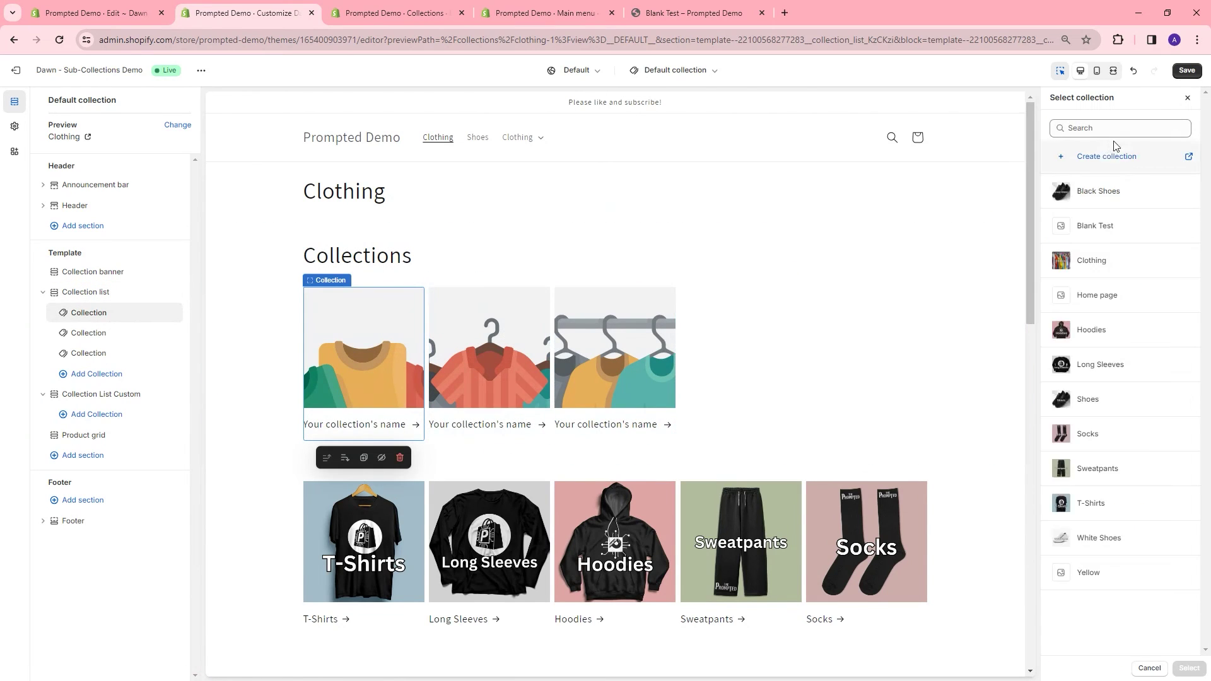
{"action": "key", "text": "Escape"}
{"action": "left_click", "coordinate": [1147, 145]}
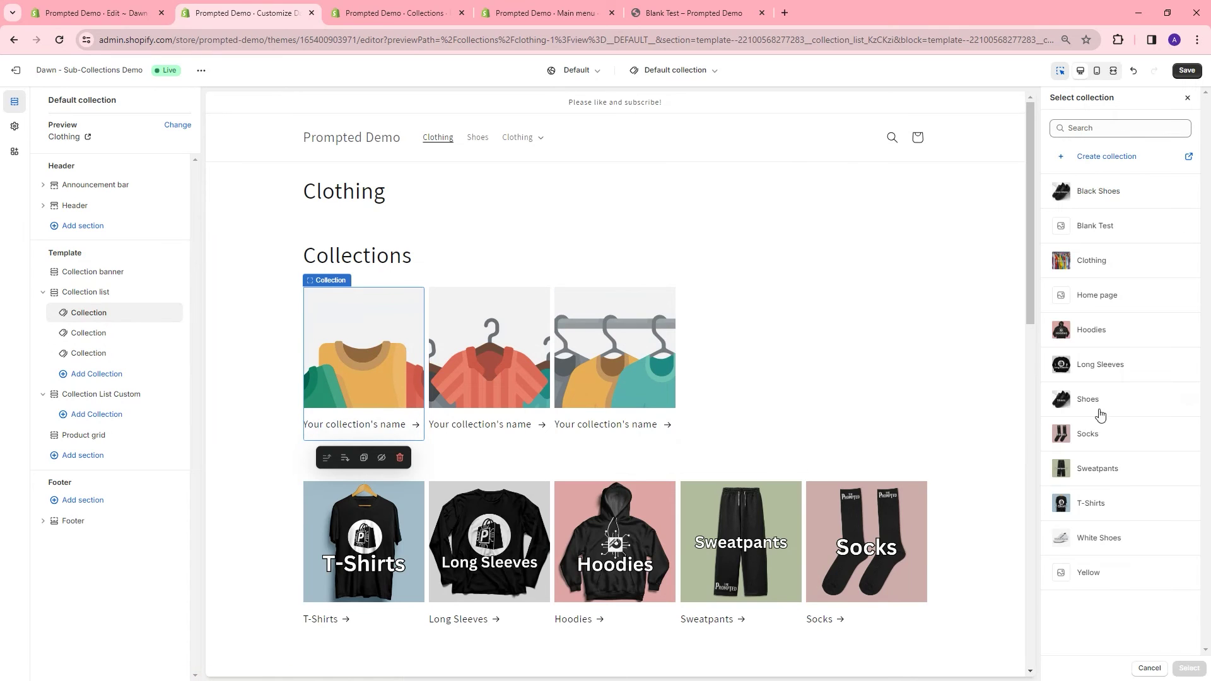
{"action": "left_click", "coordinate": [1189, 668]}
Assign the Long Sleeves collection to the second block of the Collection list section.
{"action": "left_click", "coordinate": [511, 341]}
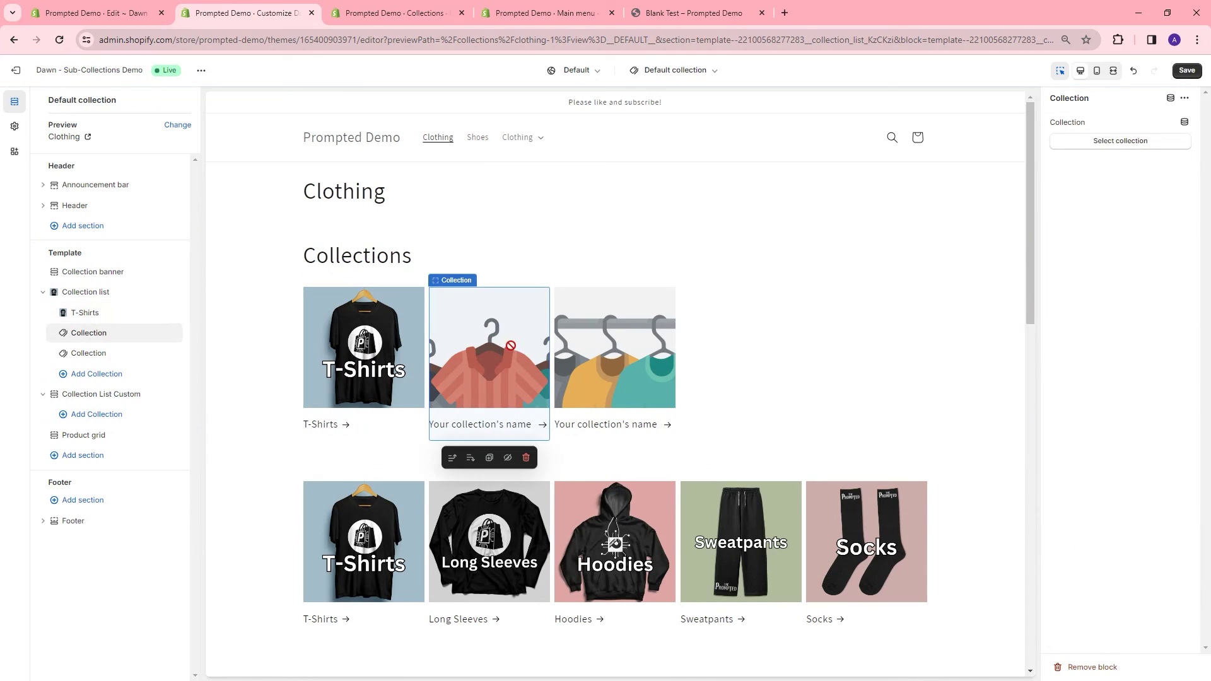
{"action": "left_click", "coordinate": [1125, 137]}
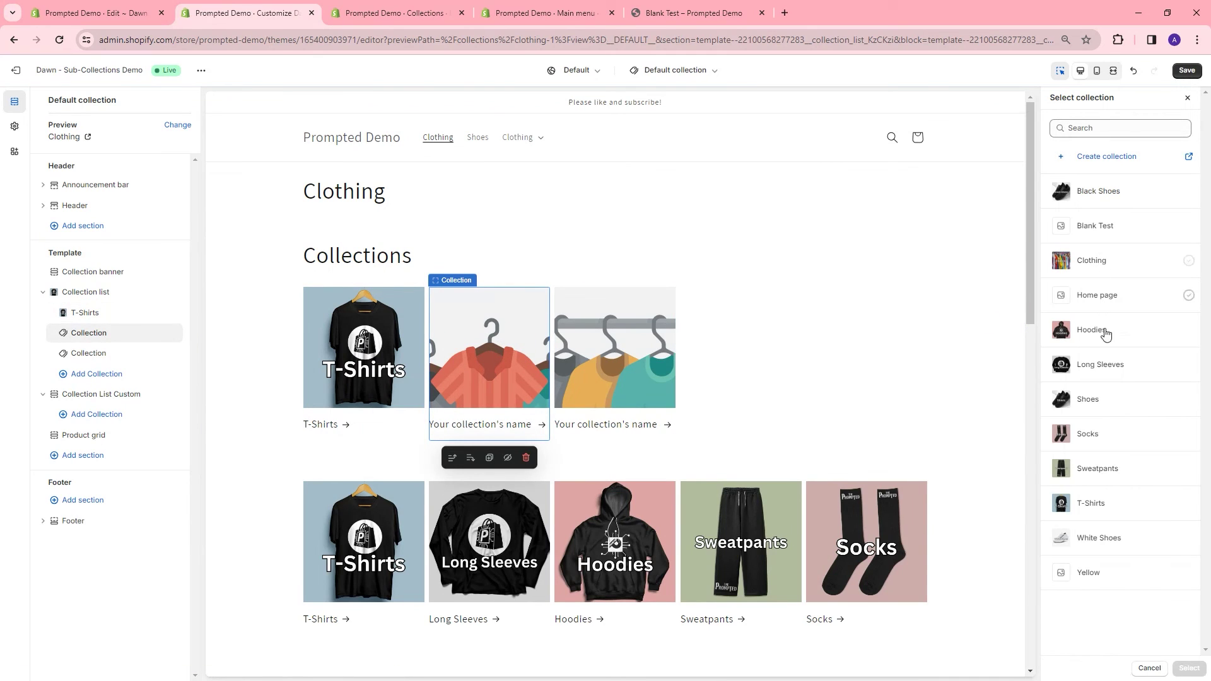
{"action": "left_click", "coordinate": [1100, 365]}
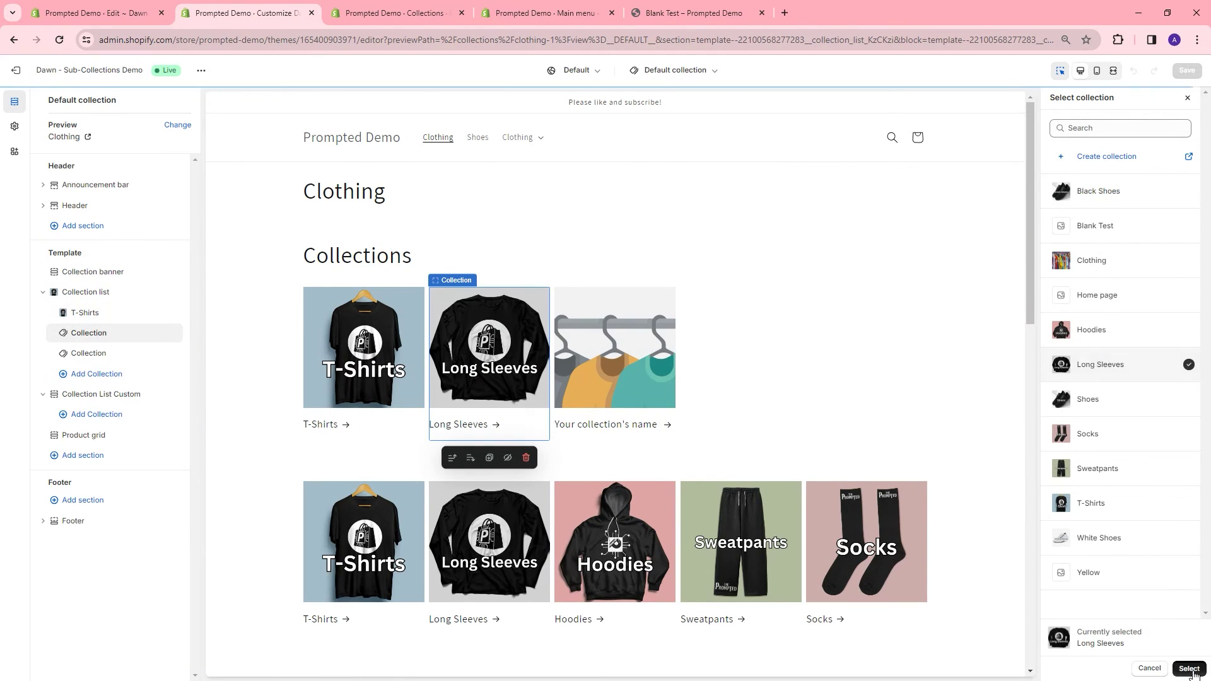
{"action": "left_click", "coordinate": [1188, 668]}
Assign the Hoodies collection to the third block of the Collection list section.
{"action": "left_click", "coordinate": [630, 353]}
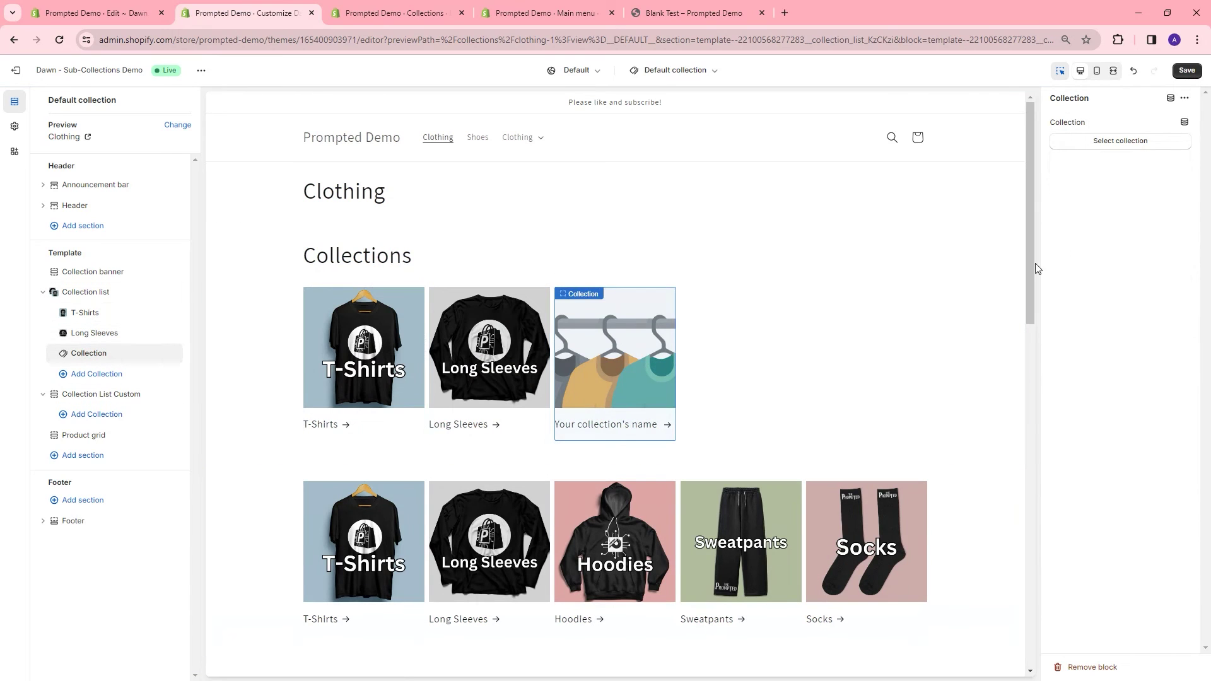
{"action": "left_click", "coordinate": [1115, 140]}
{"action": "left_click", "coordinate": [1101, 330]}
{"action": "left_click", "coordinate": [1189, 668]}
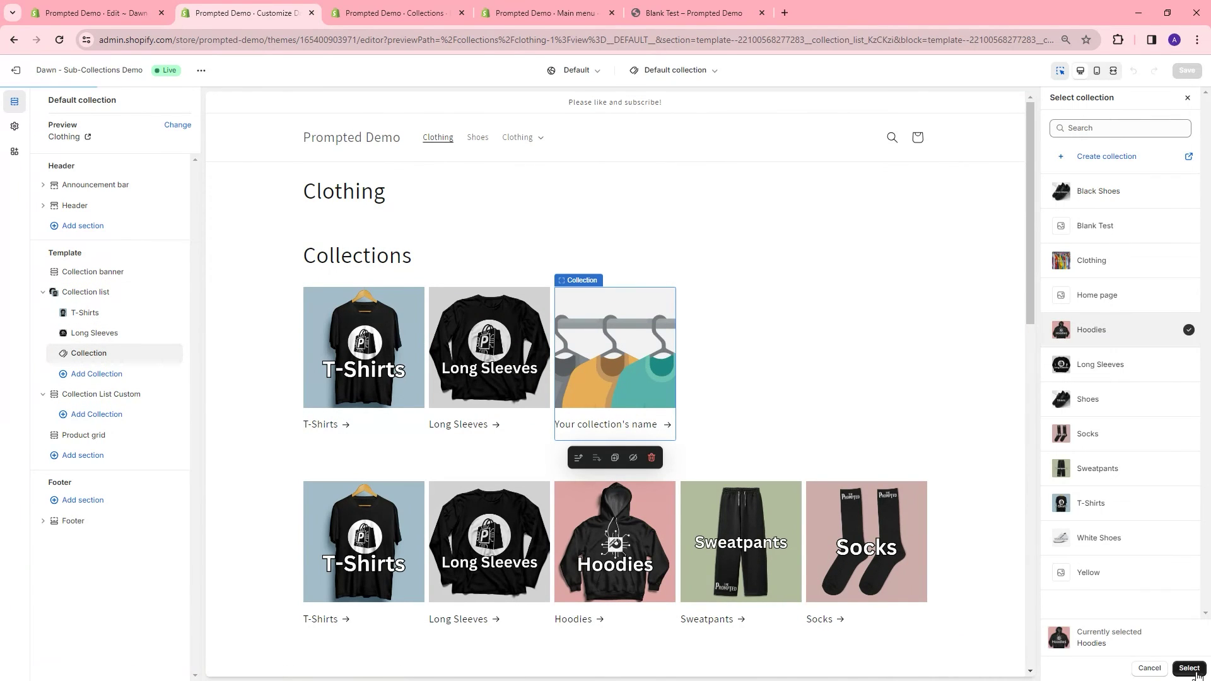
Add two more Collection blocks without assigned collections to the Collection list section, and save the template.
{"action": "left_click", "coordinate": [90, 375]}
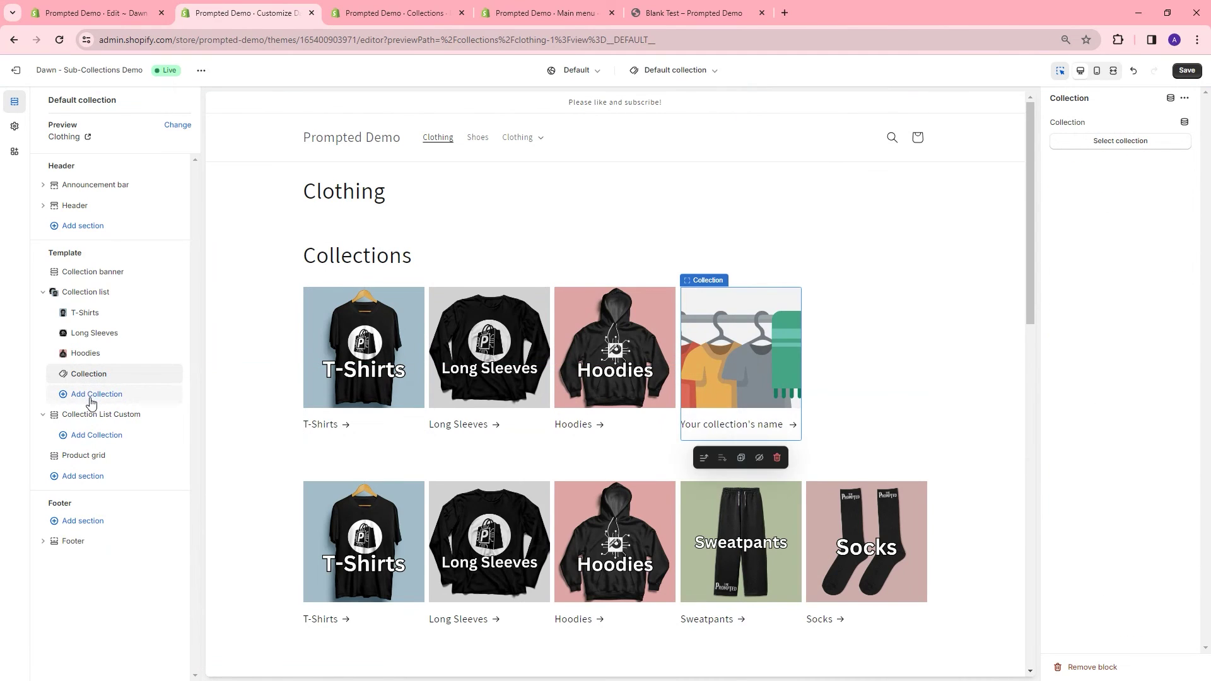
{"action": "left_click", "coordinate": [97, 393]}
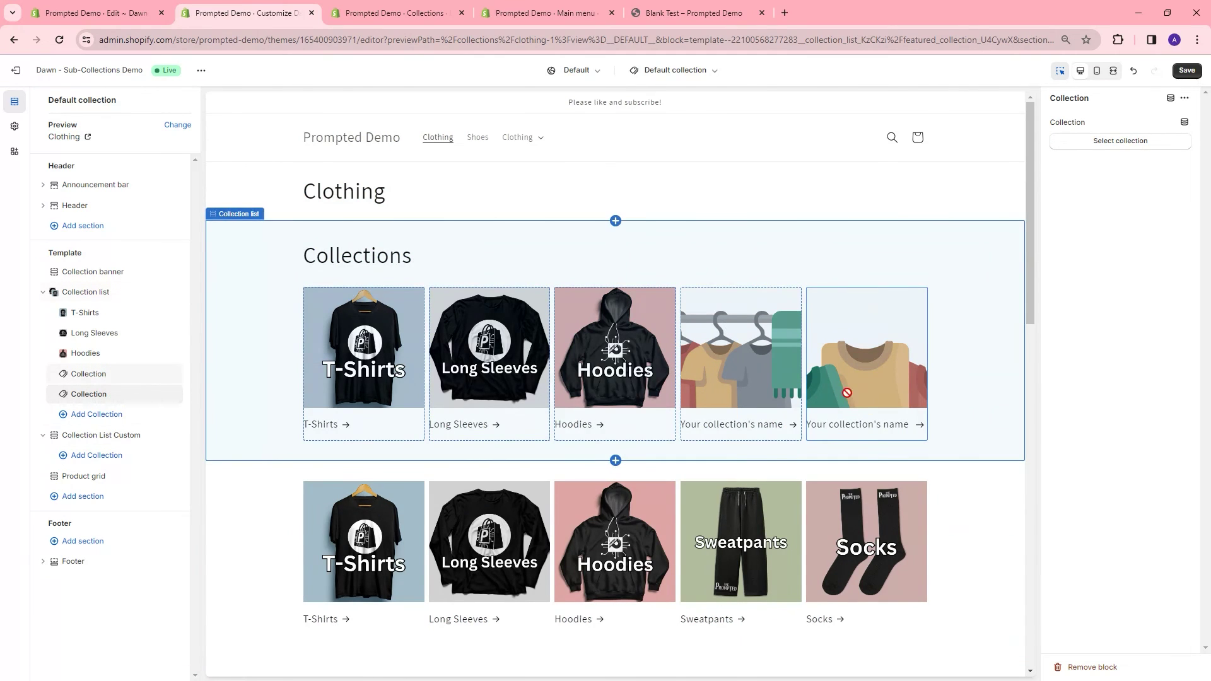
{"action": "left_click", "coordinate": [1186, 70]}
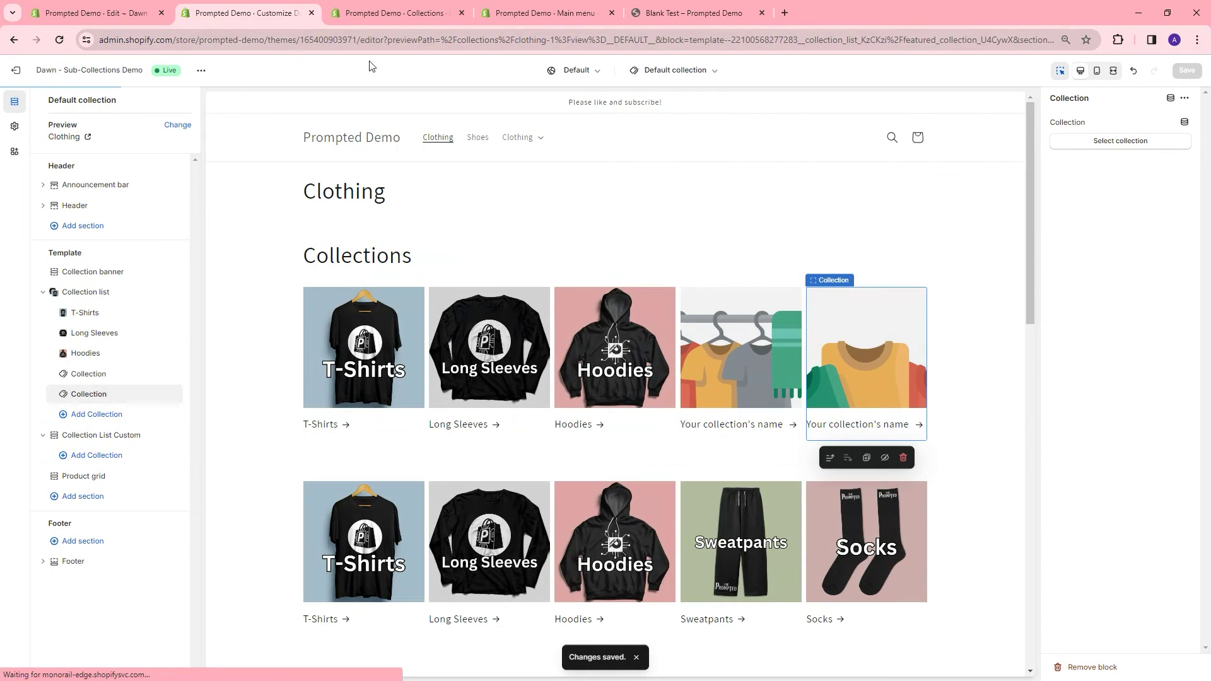
View the Clothing collection page on the live storefront and compare its built-in Collection list with the custom subcollection row.
{"action": "left_click", "coordinate": [668, 17]}
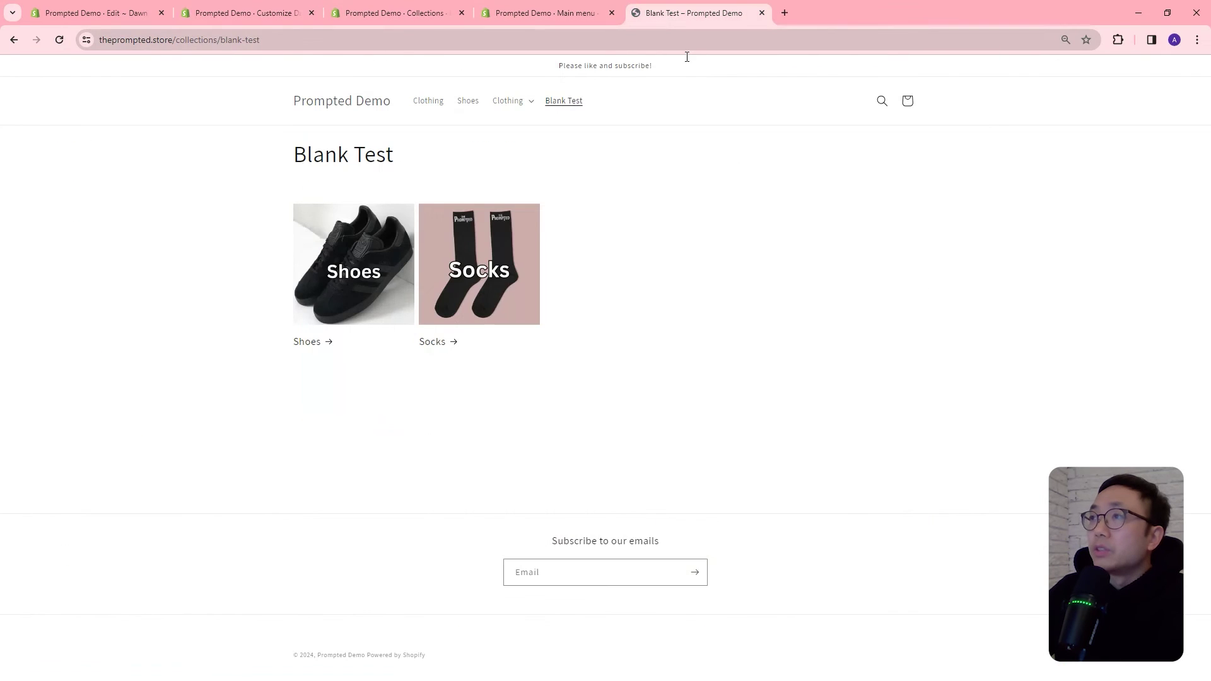
{"action": "left_click", "coordinate": [432, 113]}
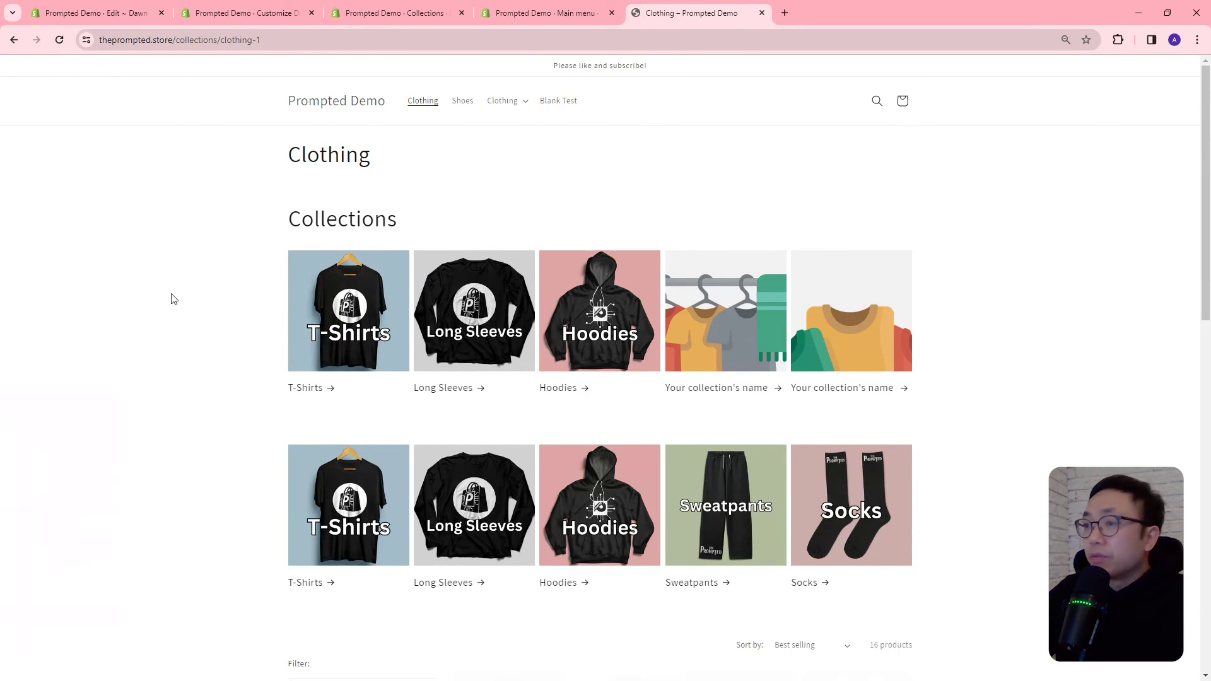
{"action": "left_click_drag", "start_coordinate": [331, 361], "coordinate": [835, 379]}
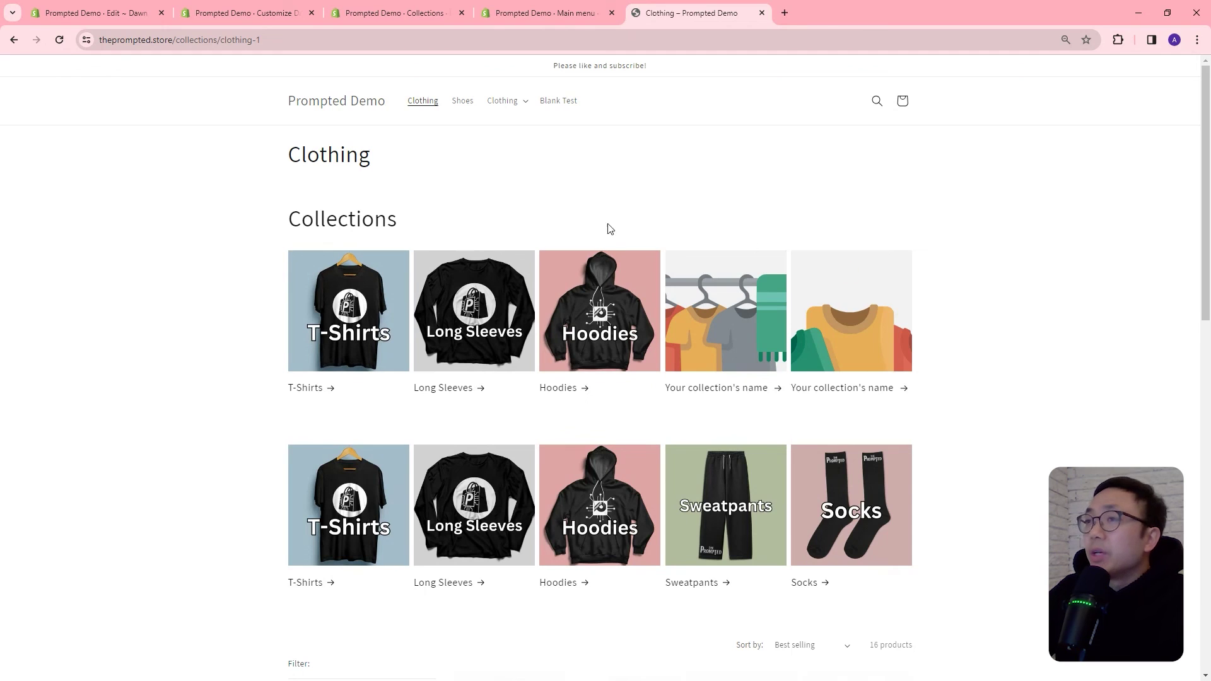
{"action": "left_click_drag", "start_coordinate": [794, 307], "coordinate": [535, 291]}
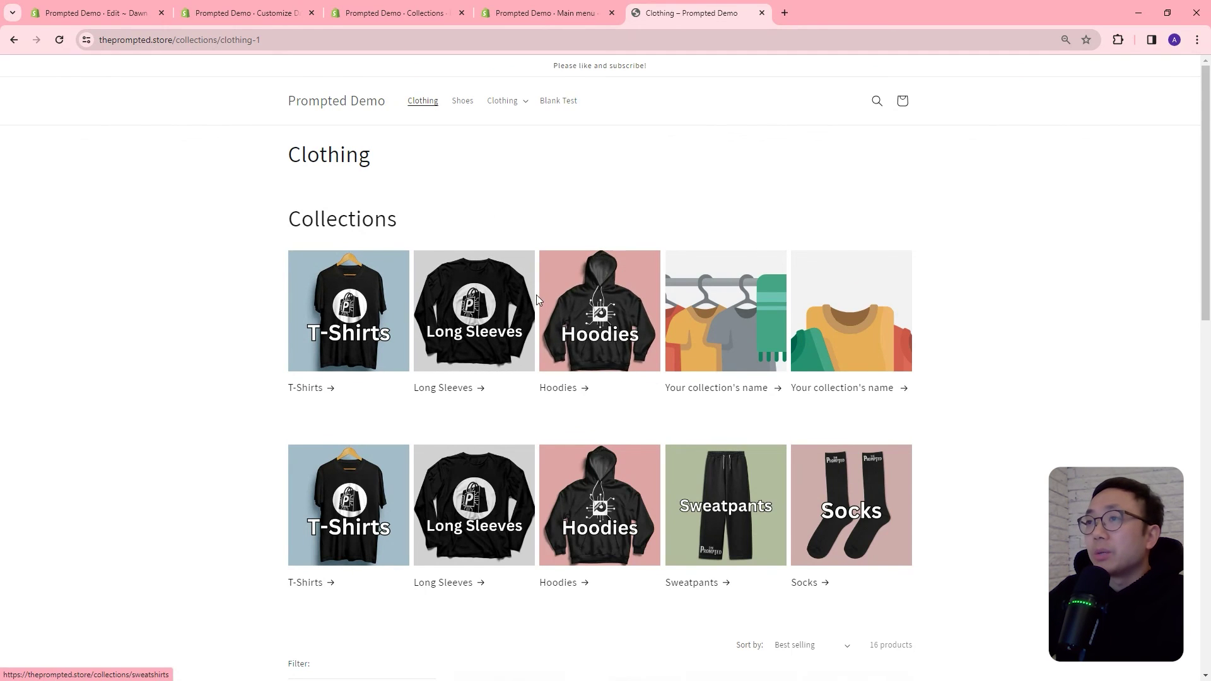
{"action": "scroll", "coordinate": [534, 291], "scroll_direction": "down", "scroll_amount": 2}
{"action": "scroll", "coordinate": [529, 291], "scroll_direction": "up", "scroll_amount": 1}
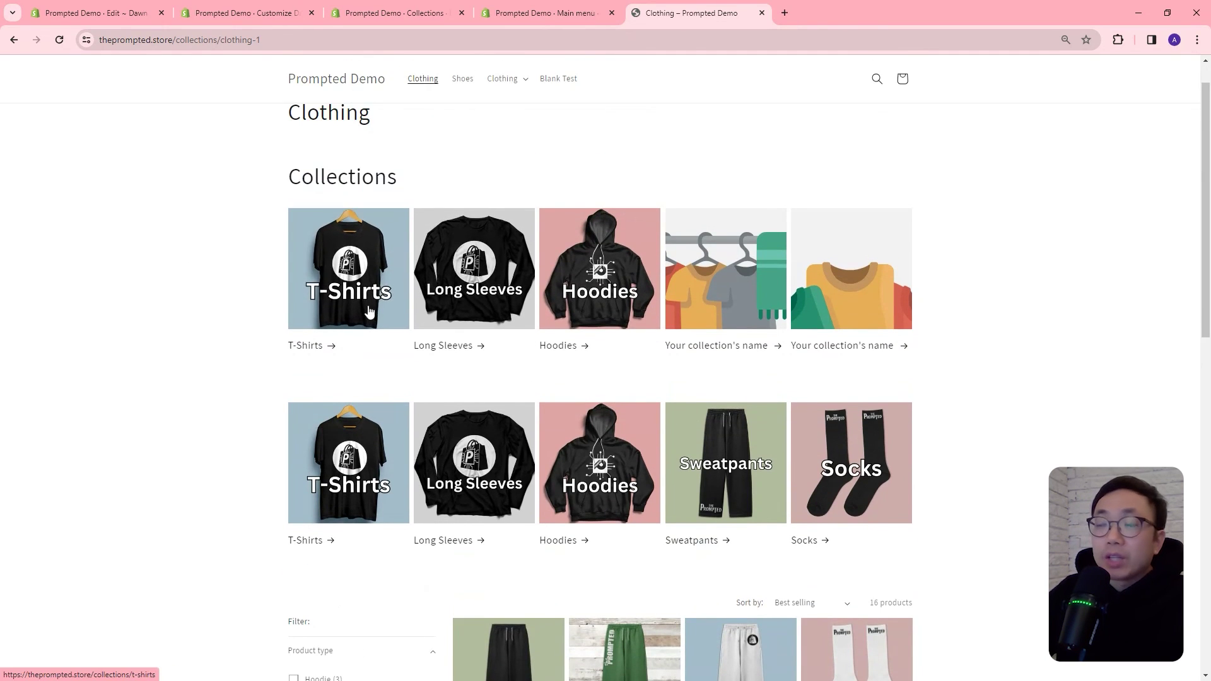
Check the collection sections on the storefront's T-Shirts page and Blank Test page.
{"action": "left_click", "coordinate": [355, 273]}
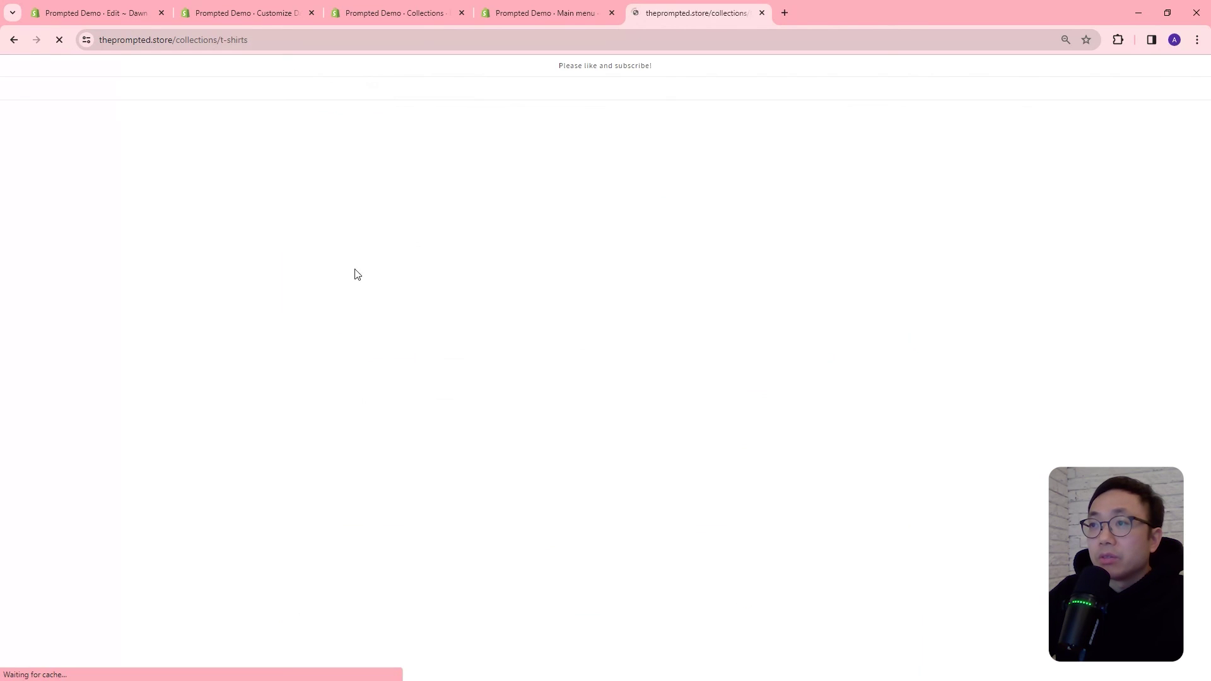
{"action": "left_click_drag", "start_coordinate": [801, 364], "coordinate": [86, 235]}
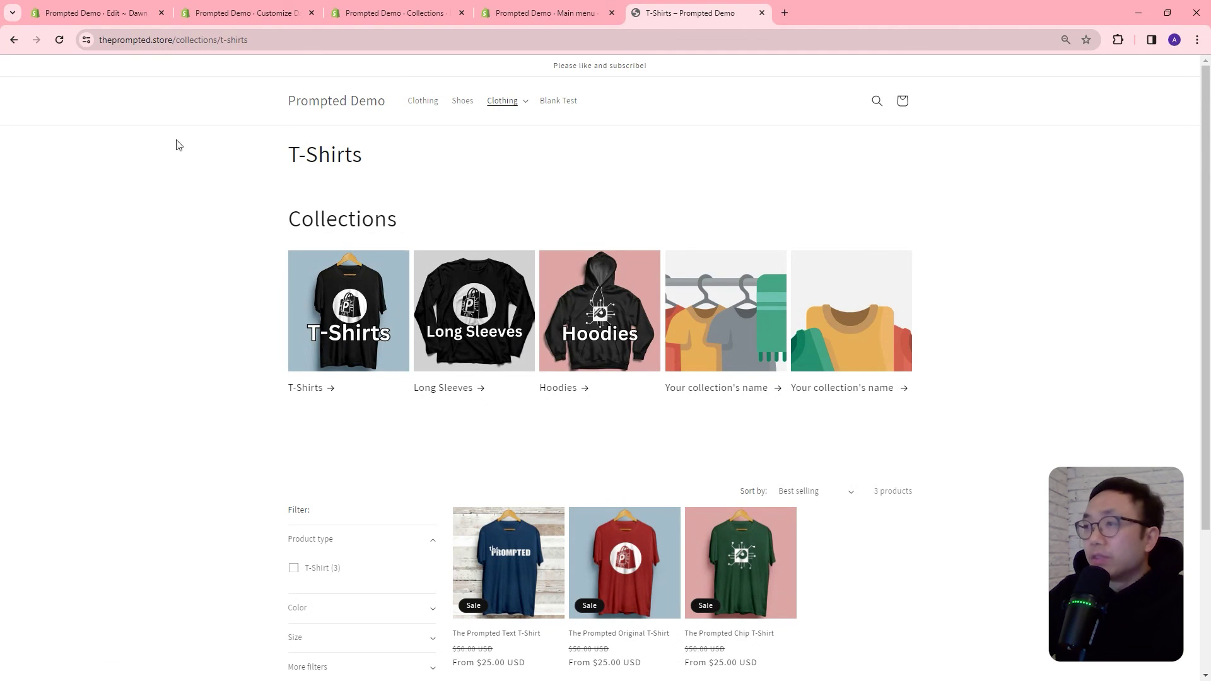
{"action": "left_click", "coordinate": [556, 101]}
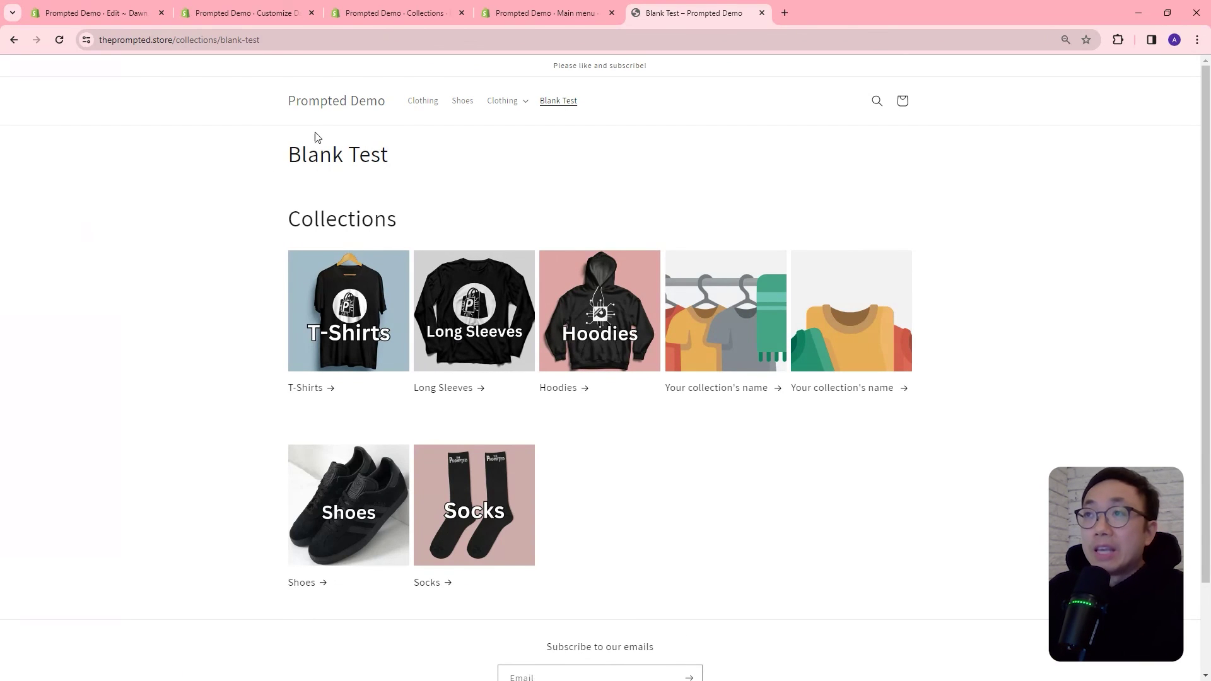
Return to the theme editor and examine the Collection List Custom section in the Clothing preview.
{"action": "left_click", "coordinate": [259, 14]}
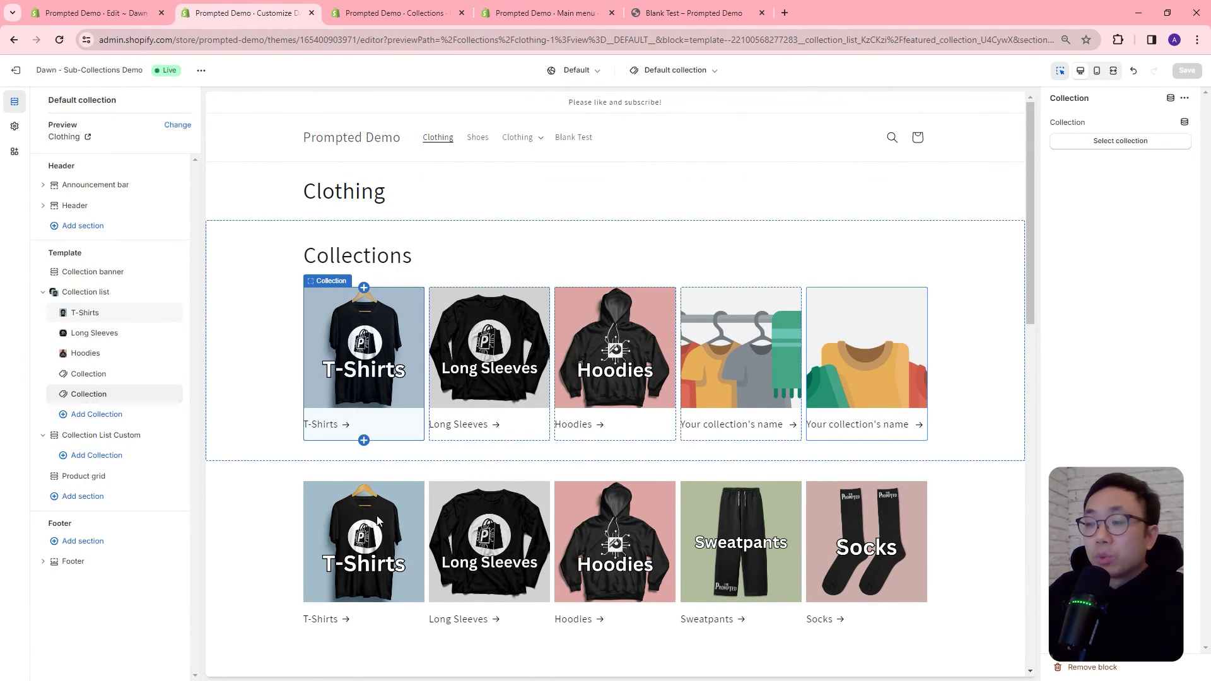
{"action": "scroll", "coordinate": [381, 547], "scroll_direction": "down", "scroll_amount": 1}
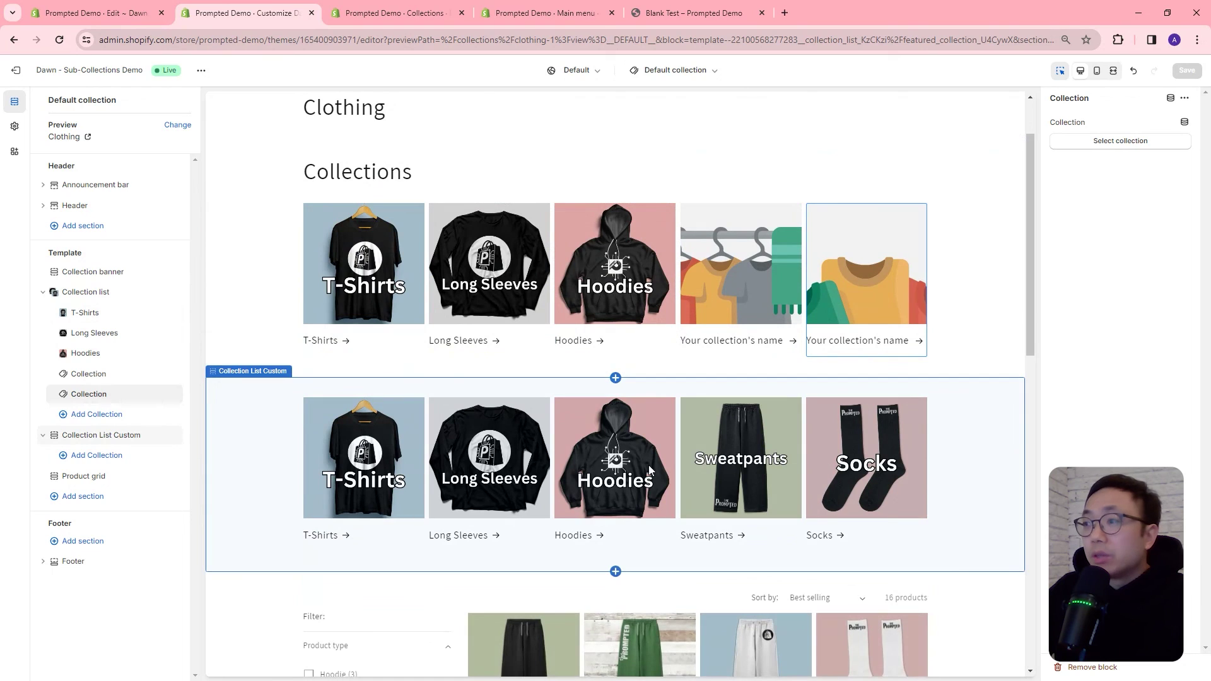